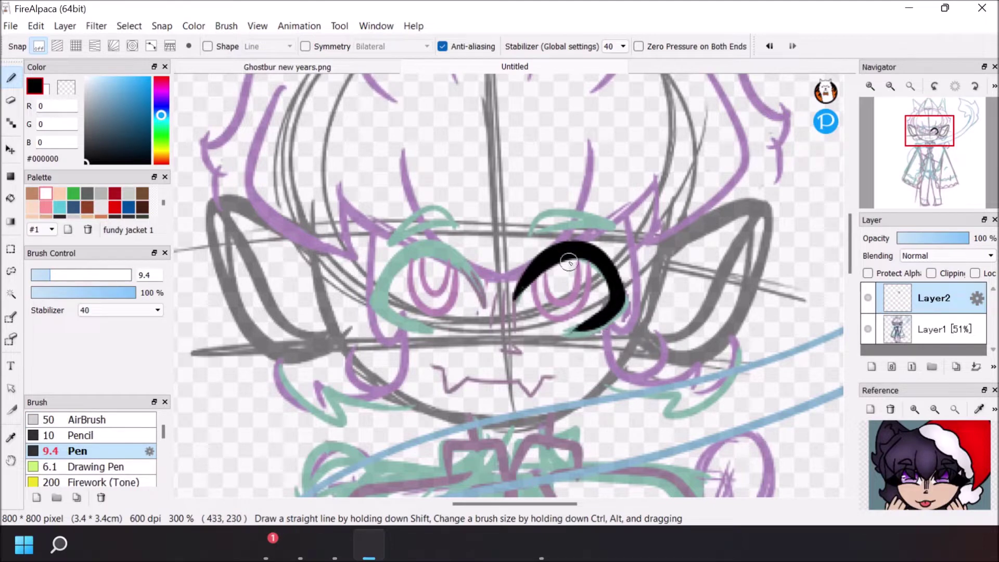
# Ink the iris and eyebrow of the right-hand eye with the Pen at size 6.3
pyautogui.moveTo(614, 237)
pyautogui.mouseDown()
pyautogui.moveTo(593, 231)
pyautogui.moveTo(618, 235)
pyautogui.mouseUp()
pyautogui.hotkey('ctrl', 'z')
pyautogui.hotkey('ctrl', 'z')
pyautogui.click(44, 275)
pyautogui.moveTo(618, 236); pyautogui.dragTo(531, 233)
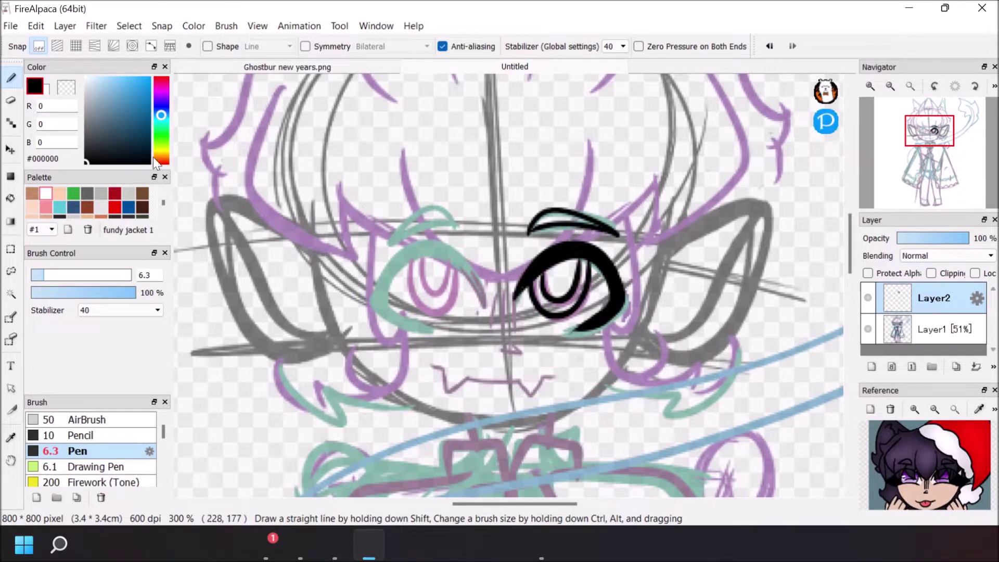
# Copy the inked eye and eyebrow, paste them, flip the copy horizontally and move it over the left-hand eye sketch
pyautogui.click(11, 271)
pyautogui.moveTo(506, 313); pyautogui.dragTo(508, 308)
pyautogui.click(36, 26)
pyautogui.click(72, 94)
pyautogui.click(36, 26)
pyautogui.click(71, 125)
pyautogui.click(65, 25)
pyautogui.click(290, 401)
pyautogui.click(10, 150)
pyautogui.moveTo(674, 399); pyautogui.dragTo(501, 394)
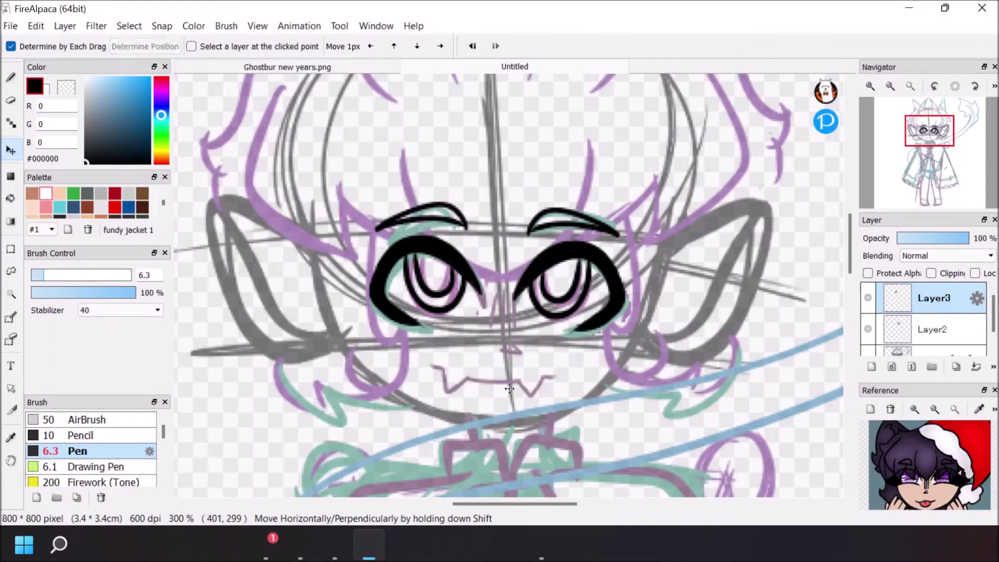
# Ink the small pointed nose and the short vertical lines between the eyes
pyautogui.press('b')
pyautogui.hotkey('ctrl', 'z')
pyautogui.hotkey('ctrl', 'z')
pyautogui.hotkey('ctrl', 'y')
pyautogui.moveTo(515, 351); pyautogui.dragTo(506, 332)
pyautogui.moveTo(498, 278); pyautogui.dragTo(498, 316)
pyautogui.moveTo(504, 273); pyautogui.dragTo(506, 315)
pyautogui.moveTo(511, 273); pyautogui.dragTo(512, 315)
# Ink the mouth line with a pointed fang at each end, erasing and redrawing the fang corners
pyautogui.press('Left')
pyautogui.press('Left')
pyautogui.press('Left')
pyautogui.press('Left')
pyautogui.press('Left')
pyautogui.moveTo(550, 378)
pyautogui.mouseDown()
pyautogui.moveTo(623, 316)
pyautogui.moveTo(525, 397)
pyautogui.moveTo(571, 363)
pyautogui.moveTo(629, 284)
pyautogui.mouseUp()
pyautogui.click(771, 48)
pyautogui.click(770, 47)
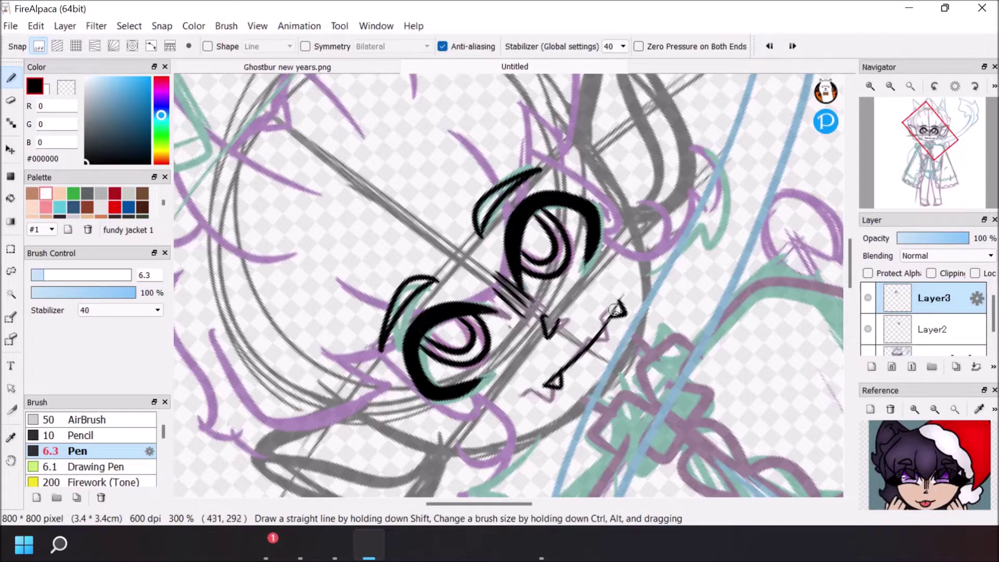
pyautogui.press('e')
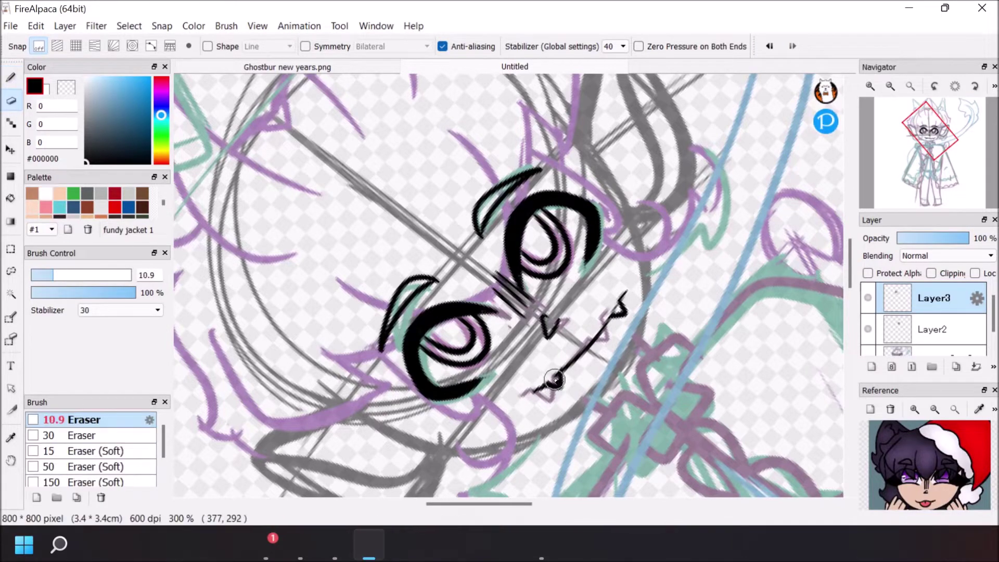
pyautogui.press('b')
pyautogui.moveTo(618, 310); pyautogui.dragTo(539, 391)
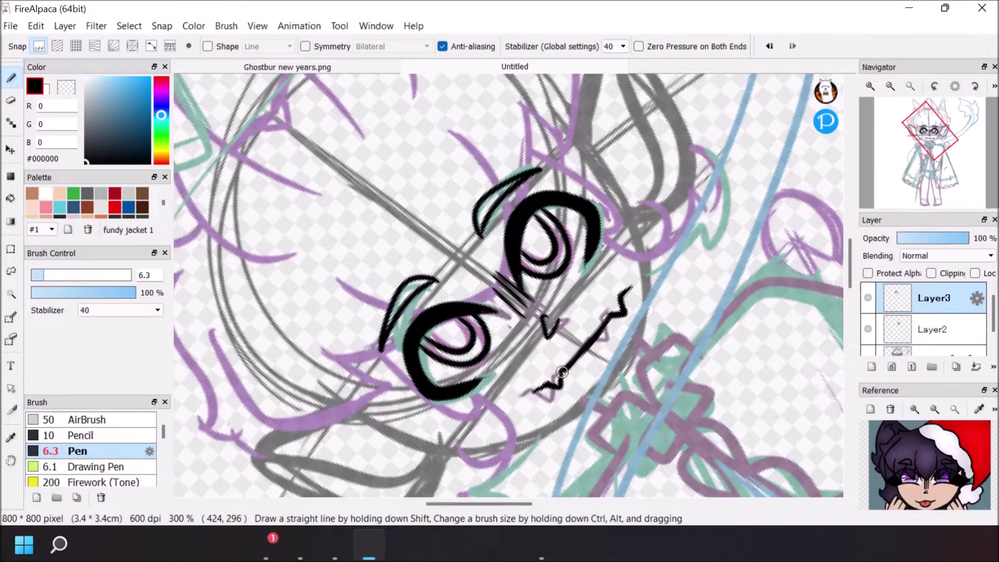
# Hide the sketch layer and merge the pasted-eye layer down into Layer2
pyautogui.click(910, 86)
pyautogui.click(955, 87)
pyautogui.click(870, 86)
pyautogui.click(870, 87)
pyautogui.click(871, 86)
pyautogui.moveTo(850, 286); pyautogui.dragTo(851, 250)
pyautogui.click(868, 352)
pyautogui.click(10, 101)
pyautogui.click(936, 337)
pyautogui.click(937, 302)
pyautogui.click(977, 367)
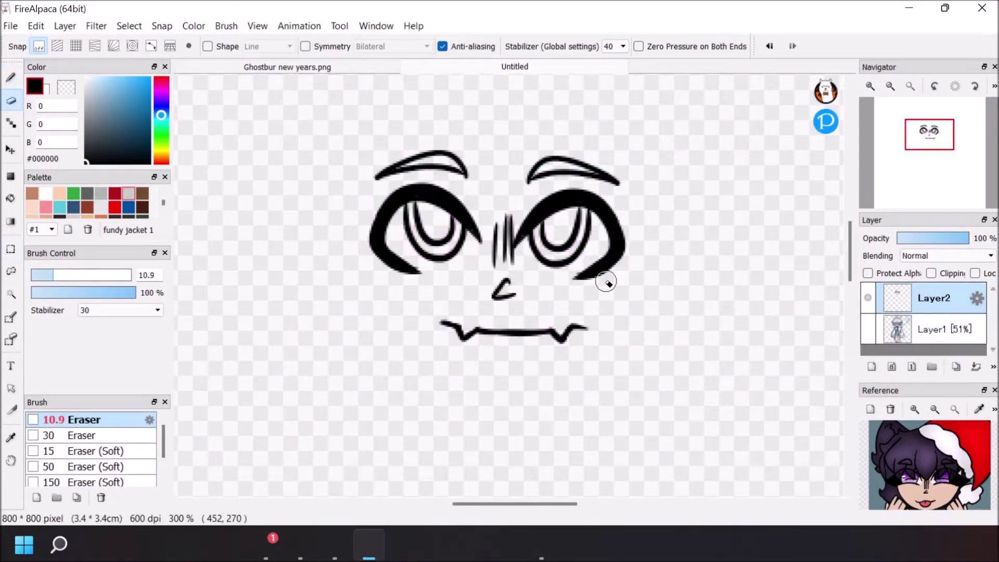
# Show the sketch layer again and glance at the dsmp ghostboo image search results in the browser
pyautogui.click(868, 330)
pyautogui.click(11, 77)
pyautogui.moveTo(852, 270); pyautogui.dragTo(853, 249)
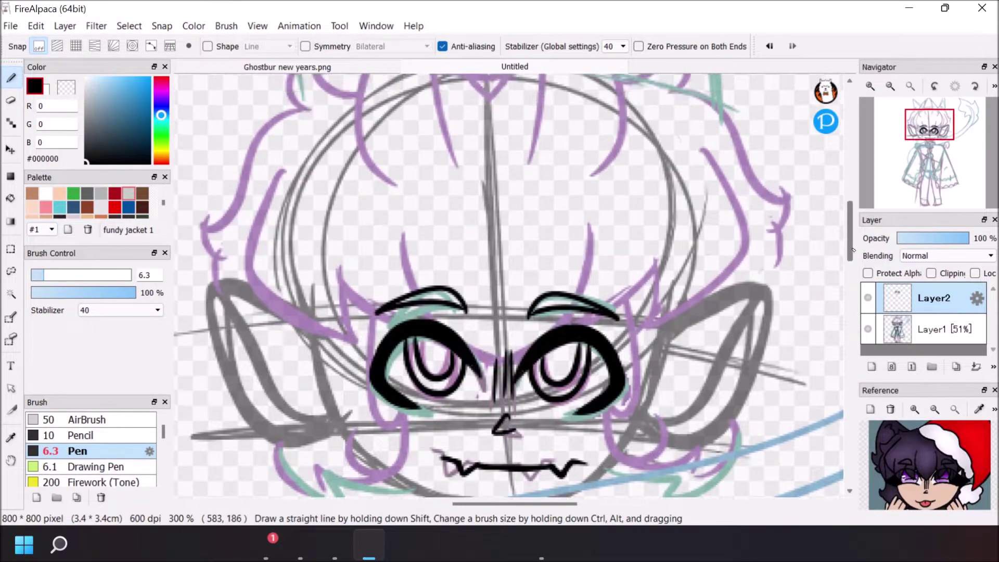
pyautogui.scroll(3, 853, 251)
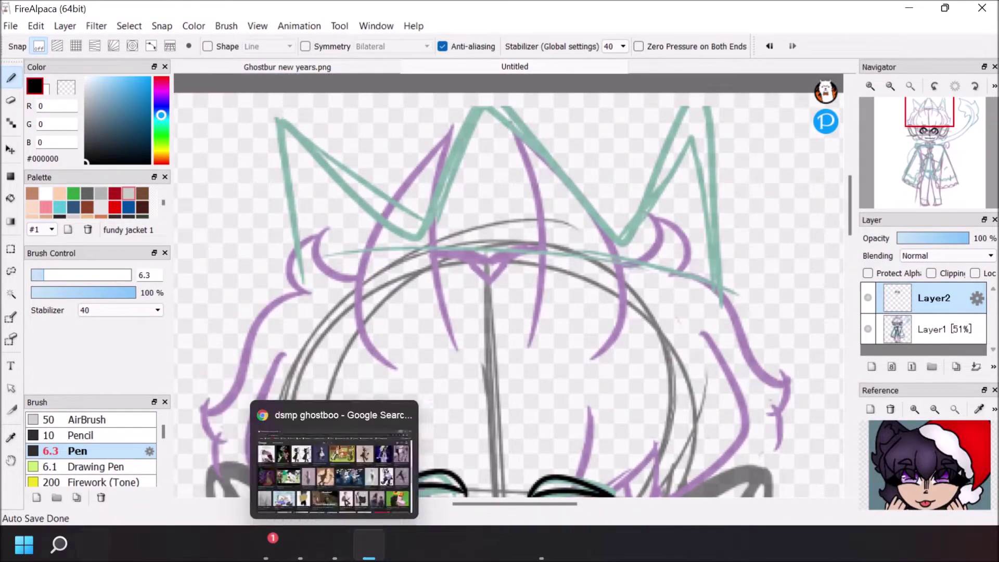
pyautogui.click(335, 544)
pyautogui.click(369, 544)
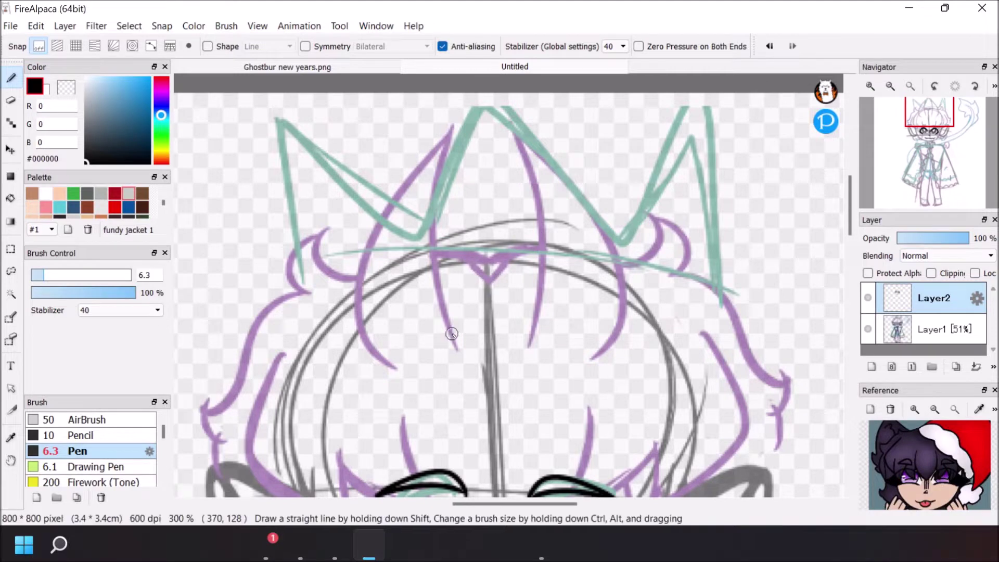
# Ink the four long curved hair strands running from the top of the head down to the forehead
pyautogui.moveTo(465, 125); pyautogui.dragTo(457, 349)
pyautogui.moveTo(468, 120)
pyautogui.mouseDown()
pyautogui.moveTo(411, 203)
pyautogui.moveTo(396, 367)
pyautogui.mouseUp()
pyautogui.moveTo(545, 273); pyautogui.dragTo(529, 346)
pyautogui.moveTo(546, 226); pyautogui.dragTo(513, 125)
pyautogui.moveTo(513, 125); pyautogui.dragTo(592, 359)
pyautogui.click(770, 47)
pyautogui.click(769, 47)
pyautogui.click(769, 47)
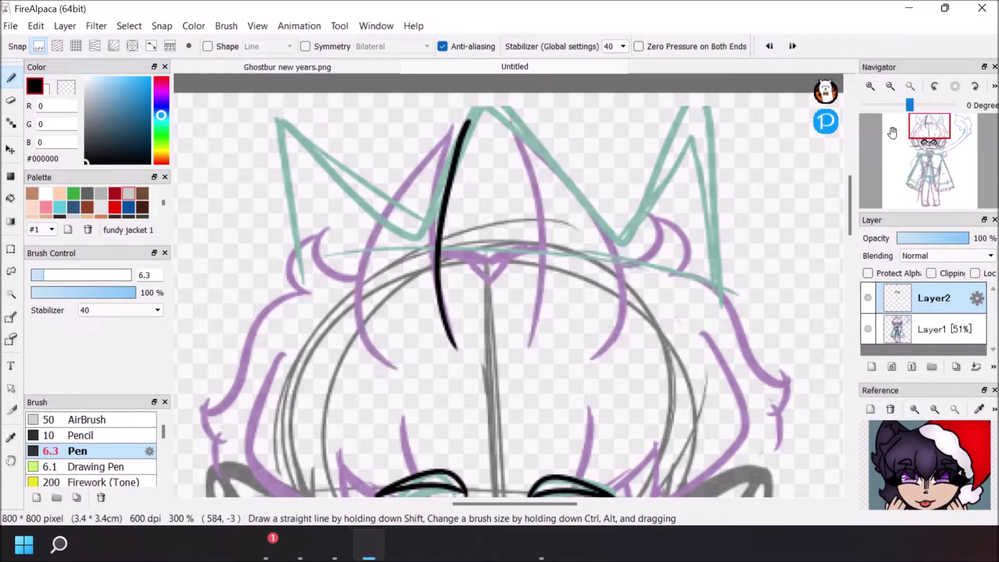
pyautogui.click(770, 46)
pyautogui.moveTo(458, 336)
pyautogui.mouseDown()
pyautogui.moveTo(359, 269)
pyautogui.moveTo(406, 380)
pyautogui.mouseUp()
pyautogui.moveTo(529, 346)
pyautogui.mouseDown()
pyautogui.moveTo(500, 101)
pyautogui.moveTo(591, 316)
pyautogui.mouseUp()
# Ink the outlines of the crown's front points and its curved base across the forehead
pyautogui.moveTo(299, 300)
pyautogui.mouseDown()
pyautogui.moveTo(291, 125)
pyautogui.moveTo(385, 208)
pyautogui.moveTo(534, 190)
pyautogui.mouseUp()
pyautogui.moveTo(606, 206); pyautogui.dragTo(728, 289)
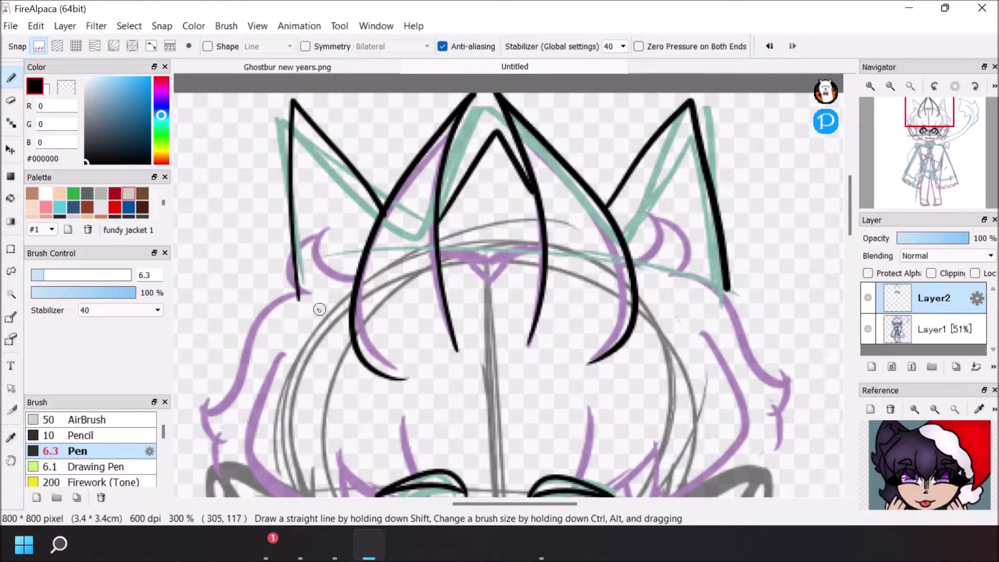
pyautogui.moveTo(297, 297); pyautogui.dragTo(726, 271)
# Ink the valleys between the crown's front points and try out the back points behind them
pyautogui.moveTo(386, 209)
pyautogui.mouseDown()
pyautogui.moveTo(442, 288)
pyautogui.moveTo(480, 313)
pyautogui.moveTo(430, 271)
pyautogui.mouseUp()
pyautogui.click(770, 47)
pyautogui.click(770, 47)
pyautogui.moveTo(414, 254); pyautogui.dragTo(461, 195)
pyautogui.moveTo(536, 190); pyautogui.dragTo(588, 246)
pyautogui.moveTo(587, 246); pyautogui.dragTo(654, 158)
pyautogui.moveTo(343, 158); pyautogui.dragTo(441, 139)
pyautogui.moveTo(538, 189); pyautogui.dragTo(647, 159)
pyautogui.click(770, 48)
pyautogui.click(770, 48)
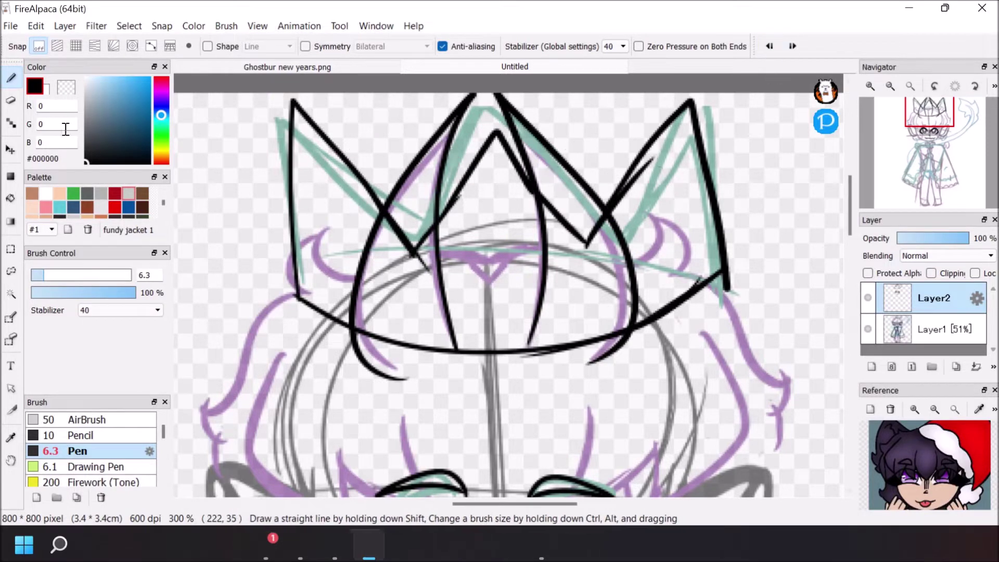
# Erase the hair strands overlapping the crown and the stray line ends along its base
pyautogui.press('e')
pyautogui.moveTo(728, 290); pyautogui.dragTo(748, 270)
pyautogui.moveTo(541, 201)
pyautogui.mouseDown()
pyautogui.moveTo(549, 226)
pyautogui.moveTo(526, 341)
pyautogui.mouseUp()
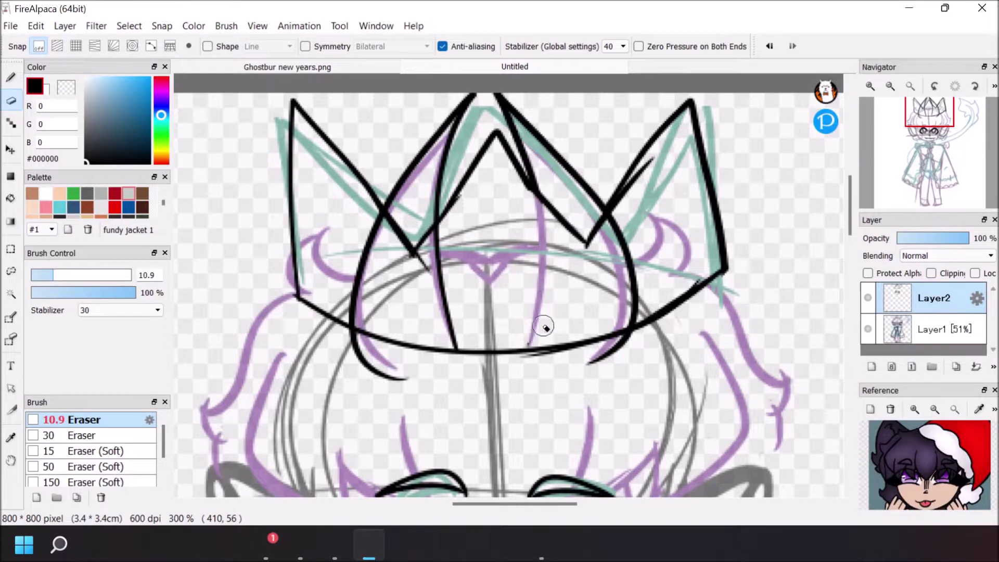
pyautogui.moveTo(605, 229)
pyautogui.mouseDown()
pyautogui.moveTo(611, 284)
pyautogui.moveTo(649, 305)
pyautogui.moveTo(578, 365)
pyautogui.mouseUp()
pyautogui.moveTo(339, 331)
pyautogui.mouseDown()
pyautogui.moveTo(400, 377)
pyautogui.moveTo(347, 314)
pyautogui.moveTo(369, 209)
pyautogui.moveTo(417, 275)
pyautogui.moveTo(437, 238)
pyautogui.moveTo(452, 343)
pyautogui.mouseUp()
pyautogui.moveTo(514, 367); pyautogui.dragTo(621, 339)
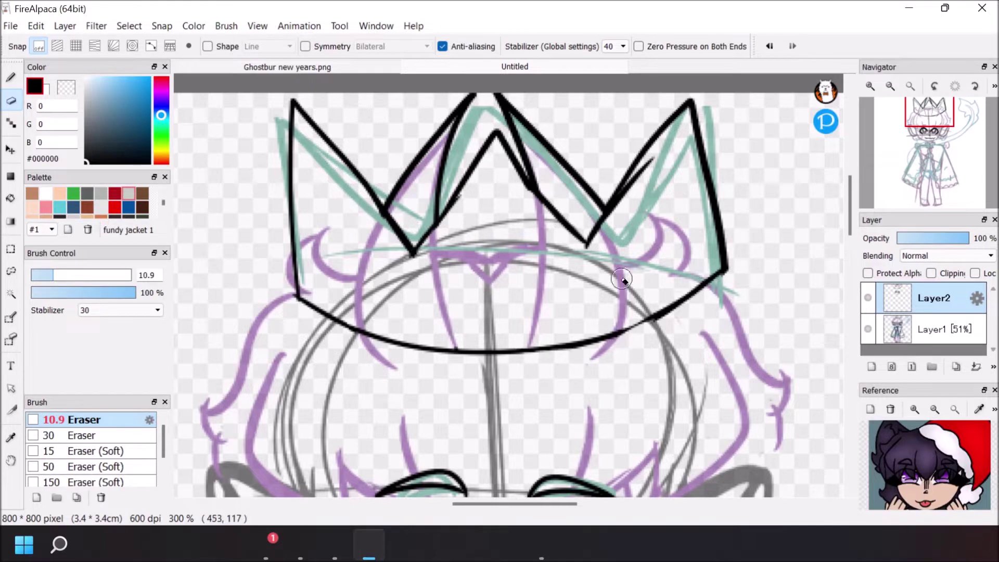
# Ink the crown's back points between the front ones and erase the line ends overlapping the central point
pyautogui.press('b')
pyautogui.moveTo(347, 158)
pyautogui.mouseDown()
pyautogui.moveTo(380, 111)
pyautogui.moveTo(426, 117)
pyautogui.moveTo(452, 138)
pyautogui.mouseUp()
pyautogui.moveTo(544, 137)
pyautogui.mouseDown()
pyautogui.moveTo(593, 94)
pyautogui.moveTo(668, 149)
pyautogui.moveTo(635, 179)
pyautogui.moveTo(591, 260)
pyautogui.mouseUp()
pyautogui.press('e')
pyautogui.moveTo(469, 200); pyautogui.dragTo(422, 270)
# Draw a diamond gem on each of the crown's three front points and check the line art without the sketch
pyautogui.click(10, 77)
pyautogui.click(11, 100)
pyautogui.moveTo(664, 151)
pyautogui.mouseDown()
pyautogui.moveTo(639, 185)
pyautogui.moveTo(676, 208)
pyautogui.moveTo(666, 155)
pyautogui.mouseUp()
pyautogui.press('b')
pyautogui.moveTo(490, 177)
pyautogui.mouseDown()
pyautogui.moveTo(486, 260)
pyautogui.moveTo(492, 178)
pyautogui.mouseUp()
pyautogui.moveTo(313, 169)
pyautogui.mouseDown()
pyautogui.moveTo(352, 200)
pyautogui.moveTo(317, 165)
pyautogui.mouseUp()
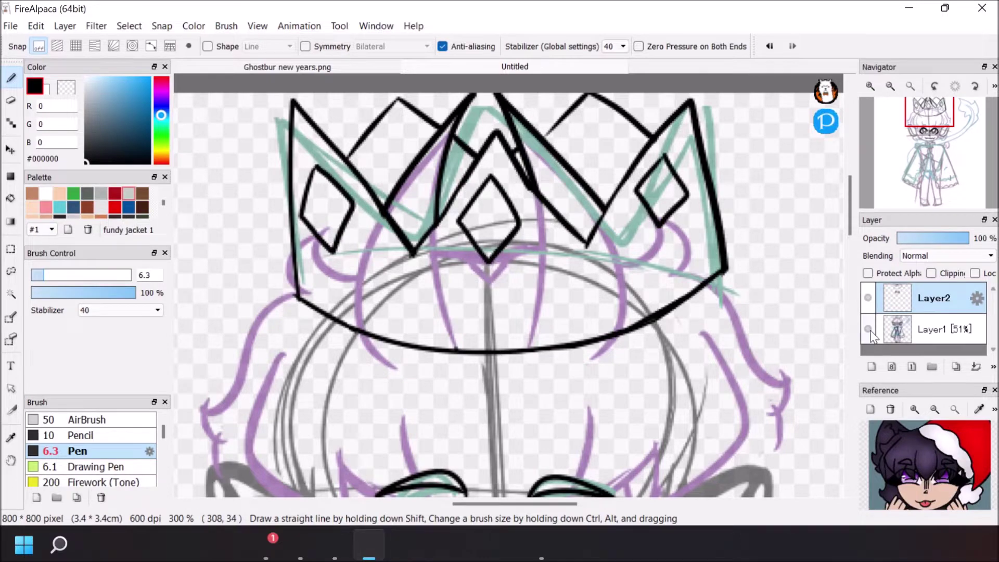
pyautogui.click(869, 329)
pyautogui.click(911, 86)
pyautogui.click(868, 329)
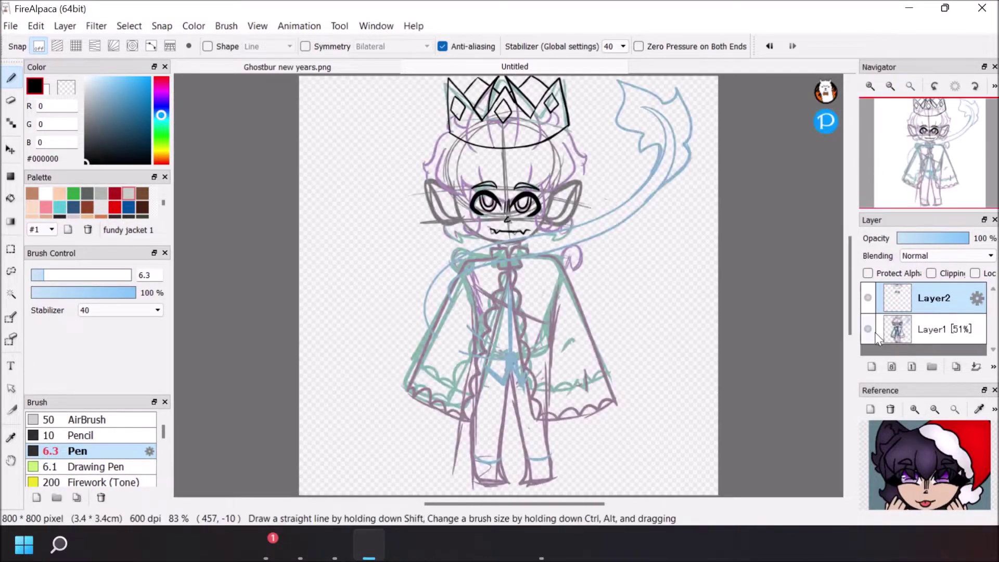
# Ink the outer hair contours and the spiky bangs on both sides of the face below the crown
pyautogui.scroll(2, 846, 270)
pyautogui.moveTo(850, 271); pyautogui.dragTo(849, 230)
pyautogui.moveTo(367, 151)
pyautogui.mouseDown()
pyautogui.moveTo(334, 180)
pyautogui.moveTo(316, 266)
pyautogui.mouseUp()
pyautogui.moveTo(360, 191); pyautogui.dragTo(419, 289)
pyautogui.moveTo(454, 292); pyautogui.dragTo(447, 232)
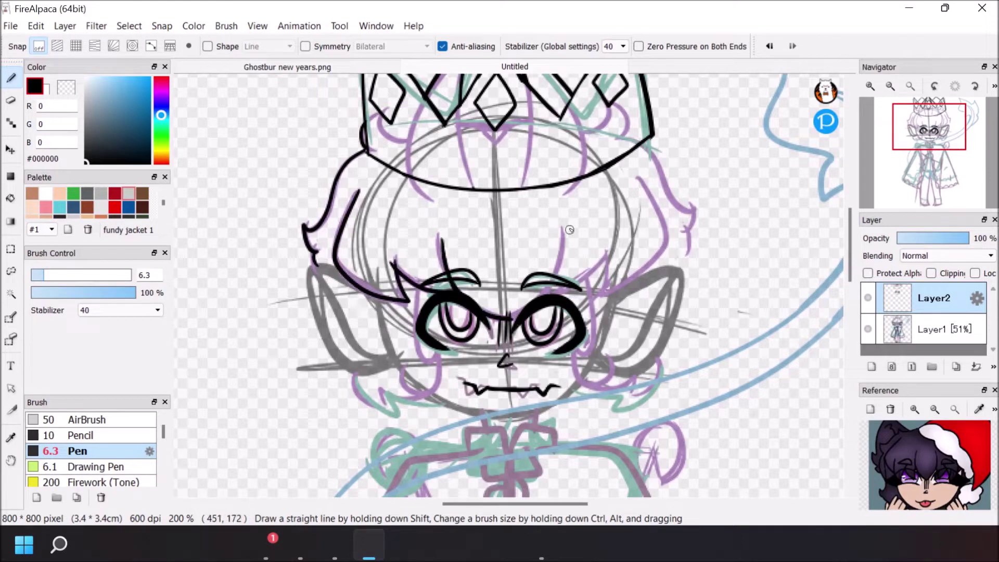
pyautogui.moveTo(562, 229); pyautogui.dragTo(556, 281)
pyautogui.moveTo(610, 243)
pyautogui.mouseDown()
pyautogui.moveTo(582, 287)
pyautogui.moveTo(668, 239)
pyautogui.mouseUp()
pyautogui.moveTo(646, 144); pyautogui.dragTo(684, 221)
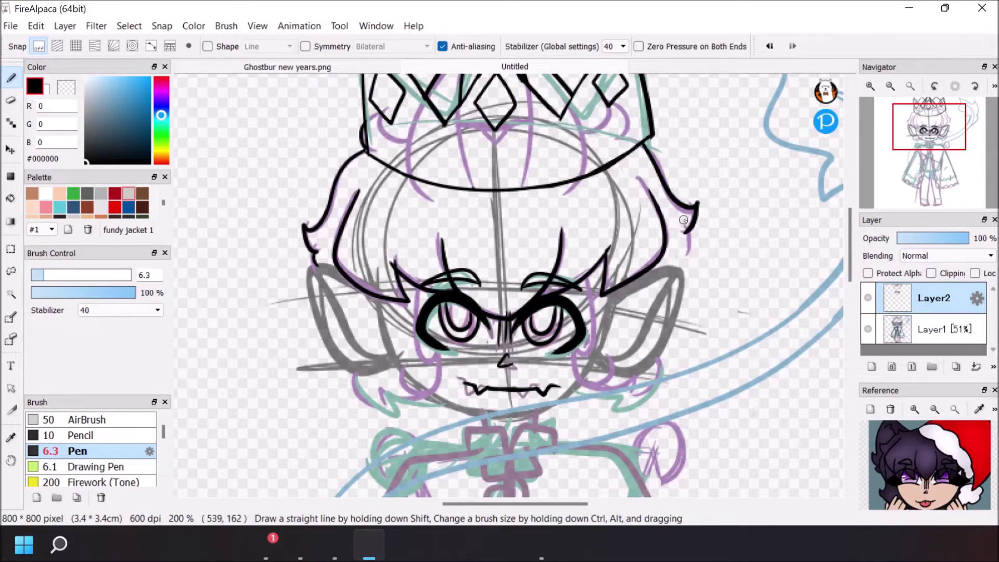
# Ink the hair locks beside the cheeks and the lower hair tufts on both sides
pyautogui.moveTo(356, 376)
pyautogui.mouseDown()
pyautogui.moveTo(396, 401)
pyautogui.moveTo(446, 407)
pyautogui.mouseUp()
pyautogui.moveTo(660, 355)
pyautogui.mouseDown()
pyautogui.moveTo(615, 407)
pyautogui.moveTo(567, 400)
pyautogui.mouseUp()
pyautogui.moveTo(415, 287)
pyautogui.mouseDown()
pyautogui.moveTo(413, 350)
pyautogui.moveTo(383, 374)
pyautogui.mouseUp()
pyautogui.moveTo(588, 275)
pyautogui.mouseDown()
pyautogui.moveTo(575, 362)
pyautogui.moveTo(632, 366)
pyautogui.mouseUp()
# Ink both ears with their inner lines and erase the overlap where the left-hand ear meets the hair
pyautogui.moveTo(331, 269)
pyautogui.mouseDown()
pyautogui.moveTo(336, 349)
pyautogui.moveTo(404, 362)
pyautogui.mouseUp()
pyautogui.moveTo(381, 294); pyautogui.dragTo(387, 359)
pyautogui.moveTo(618, 292); pyautogui.dragTo(631, 353)
pyautogui.moveTo(670, 284); pyautogui.dragTo(639, 348)
pyautogui.press('e')
pyautogui.moveTo(395, 358); pyautogui.dragTo(388, 379)
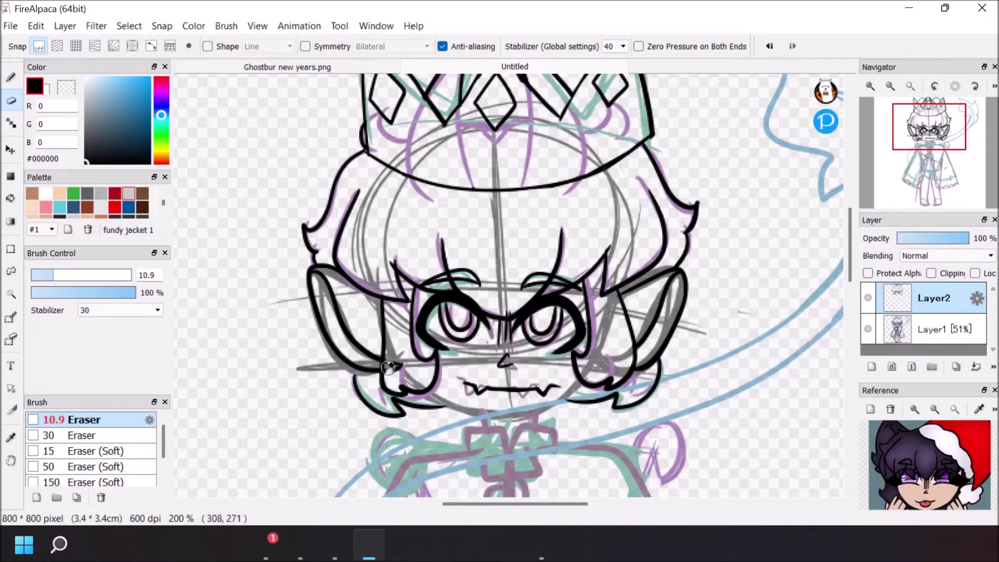
# Ink the curved jawline between the two cheek locks on a rotated canvas
pyautogui.press('b')
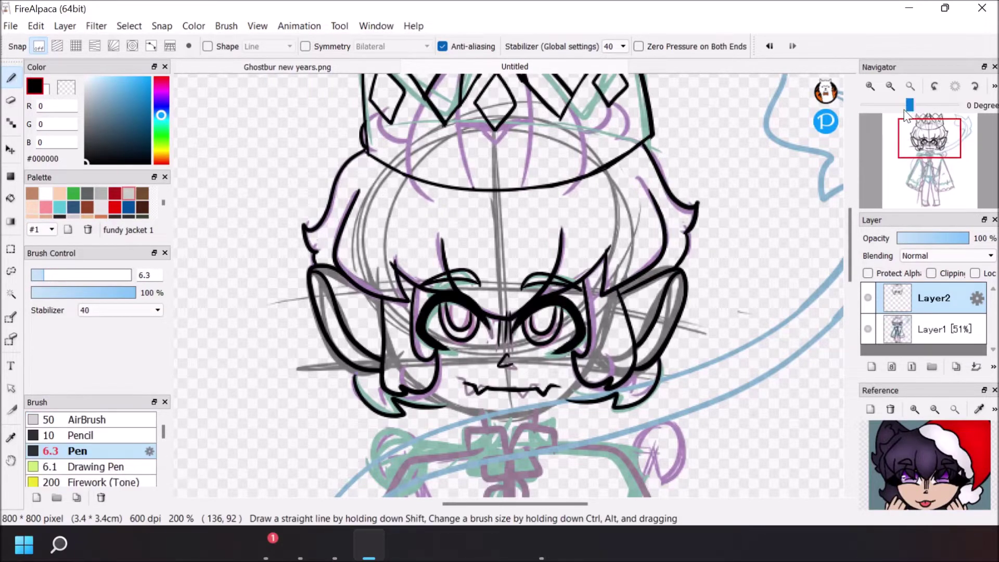
pyautogui.click(910, 105)
pyautogui.moveTo(458, 159); pyautogui.dragTo(390, 295)
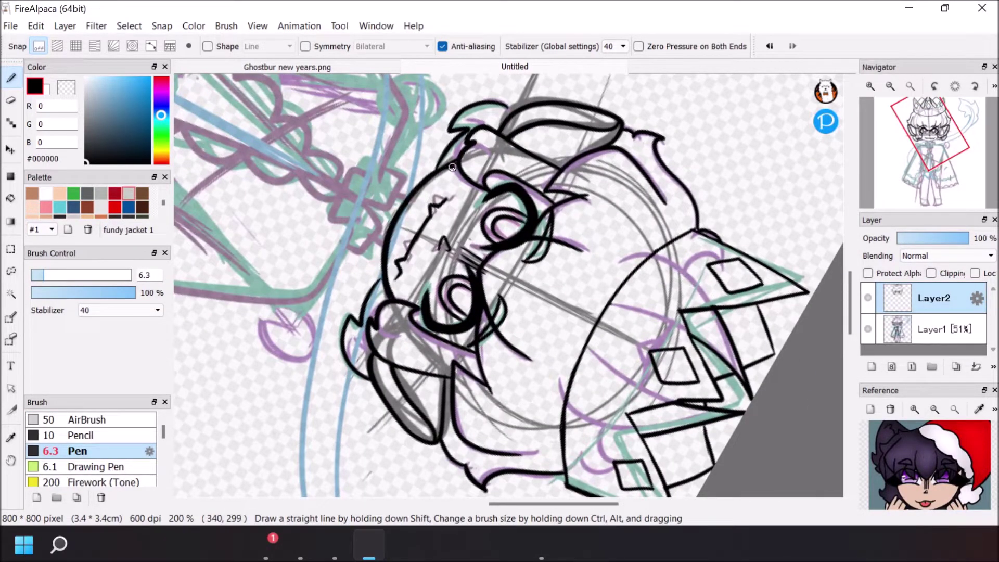
# Inspect the whole line art with the sketch layer temporarily hidden
pyautogui.click(955, 86)
pyautogui.click(869, 329)
pyautogui.click(935, 86)
pyautogui.click(911, 86)
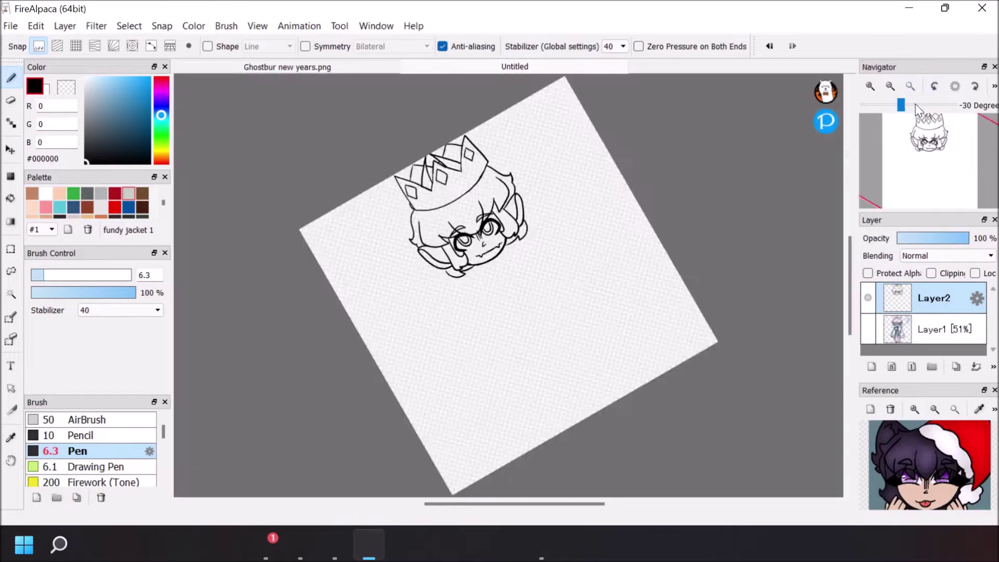
pyautogui.click(956, 87)
pyautogui.click(868, 329)
# Undo the jaw, ear, side hair and crown line art back to the four central hair strands
pyautogui.click(769, 51)
pyautogui.click(769, 52)
pyautogui.click(769, 51)
pyautogui.click(769, 51)
pyautogui.click(770, 52)
pyautogui.click(769, 51)
pyautogui.click(769, 52)
pyautogui.click(770, 51)
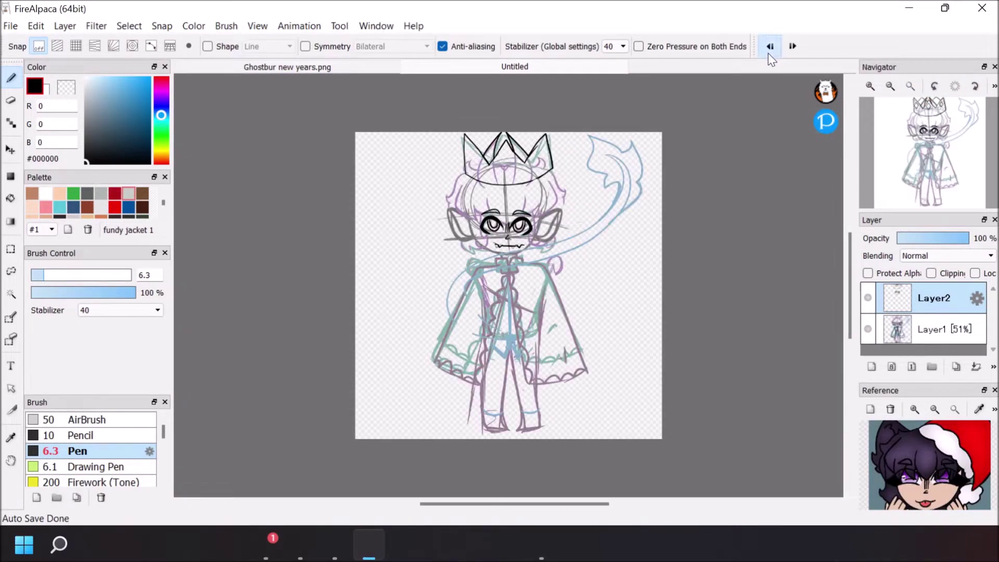
pyautogui.click(766, 54)
pyautogui.click(765, 54)
pyautogui.click(764, 55)
pyautogui.click(765, 55)
# Ink jagged tips at the lower ends of the central hair strands and clean up their overlaps with the Eraser
pyautogui.click(870, 87)
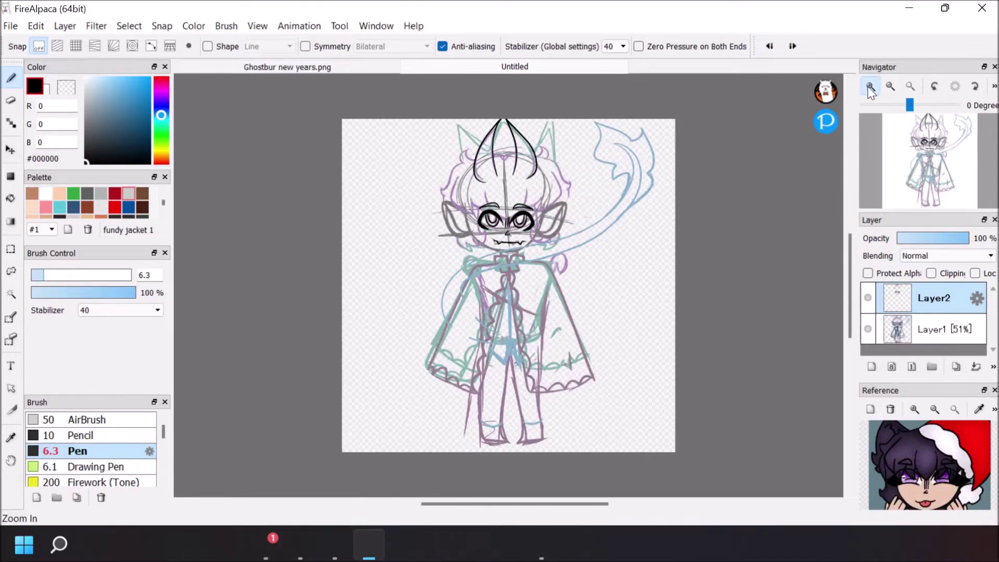
pyautogui.click(871, 87)
pyautogui.click(871, 87)
pyautogui.click(931, 115)
pyautogui.press('e')
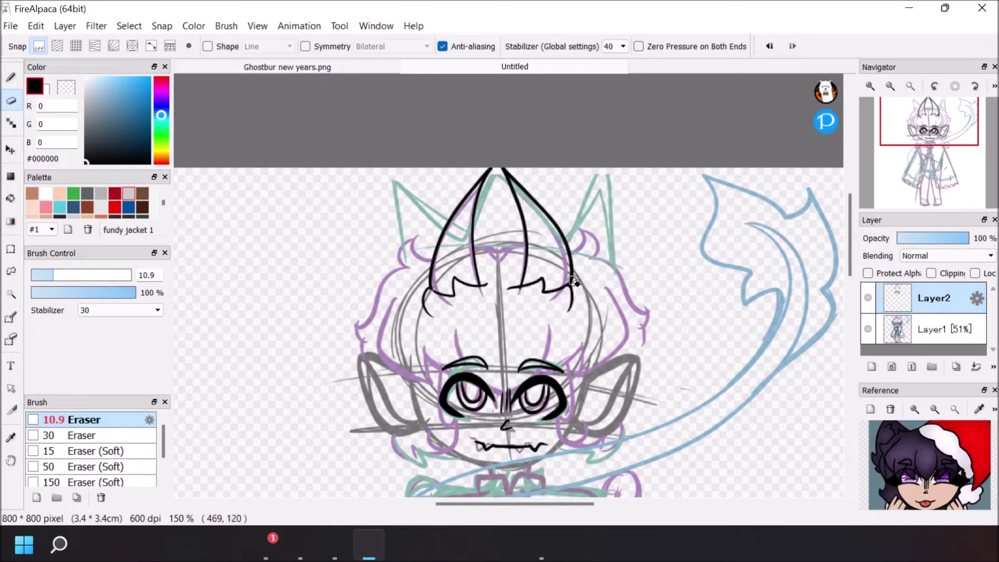
pyautogui.press('b')
pyautogui.moveTo(427, 378); pyautogui.dragTo(424, 351)
pyautogui.click(769, 48)
pyautogui.click(769, 47)
# Turn on Bilateral symmetry and ink the mirrored side bangs and the strands crossing the eyes
pyautogui.click(305, 46)
pyautogui.moveTo(398, 295)
pyautogui.mouseDown()
pyautogui.moveTo(432, 383)
pyautogui.moveTo(424, 351)
pyautogui.mouseUp()
pyautogui.moveTo(424, 351); pyautogui.dragTo(463, 369)
pyautogui.moveTo(456, 330); pyautogui.dragTo(509, 392)
# Ink the mirrored outer hair contours from the upper curls to the side spikes, plus the lower tufts beside the chin
pyautogui.moveTo(432, 261); pyautogui.dragTo(416, 235)
pyautogui.moveTo(416, 235); pyautogui.dragTo(409, 270)
pyautogui.moveTo(405, 268)
pyautogui.mouseDown()
pyautogui.moveTo(370, 319)
pyautogui.moveTo(353, 319)
pyautogui.mouseUp()
pyautogui.moveTo(354, 319); pyautogui.dragTo(364, 341)
pyautogui.moveTo(363, 341); pyautogui.dragTo(361, 357)
pyautogui.moveTo(393, 434); pyautogui.dragTo(469, 465)
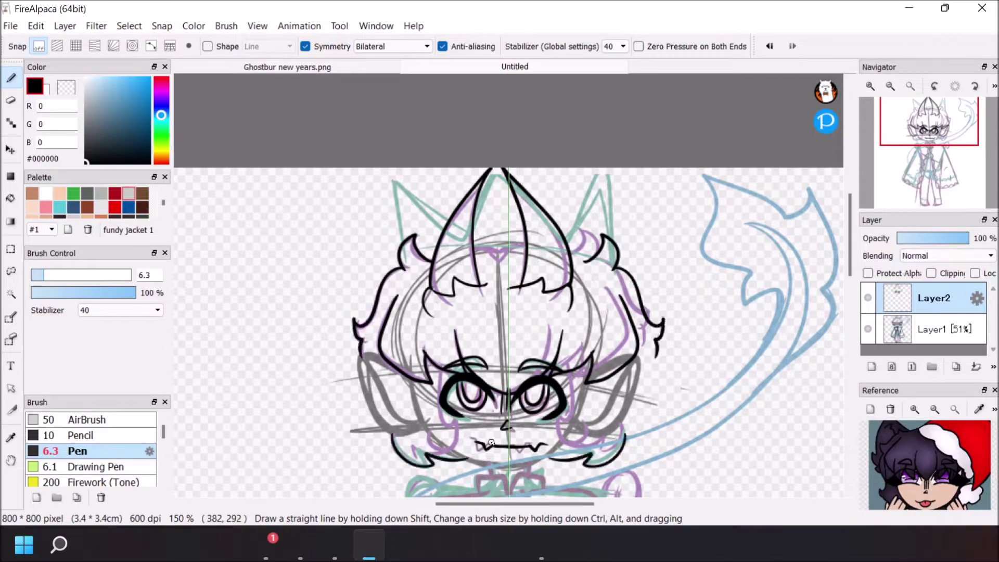
# Lasso the curl and side spikes of the outer hair on the viewer's right and move them inward toward the head
pyautogui.click(11, 271)
pyautogui.moveTo(622, 208)
pyautogui.mouseDown()
pyautogui.moveTo(630, 334)
pyautogui.moveTo(615, 213)
pyautogui.mouseUp()
pyautogui.click(770, 181)
pyautogui.moveTo(584, 277)
pyautogui.mouseDown()
pyautogui.moveTo(680, 360)
pyautogui.moveTo(588, 277)
pyautogui.mouseUp()
pyautogui.click(11, 150)
pyautogui.moveTo(653, 282)
pyautogui.mouseDown()
pyautogui.moveTo(639, 279)
pyautogui.moveTo(644, 270)
pyautogui.mouseUp()
pyautogui.click(11, 271)
pyautogui.click(641, 333)
pyautogui.press('b')
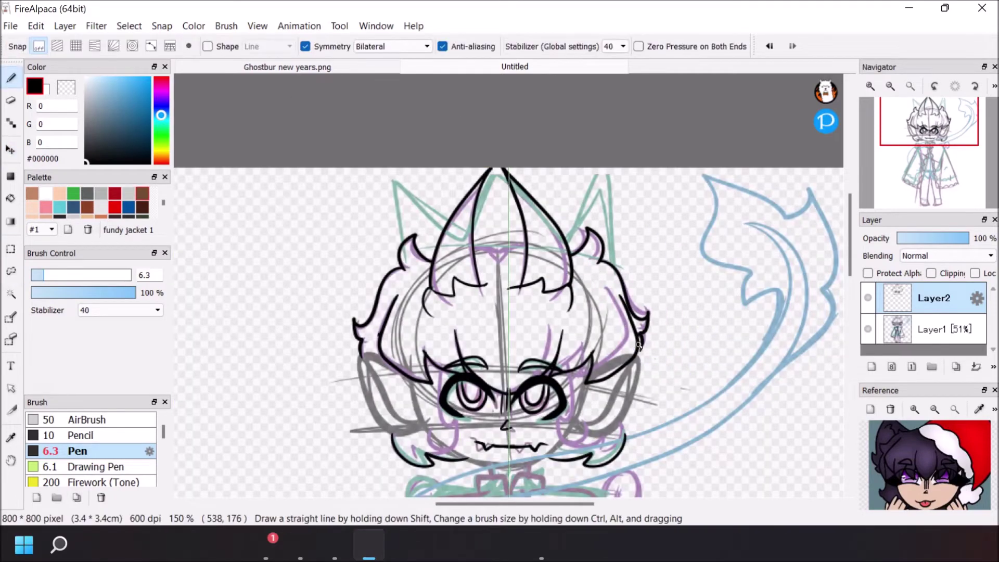
# Ink the mirrored pointed ears and the side locks in front of them with the 6.3 px Pen
pyautogui.moveTo(363, 355); pyautogui.dragTo(429, 423)
pyautogui.moveTo(415, 380); pyautogui.dragTo(431, 438)
pyautogui.moveTo(442, 371)
pyautogui.mouseDown()
pyautogui.moveTo(458, 442)
pyautogui.moveTo(421, 434)
pyautogui.mouseUp()
pyautogui.moveTo(364, 363); pyautogui.dragTo(424, 427)
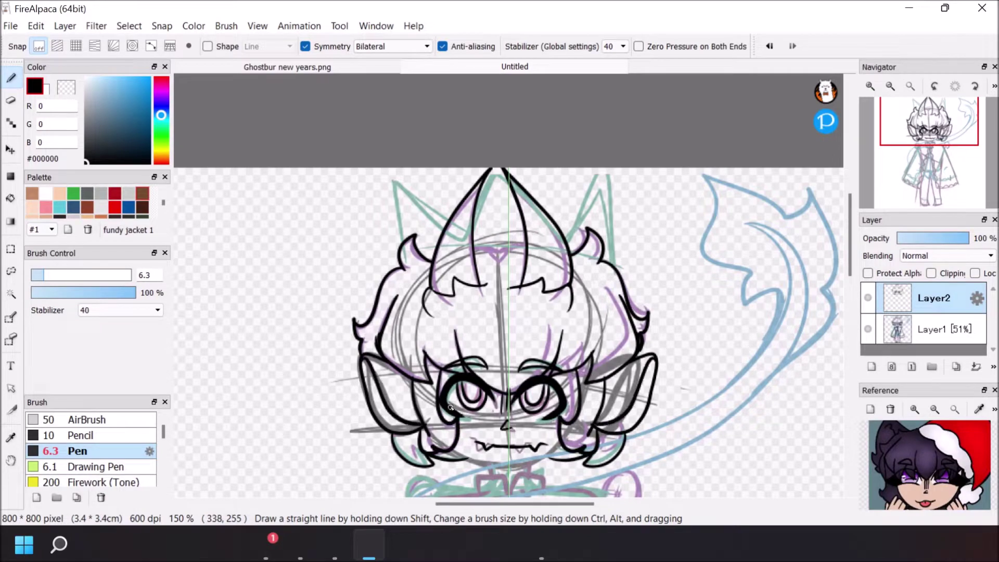
# Turn off symmetry and ink the jaw curve below the mouth between the side locks, checking it with the sketch hidden
pyautogui.click(306, 46)
pyautogui.moveTo(908, 105); pyautogui.dragTo(931, 104)
pyautogui.hotkey('ctrl', 'z')
pyautogui.click(868, 329)
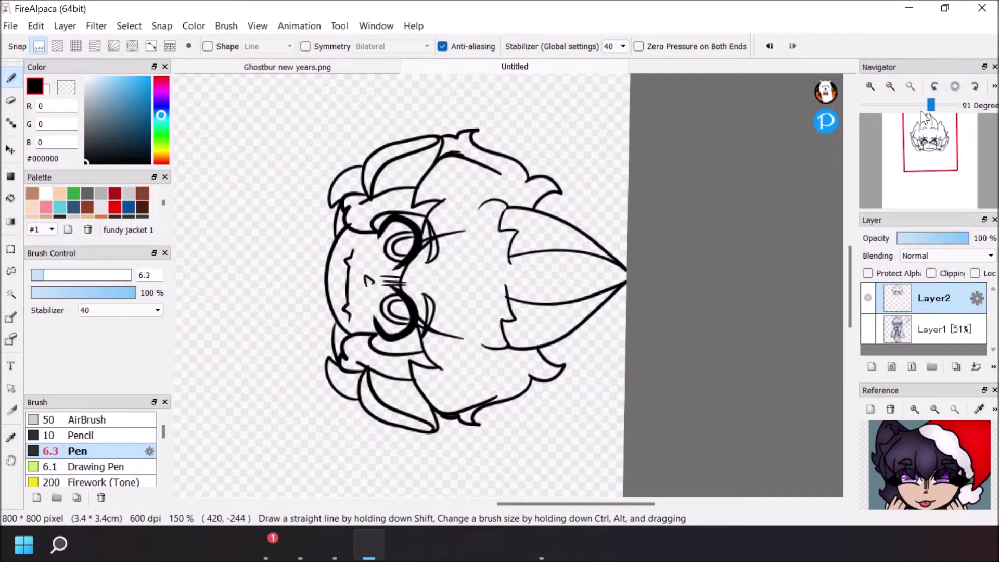
pyautogui.click(955, 86)
pyautogui.click(910, 86)
pyautogui.click(868, 329)
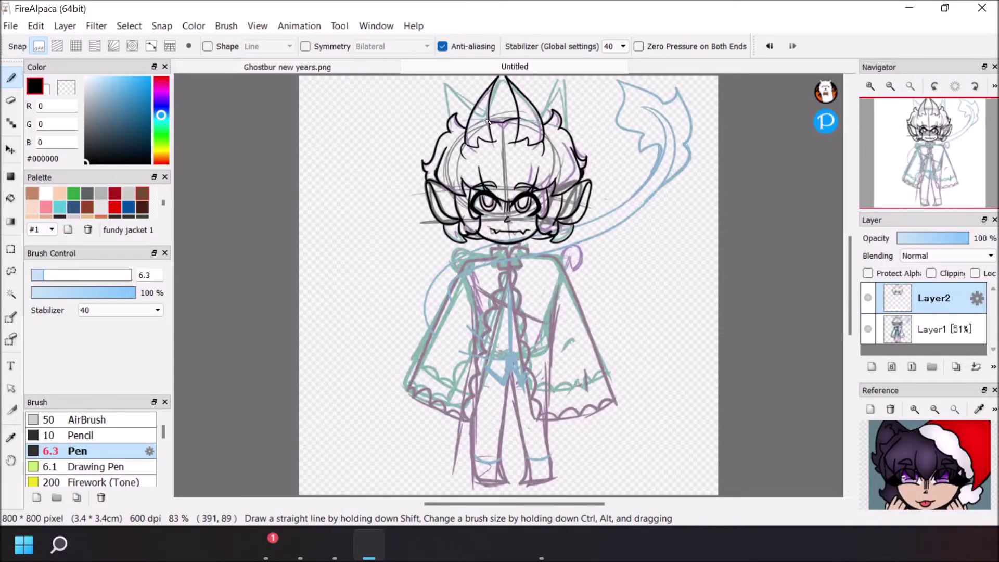
# Ink the small curved detail between the crown's central points and a short neck line under the chin
pyautogui.click(770, 46)
pyautogui.moveTo(502, 125)
pyautogui.mouseDown()
pyautogui.moveTo(504, 105)
pyautogui.moveTo(506, 115)
pyautogui.mouseUp()
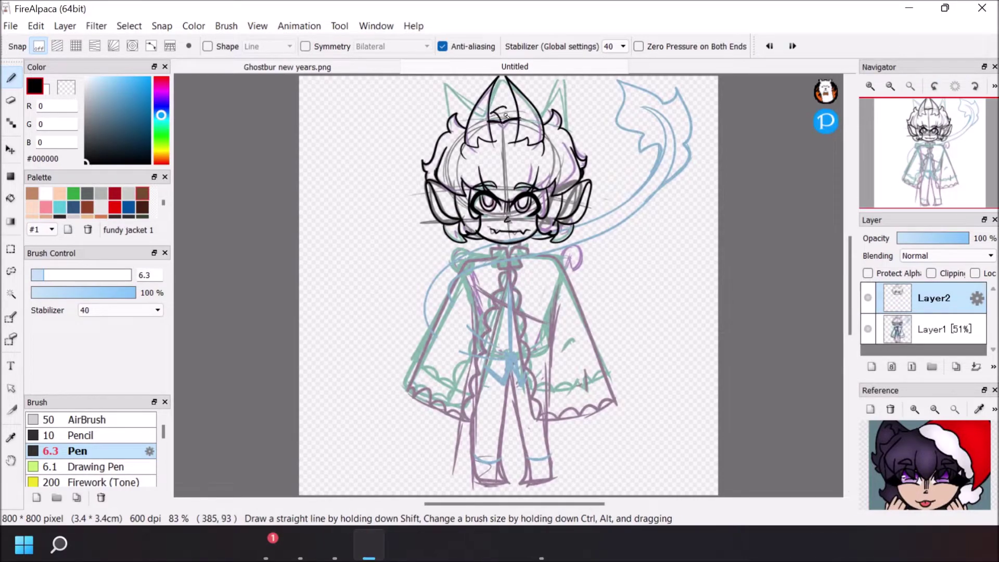
pyautogui.click(871, 86)
pyautogui.click(870, 87)
pyautogui.click(870, 87)
pyautogui.moveTo(484, 183); pyautogui.dragTo(484, 196)
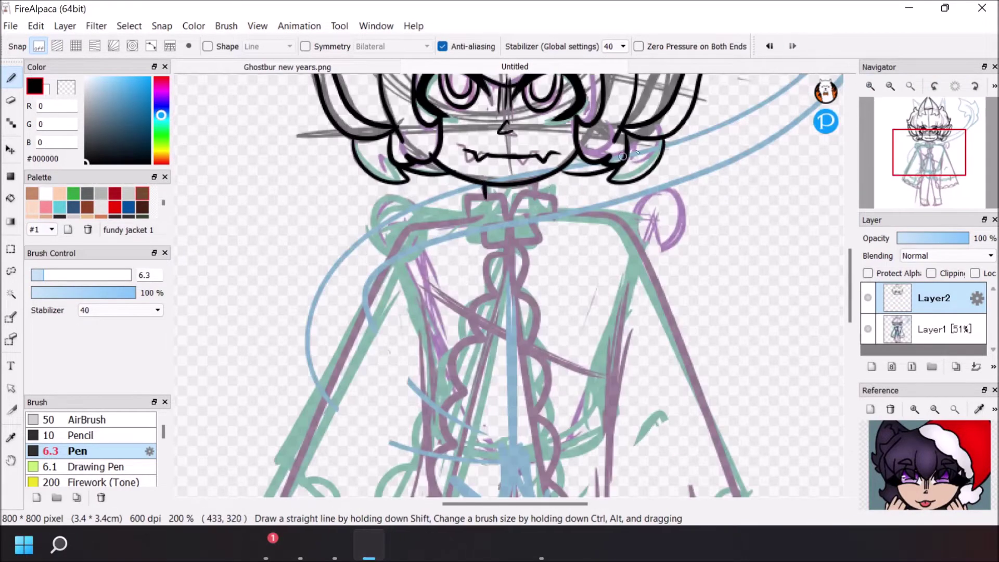
# Ink the collar, shoulders, front edges and hem of both cape halves and tidy the line ends with the Eraser
pyautogui.scroll(-3, 575, 199)
pyautogui.moveTo(471, 107)
pyautogui.mouseDown()
pyautogui.moveTo(365, 167)
pyautogui.moveTo(312, 458)
pyautogui.moveTo(399, 497)
pyautogui.mouseUp()
pyautogui.moveTo(505, 148); pyautogui.dragTo(424, 497)
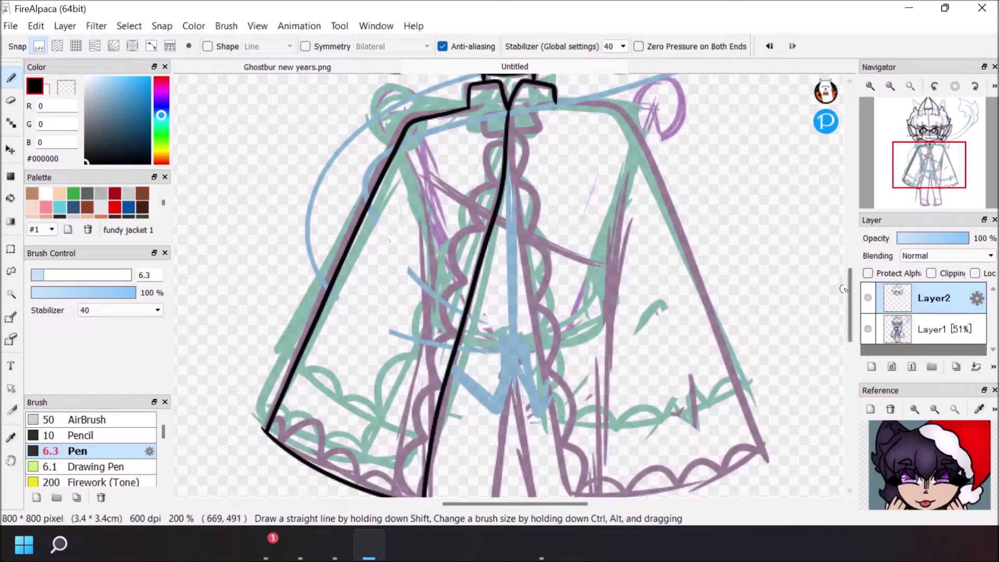
pyautogui.moveTo(507, 104)
pyautogui.mouseDown()
pyautogui.moveTo(523, 244)
pyautogui.moveTo(771, 439)
pyautogui.mouseUp()
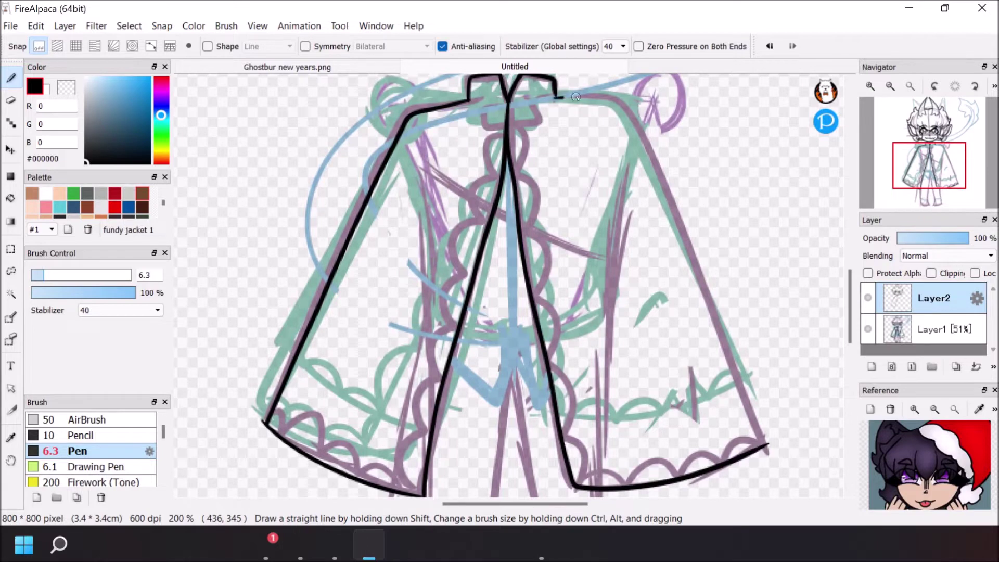
pyautogui.moveTo(576, 98); pyautogui.dragTo(766, 443)
pyautogui.click(12, 99)
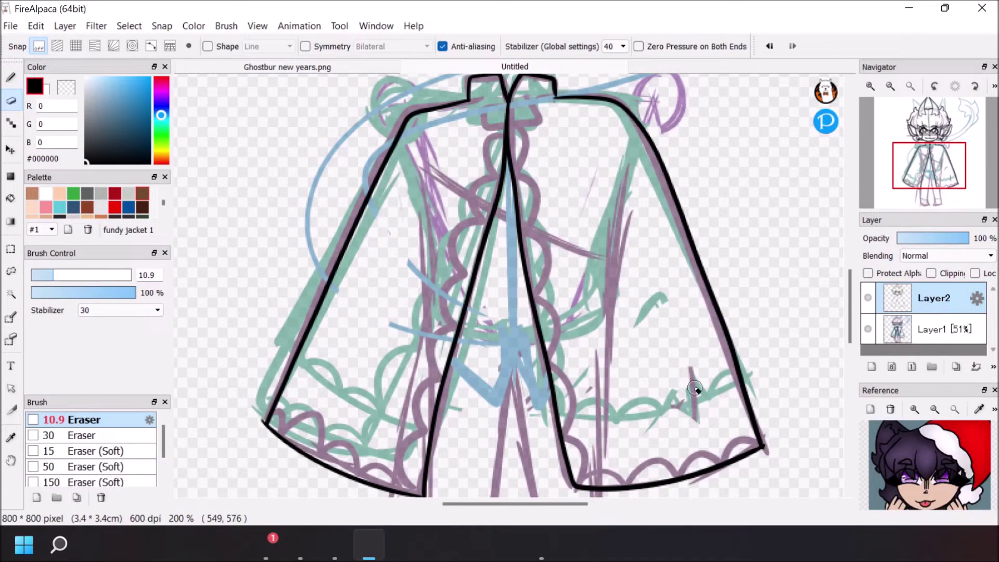
pyautogui.click(11, 78)
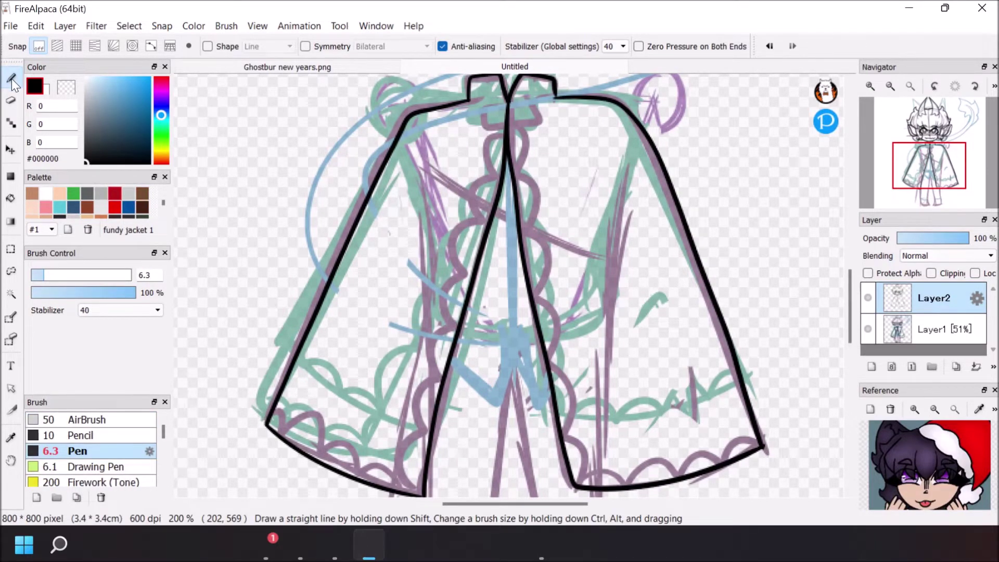
# Ink the rectangular knot below the collar and scalloped lace along the cape's front edges and both hems
pyautogui.click(11, 99)
pyautogui.moveTo(514, 127)
pyautogui.mouseDown()
pyautogui.moveTo(509, 103)
pyautogui.moveTo(467, 273)
pyautogui.mouseUp()
pyautogui.click(12, 78)
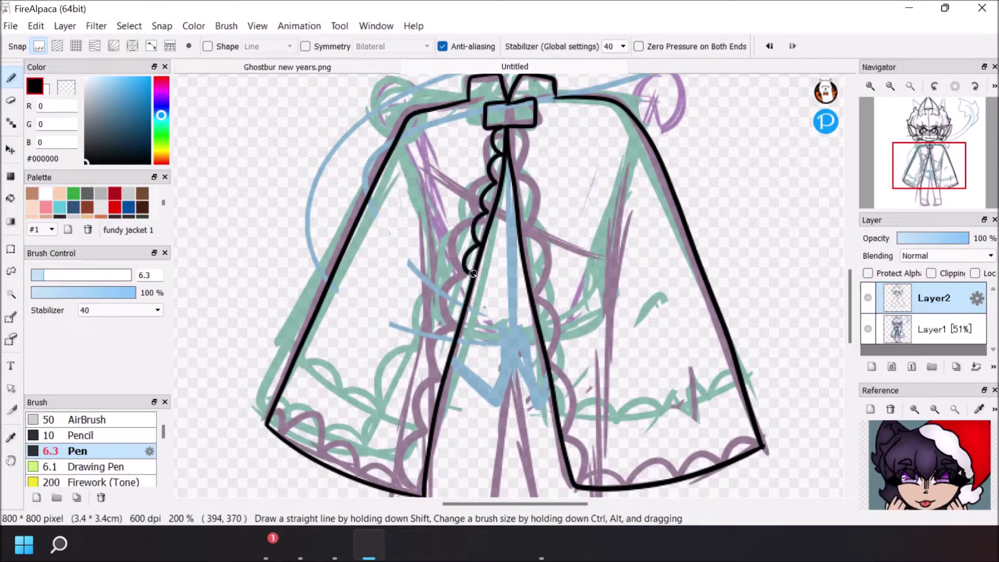
pyautogui.moveTo(451, 345); pyautogui.dragTo(426, 441)
pyautogui.moveTo(267, 426); pyautogui.dragTo(371, 484)
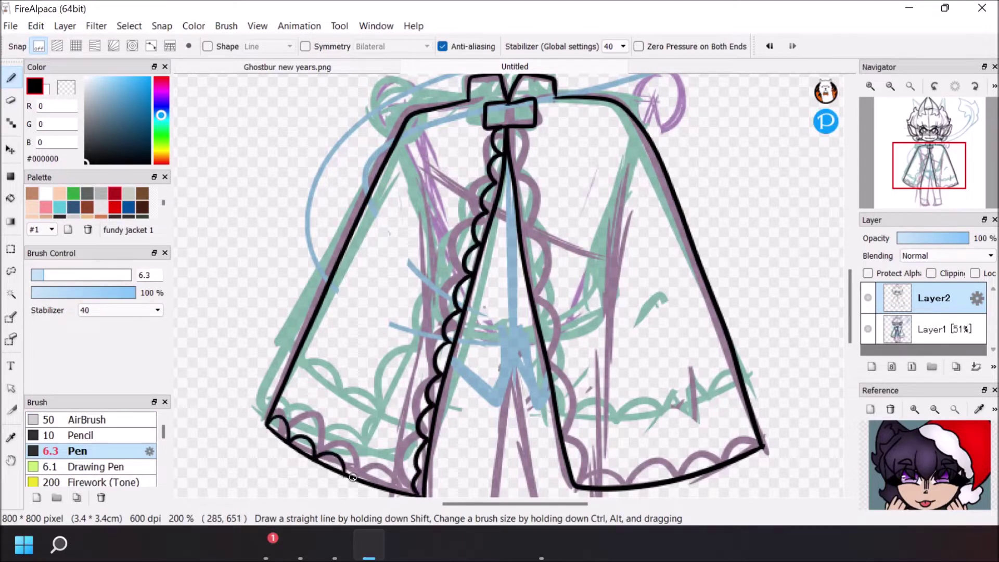
pyautogui.moveTo(527, 167)
pyautogui.mouseDown()
pyautogui.moveTo(541, 295)
pyautogui.moveTo(590, 482)
pyautogui.mouseUp()
pyautogui.moveTo(754, 437); pyautogui.dragTo(678, 473)
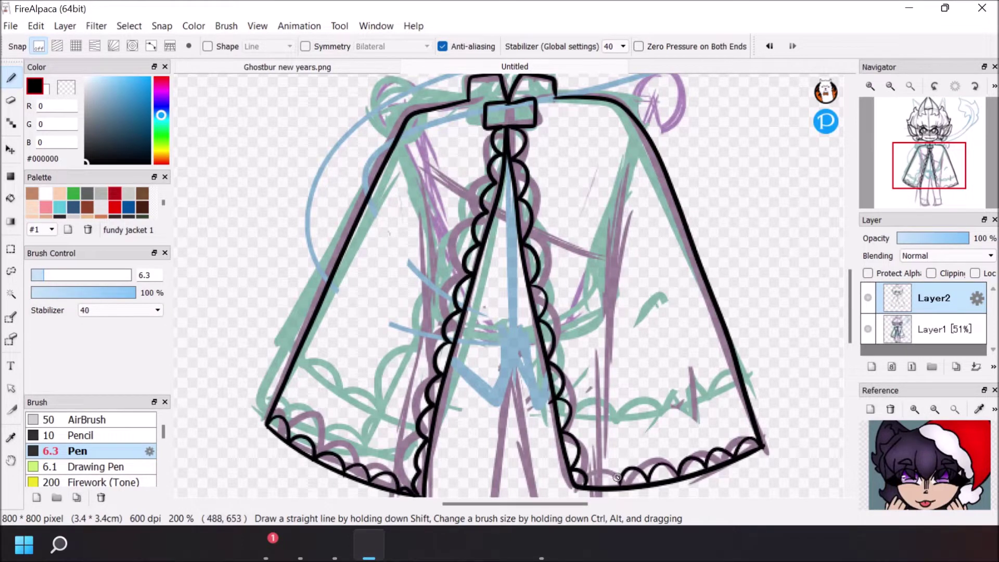
pyautogui.press('e')
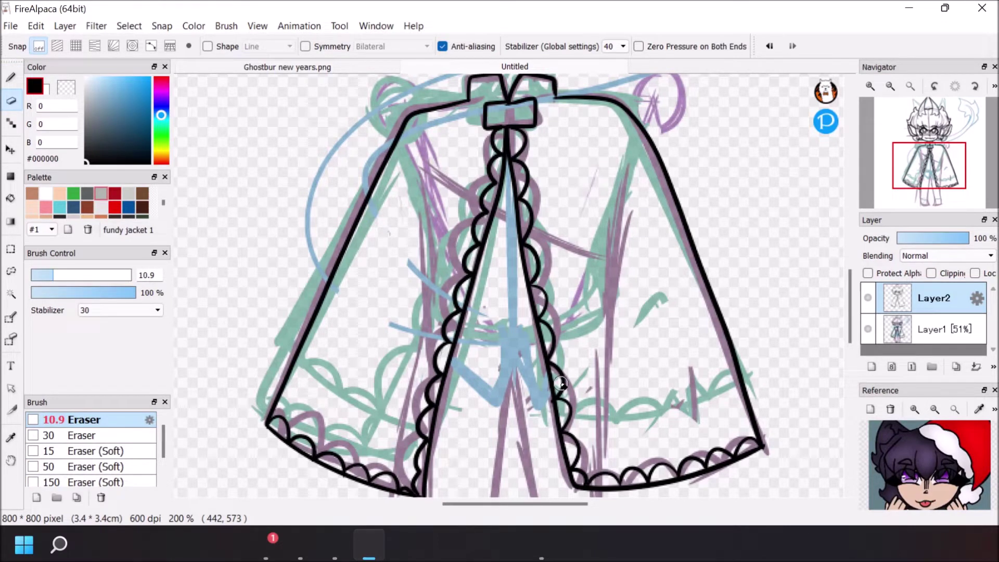
# Ink the ribbon hanging from the knot with a central dividing line and two pointed ends
pyautogui.press('b')
pyautogui.moveTo(507, 161); pyautogui.dragTo(515, 372)
pyautogui.hotkey('ctrl', 'z')
pyautogui.moveTo(507, 159); pyautogui.dragTo(513, 371)
pyautogui.moveTo(513, 369); pyautogui.dragTo(497, 402)
pyautogui.moveTo(513, 366); pyautogui.dragTo(542, 409)
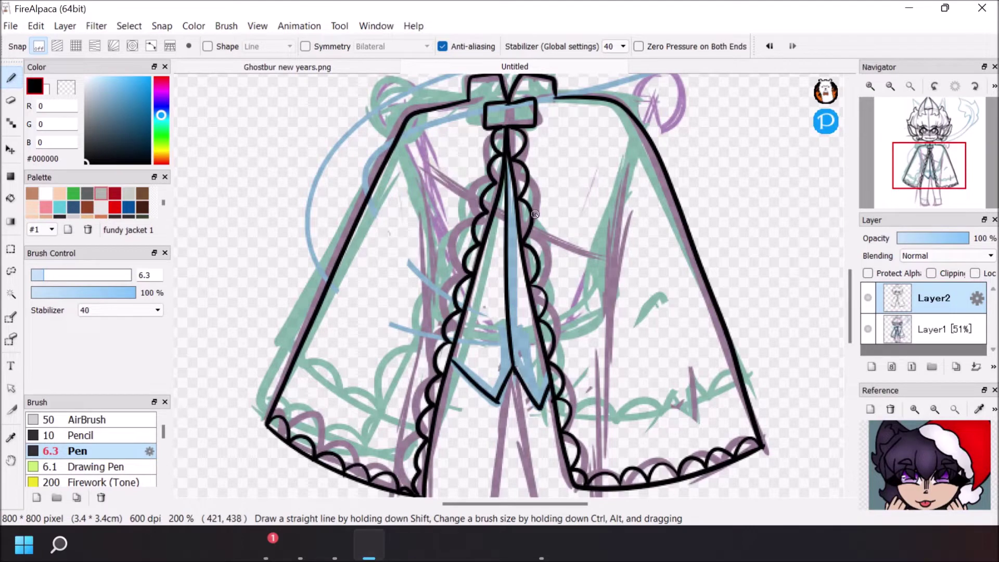
# Add a new layer above the line art and load the picture of the green and red item as an enlarged reference
pyautogui.click(872, 366)
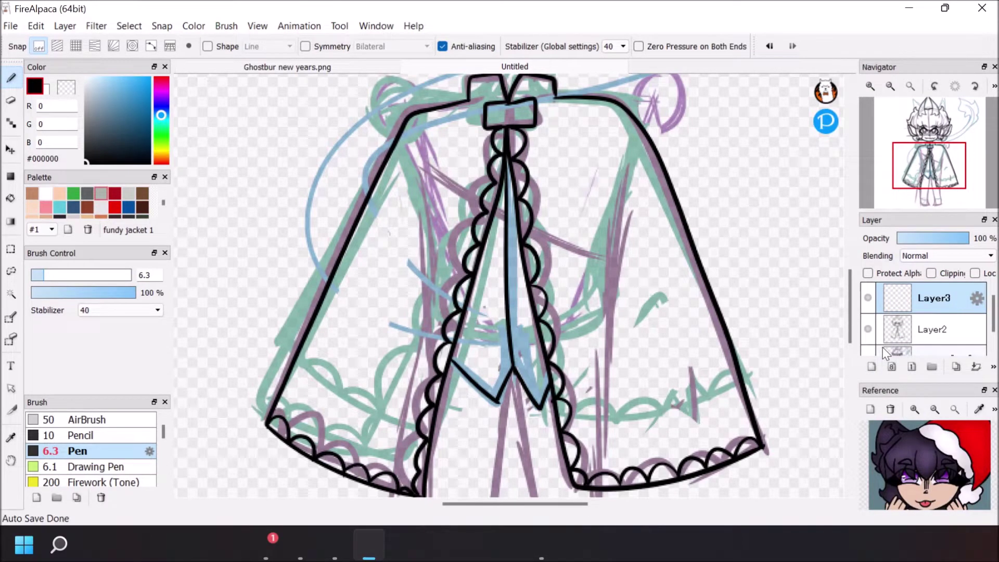
pyautogui.click(335, 545)
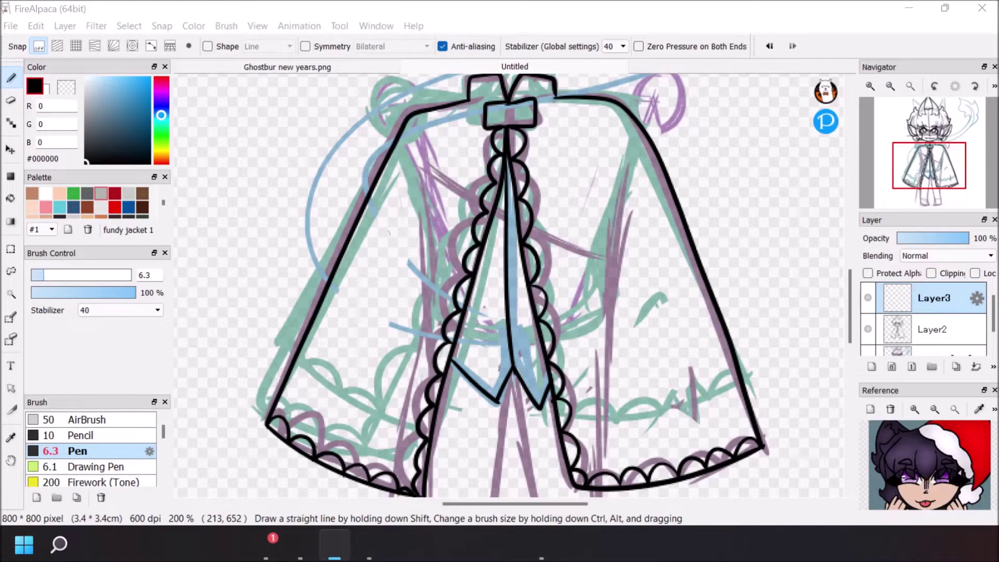
pyautogui.click(871, 410)
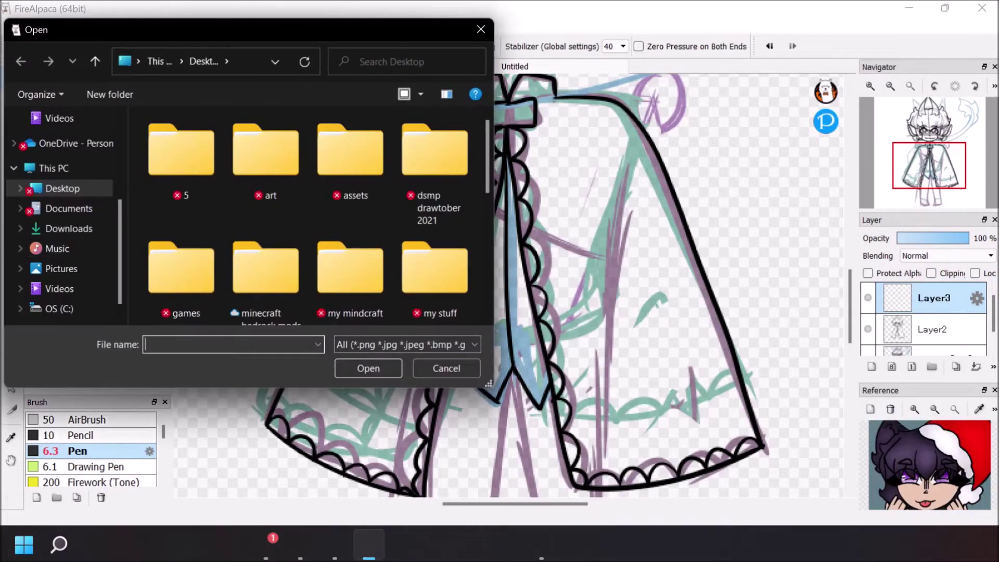
pyautogui.moveTo(490, 167); pyautogui.dragTo(488, 289)
pyautogui.doubleClick(180, 262)
pyautogui.click(914, 410)
pyautogui.click(915, 410)
pyautogui.click(914, 410)
pyautogui.click(915, 410)
pyautogui.click(935, 410)
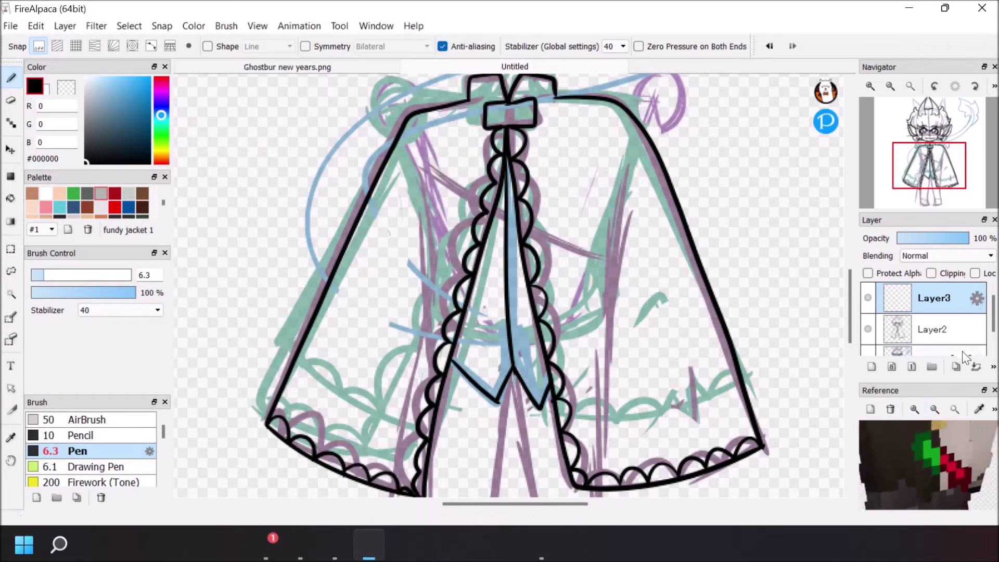
# Add a layer directly above the sketch layer, set its opacity to 52% and choose blue #38799F
pyautogui.click(963, 353)
pyautogui.click(872, 367)
pyautogui.click(128, 109)
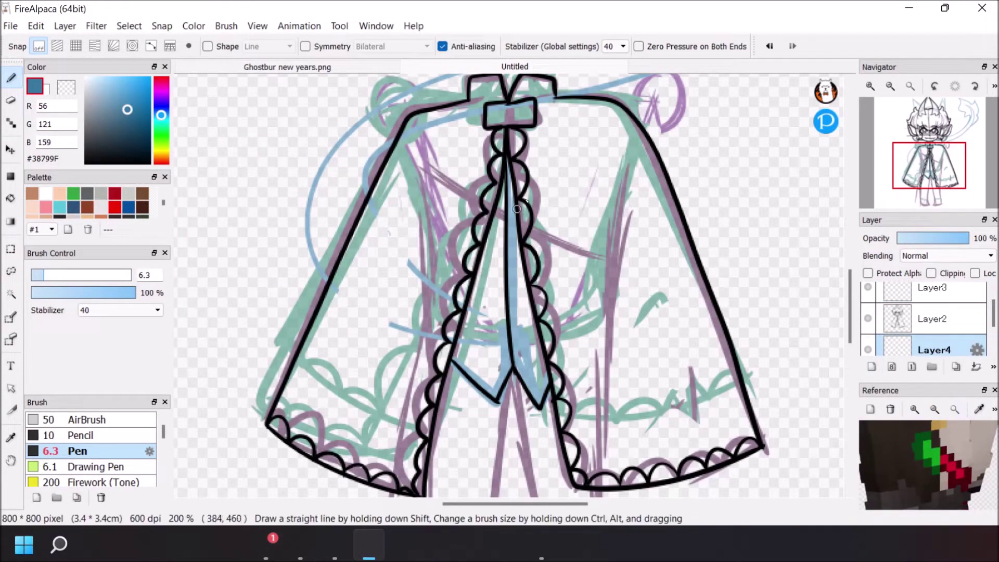
pyautogui.scroll(-2, 924, 317)
pyautogui.moveTo(941, 241); pyautogui.dragTo(938, 240)
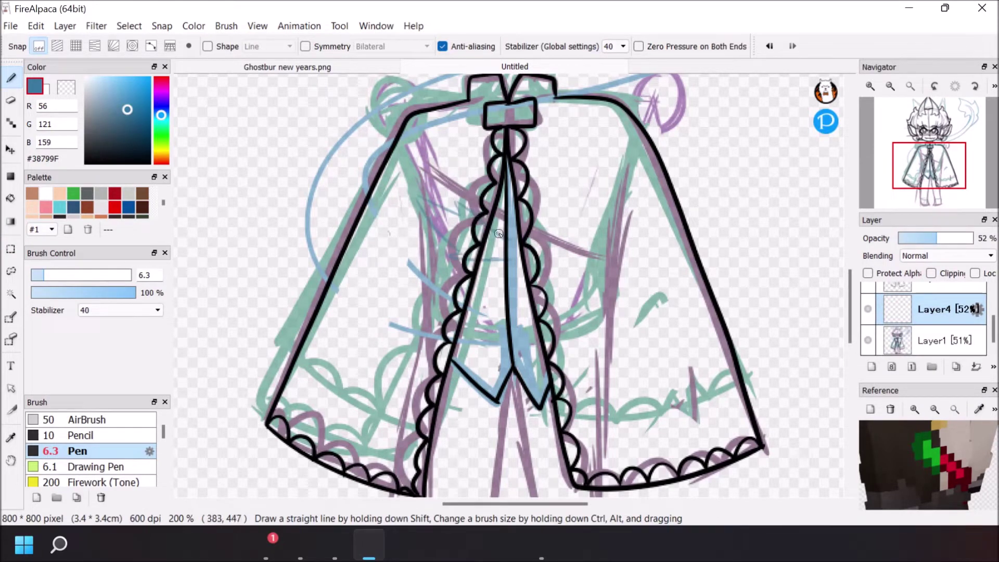
pyautogui.click(774, 51)
pyautogui.moveTo(400, 201)
pyautogui.mouseDown()
pyautogui.moveTo(523, 264)
pyautogui.moveTo(626, 280)
pyautogui.moveTo(488, 222)
pyautogui.moveTo(611, 249)
pyautogui.mouseUp()
pyautogui.click(771, 46)
pyautogui.click(770, 46)
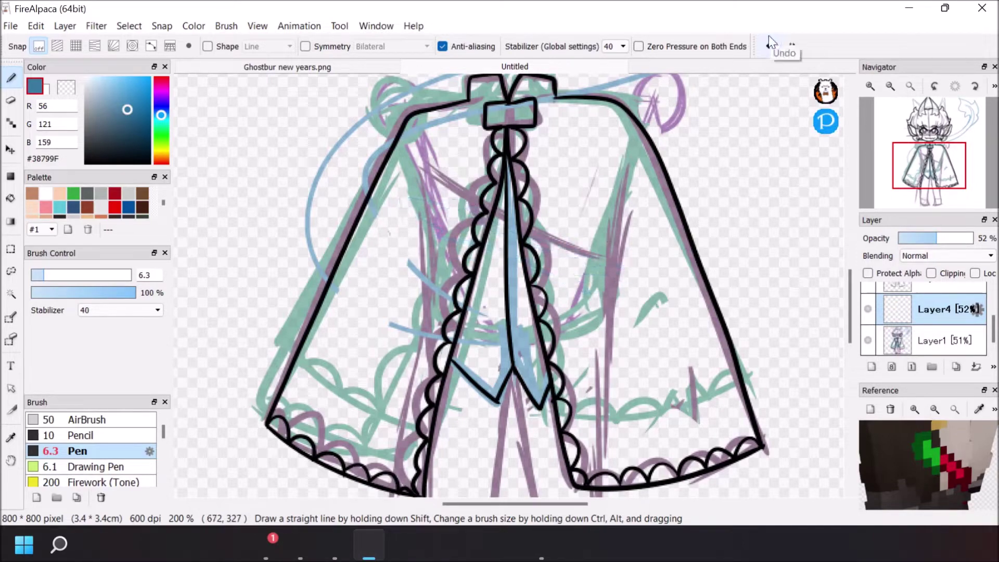
pyautogui.hotkey('alt', 'Tab')
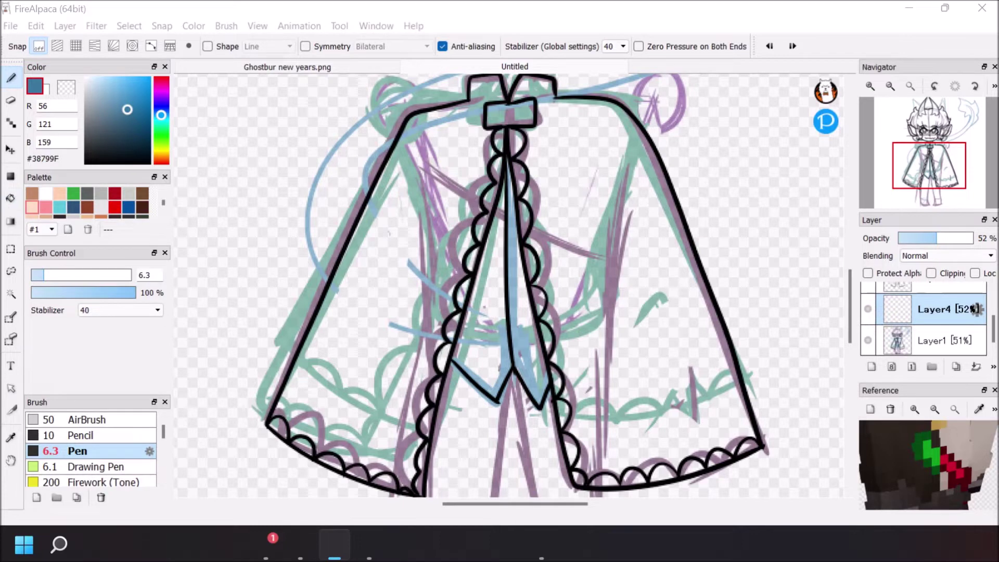
# Sketch a slanted bar with a hooked upper end across the cape opening, reinforcing its shape in dark blue #082C42
pyautogui.moveTo(433, 169); pyautogui.dragTo(454, 207)
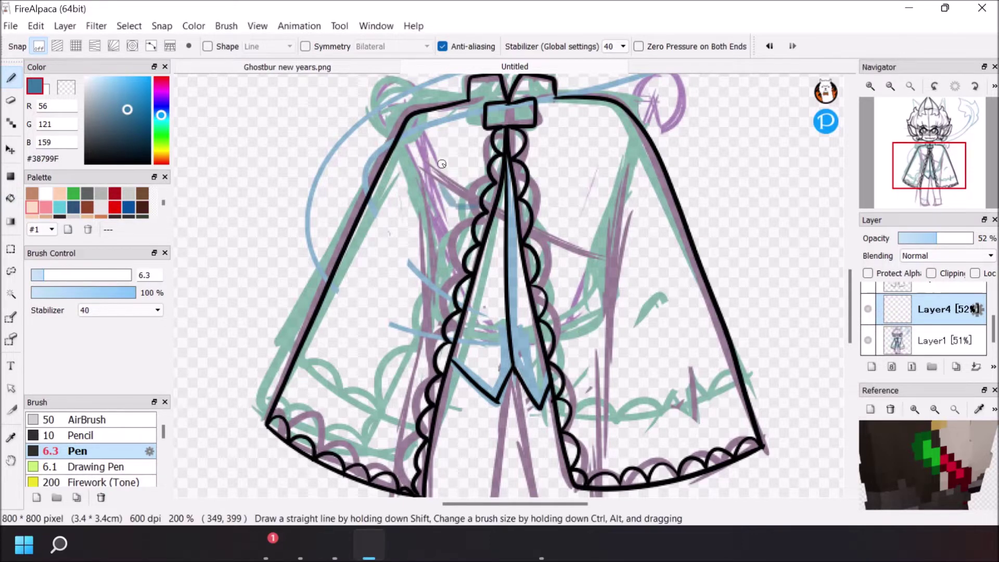
pyautogui.moveTo(543, 223); pyautogui.dragTo(590, 241)
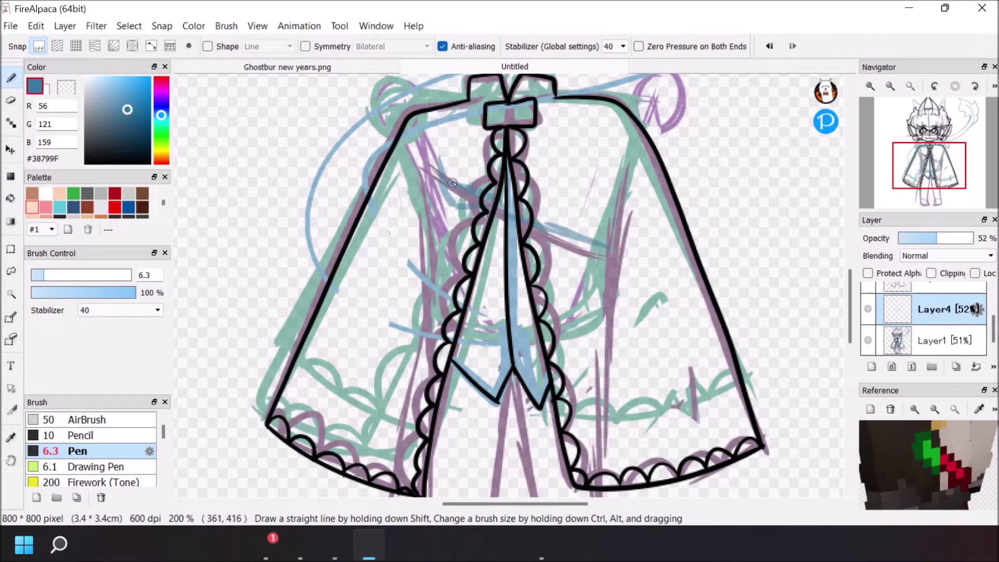
pyautogui.click(143, 142)
pyautogui.moveTo(438, 158)
pyautogui.mouseDown()
pyautogui.moveTo(503, 205)
pyautogui.moveTo(591, 241)
pyautogui.mouseUp()
pyautogui.moveTo(435, 167)
pyautogui.mouseDown()
pyautogui.moveTo(446, 205)
pyautogui.moveTo(510, 233)
pyautogui.moveTo(604, 246)
pyautogui.mouseUp()
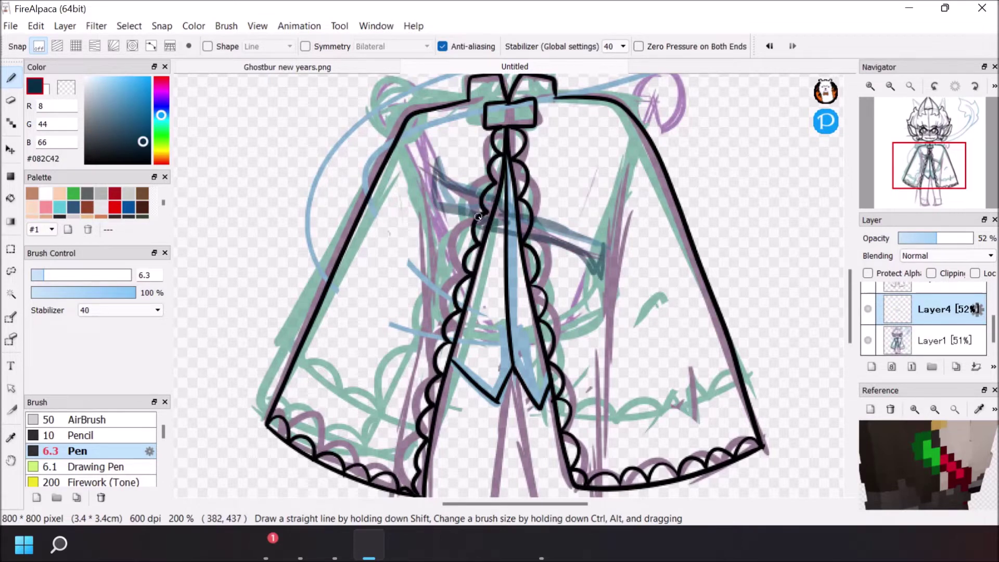
# Hide the coloured sketch and outline the bar's hooked half on the top layer in dark green #024913 sampled from the reference
pyautogui.click(869, 340)
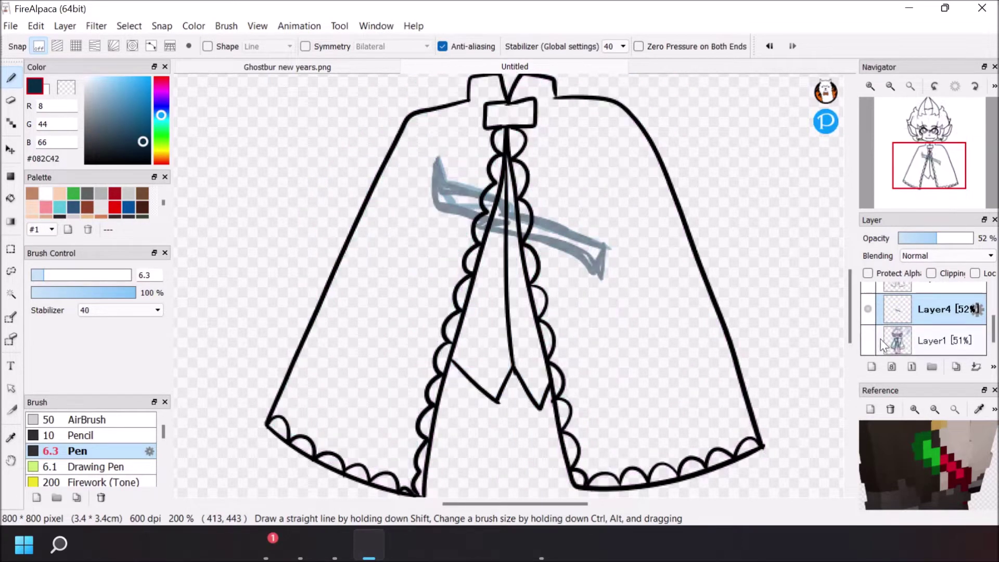
pyautogui.moveTo(993, 333); pyautogui.dragTo(993, 313)
pyautogui.click(942, 299)
pyautogui.click(980, 409)
pyautogui.click(923, 440)
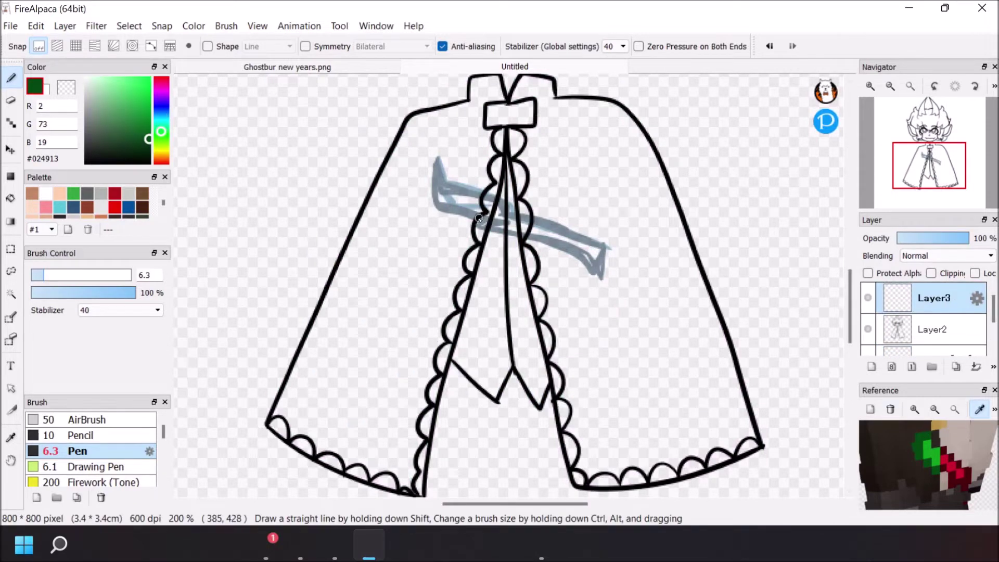
pyautogui.moveTo(437, 161)
pyautogui.mouseDown()
pyautogui.moveTo(513, 203)
pyautogui.moveTo(588, 270)
pyautogui.moveTo(509, 205)
pyautogui.moveTo(446, 180)
pyautogui.mouseUp()
# Outline the bar's lower half in dark red sampled from the reference and rework the green lines where the halves meet
pyautogui.click(966, 476)
pyautogui.click(772, 46)
pyautogui.click(771, 46)
pyautogui.click(771, 46)
pyautogui.click(771, 45)
pyautogui.moveTo(502, 213)
pyautogui.mouseDown()
pyautogui.moveTo(540, 236)
pyautogui.moveTo(505, 186)
pyautogui.mouseUp()
pyautogui.click(162, 131)
pyautogui.moveTo(489, 221)
pyautogui.mouseDown()
pyautogui.moveTo(449, 185)
pyautogui.moveTo(521, 196)
pyautogui.mouseUp()
# On a new layer beneath the bar's outlines, fill the hooked half with green #0F9E1F and the lower half with red #CD0F2B
pyautogui.click(933, 329)
pyautogui.click(872, 367)
pyautogui.click(929, 452)
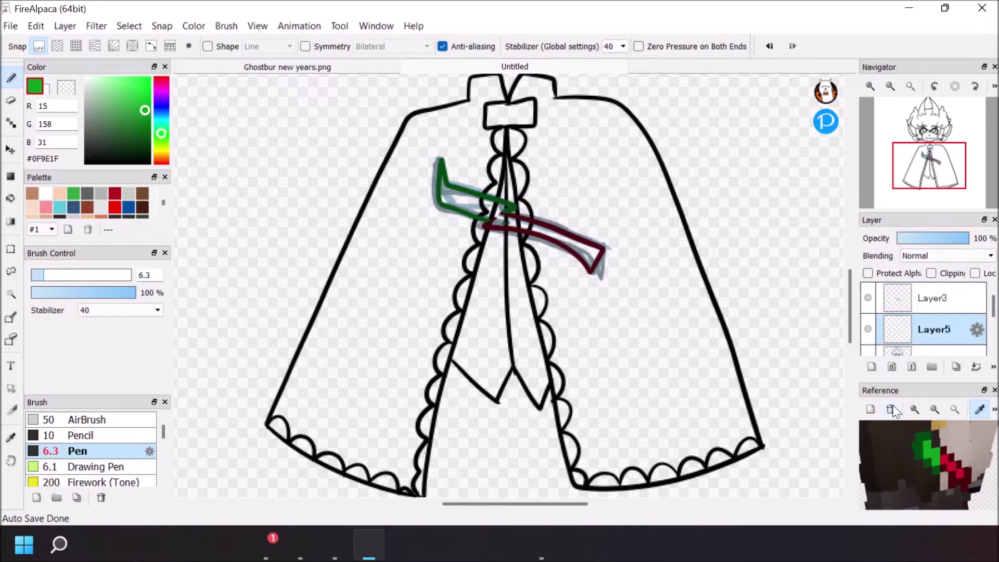
pyautogui.click(99, 467)
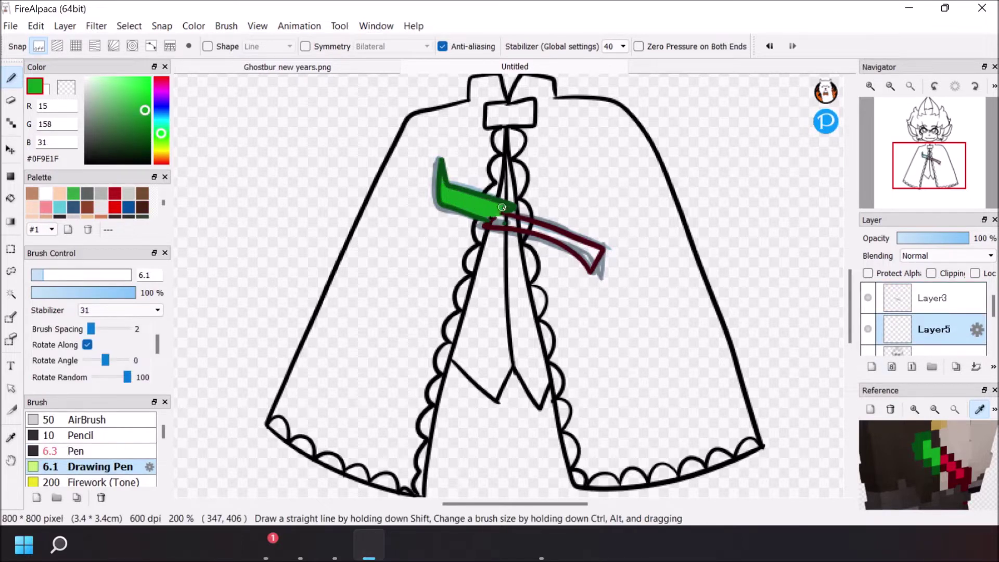
pyautogui.click(918, 430)
pyautogui.moveTo(498, 222)
pyautogui.mouseDown()
pyautogui.moveTo(542, 231)
pyautogui.moveTo(583, 252)
pyautogui.mouseUp()
pyautogui.click(932, 299)
pyautogui.press('e')
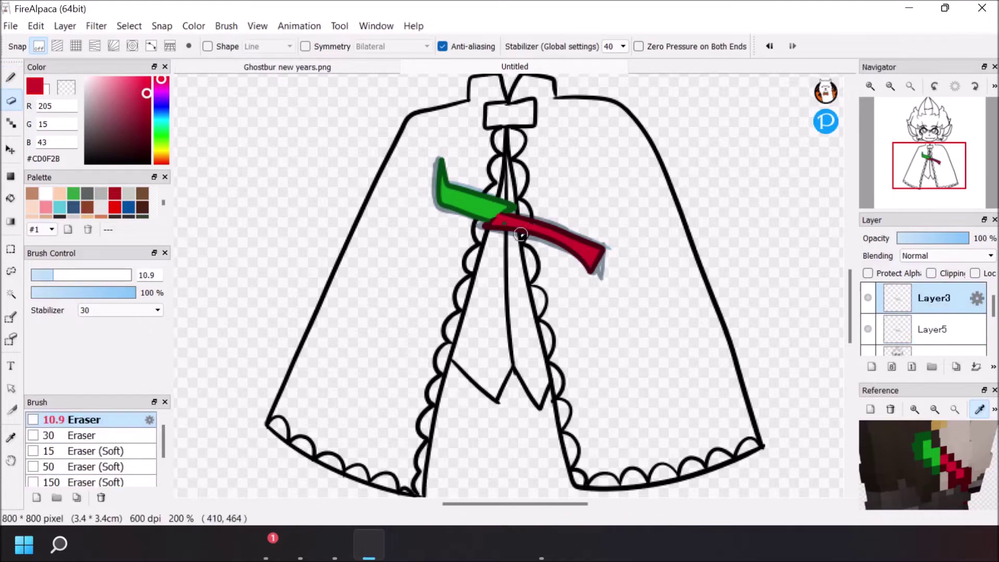
# Add a clipped Multiply layer over the bar's fill and shade the red and green halves with their own colours
pyautogui.press('b')
pyautogui.click(872, 367)
pyautogui.click(931, 273)
pyautogui.click(946, 255)
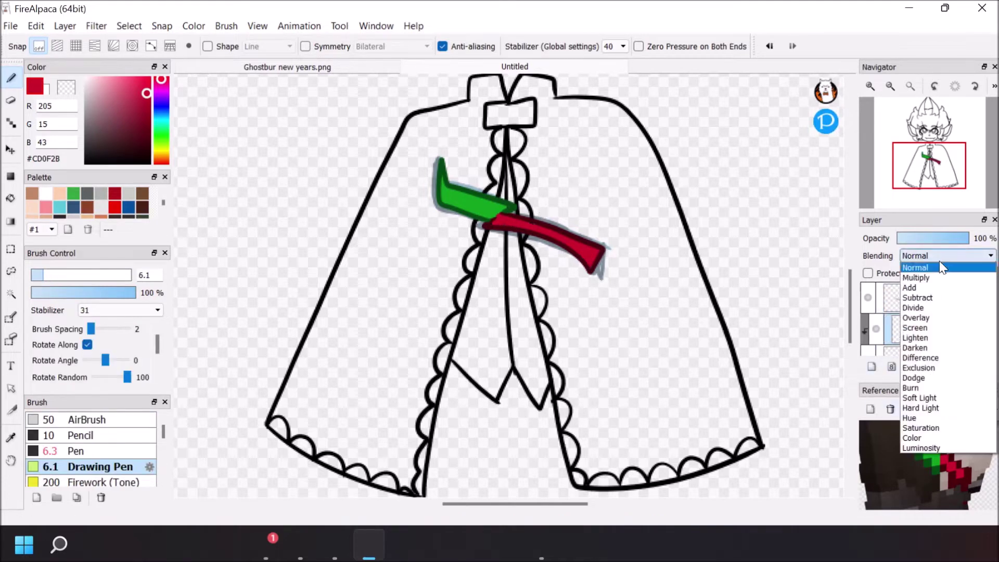
pyautogui.click(921, 272)
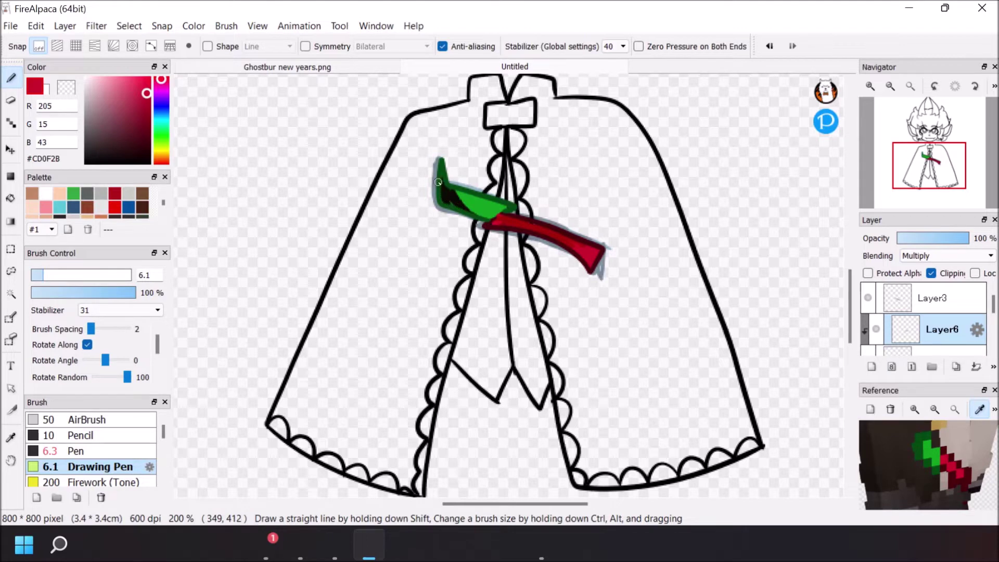
pyautogui.rightClick(467, 193)
pyautogui.moveTo(531, 221); pyautogui.dragTo(566, 234)
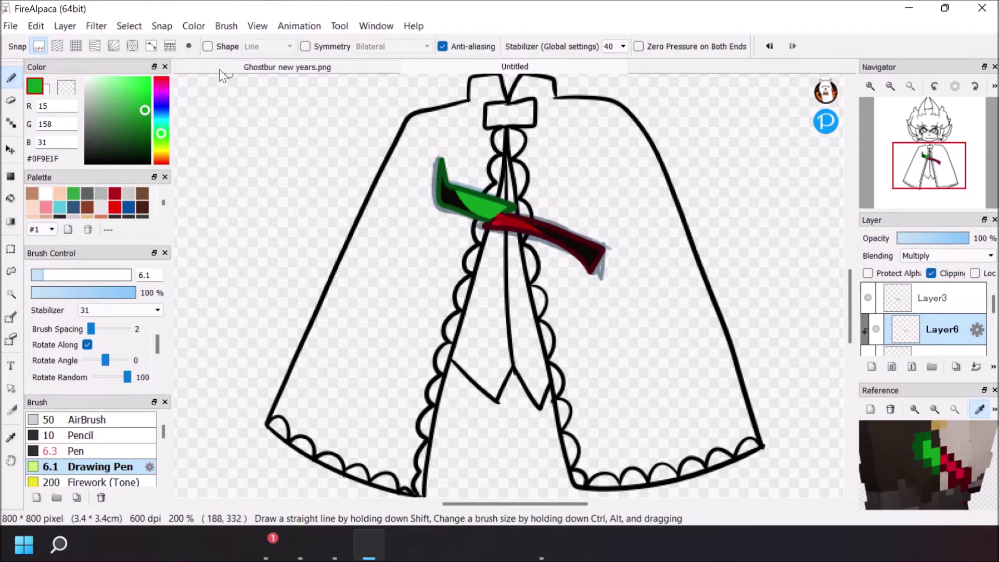
# Soften the bar's shading with a blur filter
pyautogui.click(97, 26)
pyautogui.click(156, 164)
pyautogui.moveTo(443, 277); pyautogui.dragTo(465, 277)
pyautogui.click(539, 312)
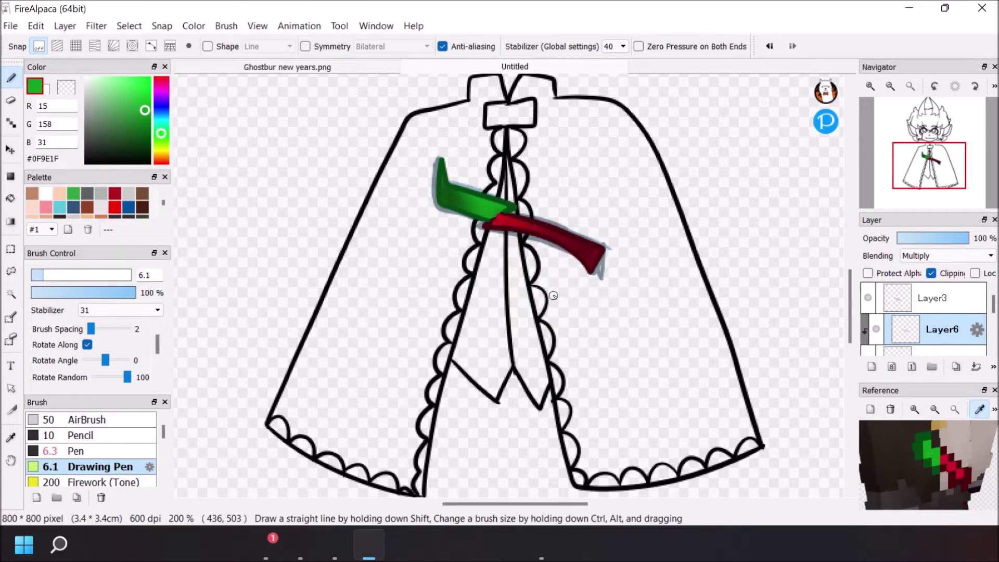
# Add a clipped layer in Add blending over the bar and paint highlights on the red and green halves with their own colours
pyautogui.click(892, 367)
pyautogui.scroll(-2, 941, 255)
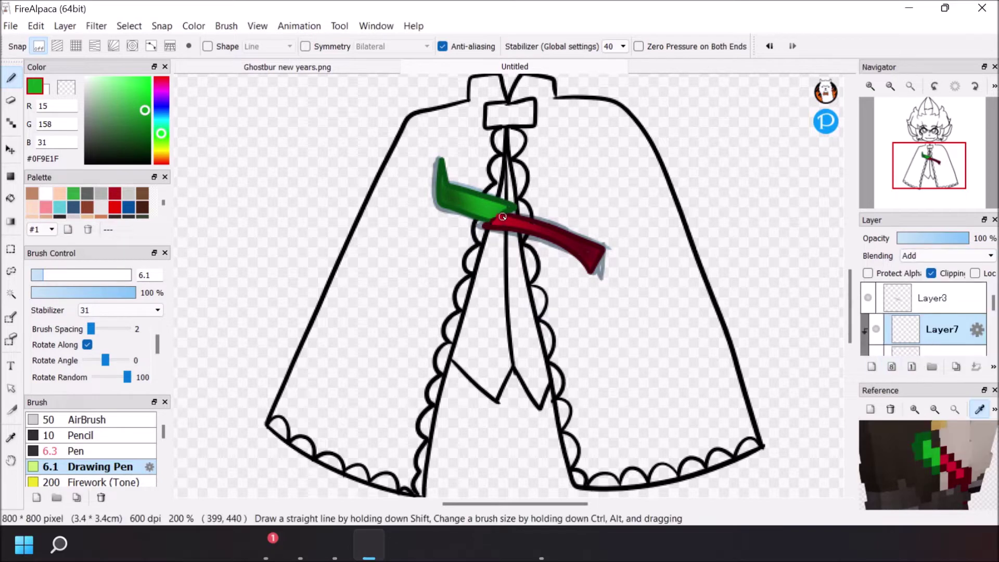
pyautogui.click(945, 457)
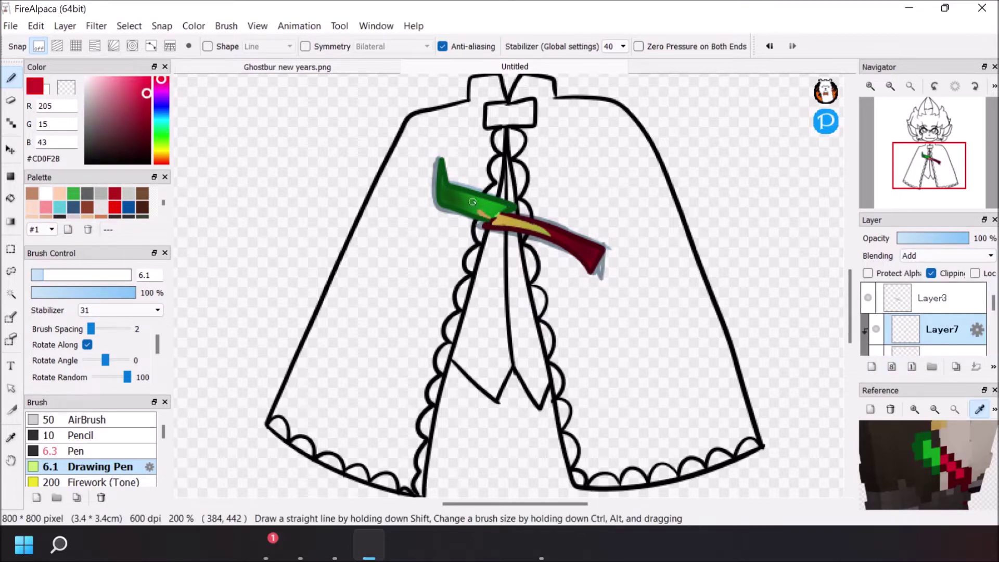
pyautogui.click(769, 47)
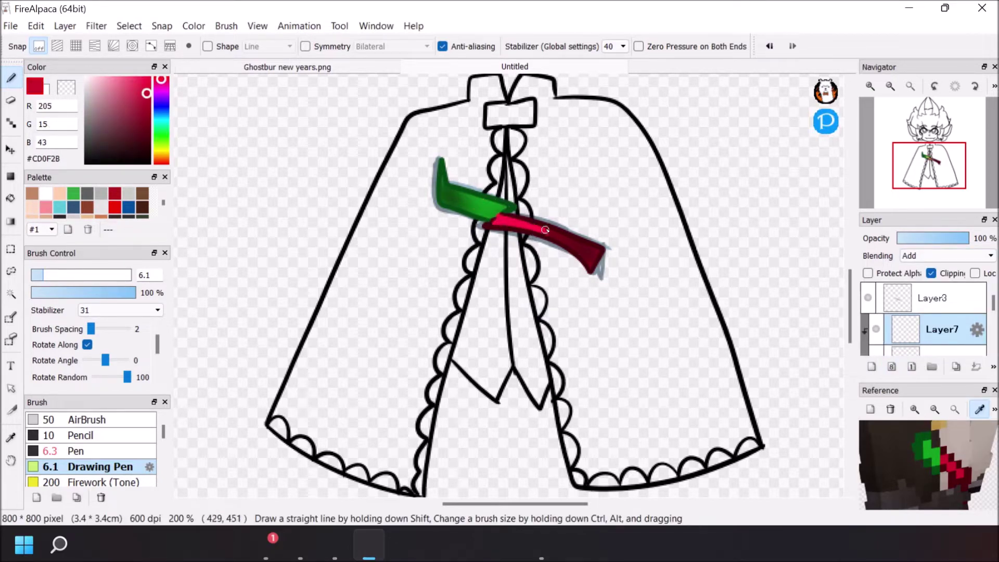
pyautogui.keyDown('alt'); pyautogui.click(470, 200); pyautogui.keyUp('alt')
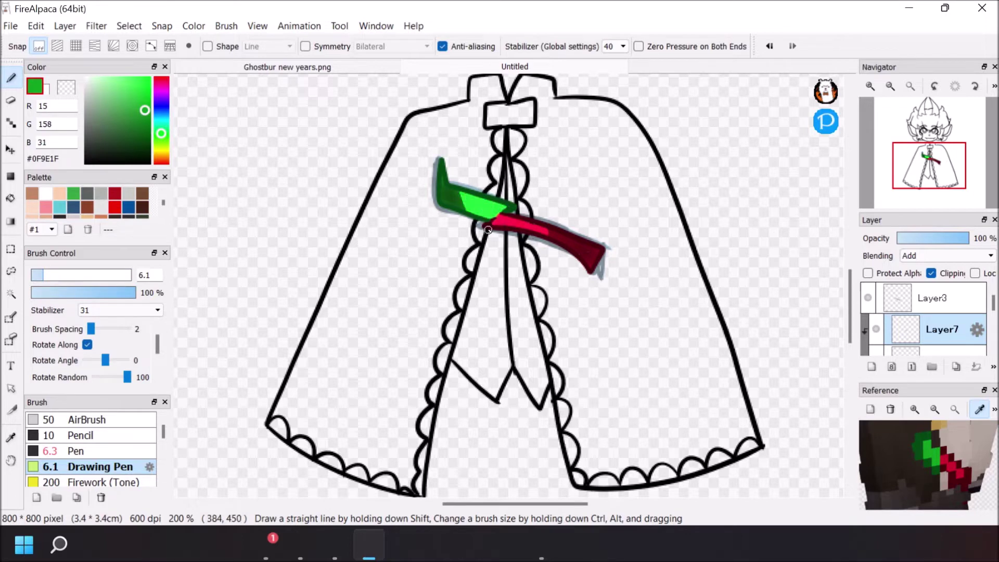
# Soften the bar's red and green highlights with a blur filter
pyautogui.click(96, 25)
pyautogui.click(120, 104)
pyautogui.moveTo(468, 276); pyautogui.dragTo(508, 276)
pyautogui.click(541, 313)
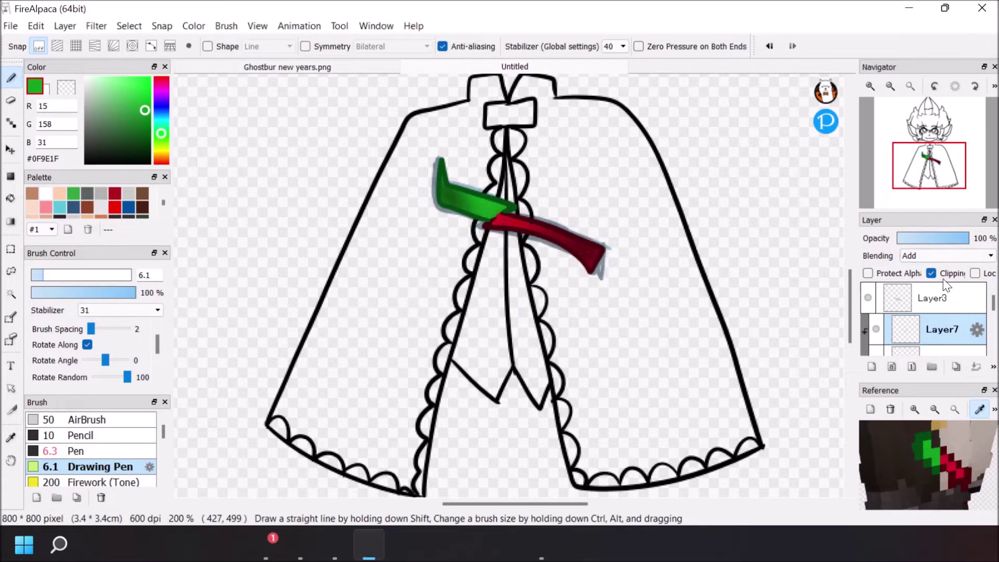
# Lower the opacity of the bar's outline, highlight and shading layers to about 53%
pyautogui.click(976, 367)
pyautogui.hotkey('ctrl', 'z')
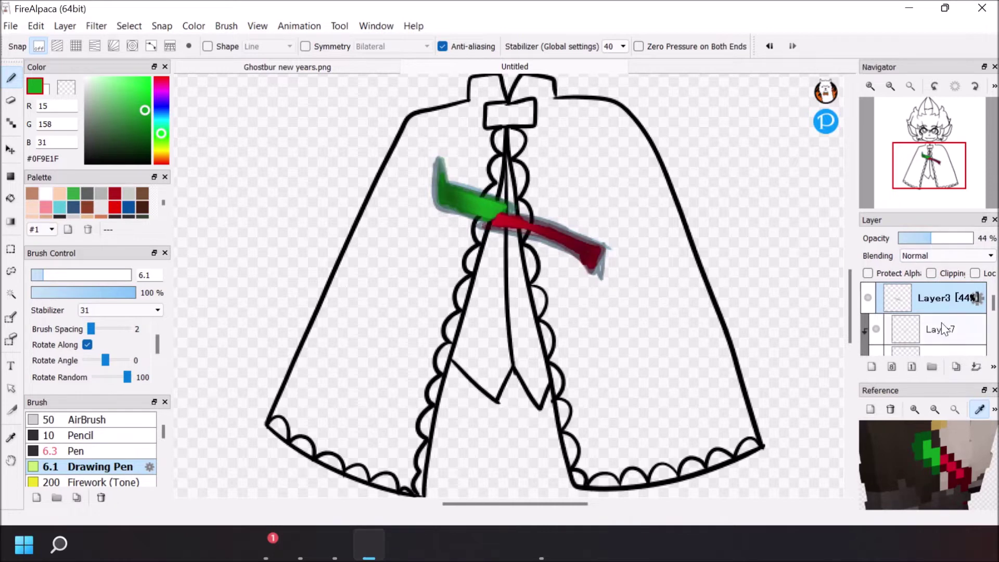
pyautogui.click(945, 327)
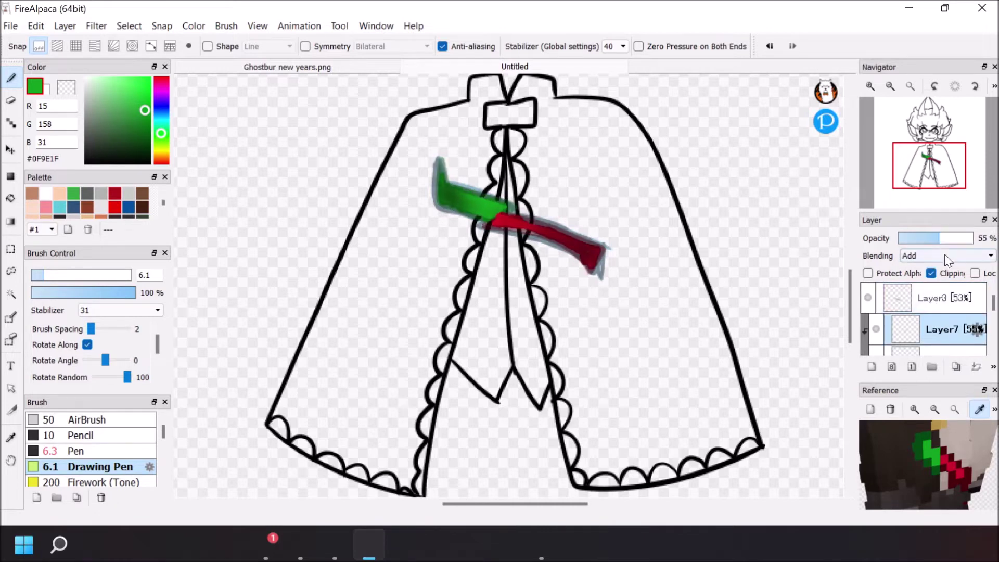
pyautogui.press('Down')
pyautogui.click(939, 238)
pyautogui.scroll(-3, 944, 312)
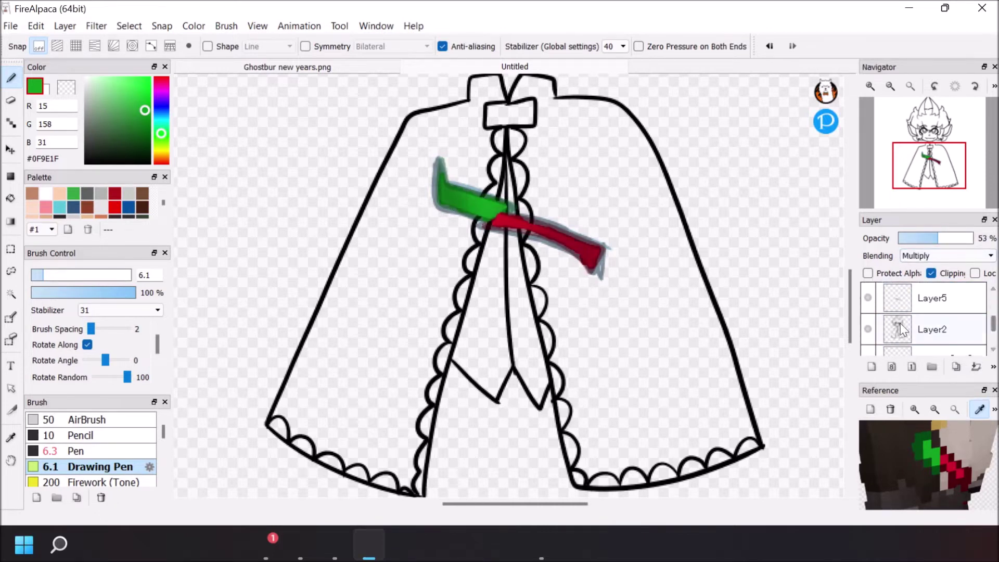
# Show the rough sketch beneath the line art to compare the bar with the whole figure
pyautogui.scroll(-2, 944, 323)
pyautogui.click(870, 341)
pyautogui.moveTo(994, 336); pyautogui.dragTo(996, 305)
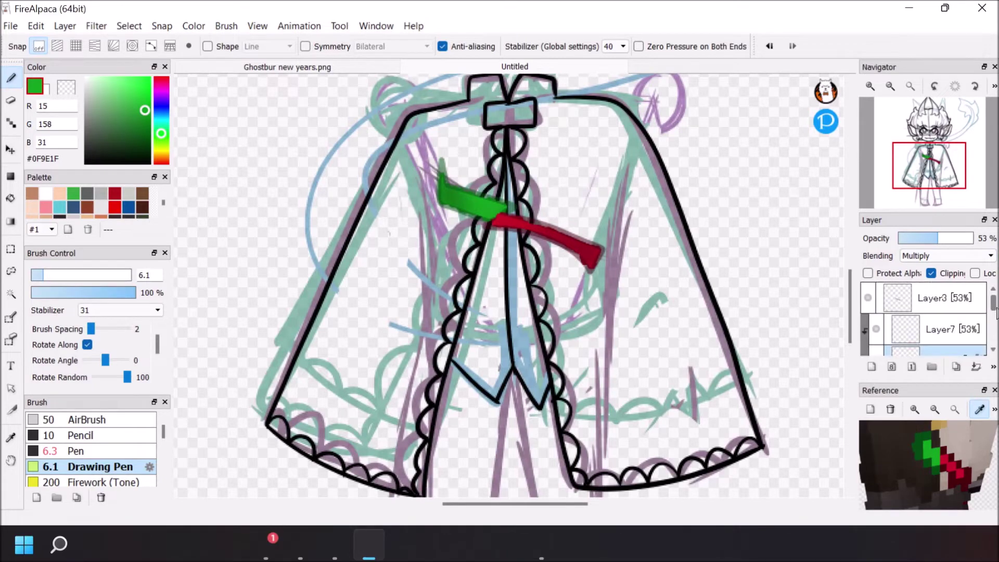
pyautogui.click(914, 89)
# Undo the bar's highlights, shading, fill and outlines back to the plain character line art over the sketch
pyautogui.hotkey('ctrl', 'z')
pyautogui.hotkey('ctrl', 'z')
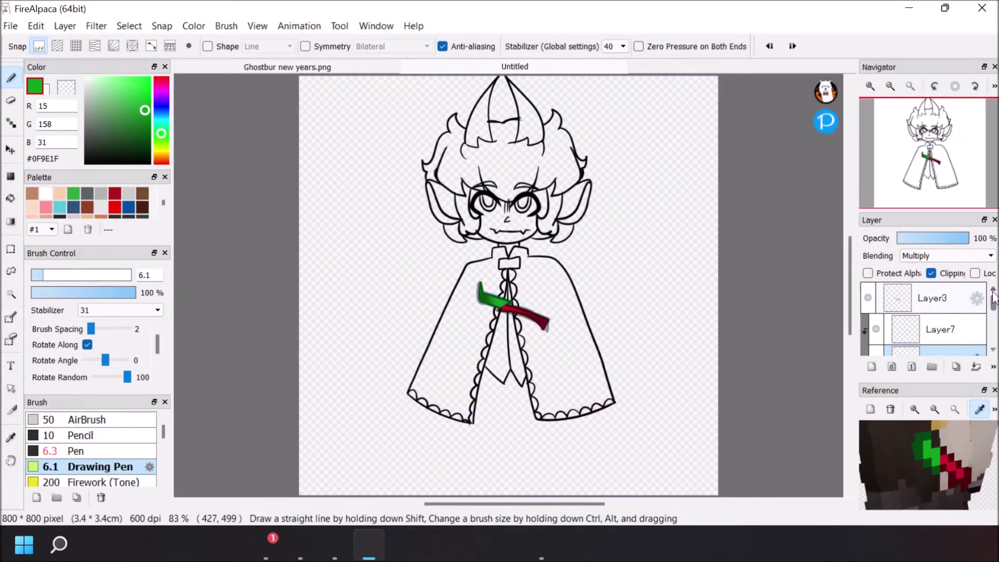
pyautogui.hotkey('ctrl', 'z')
pyautogui.hotkey('ctrl', 'z')
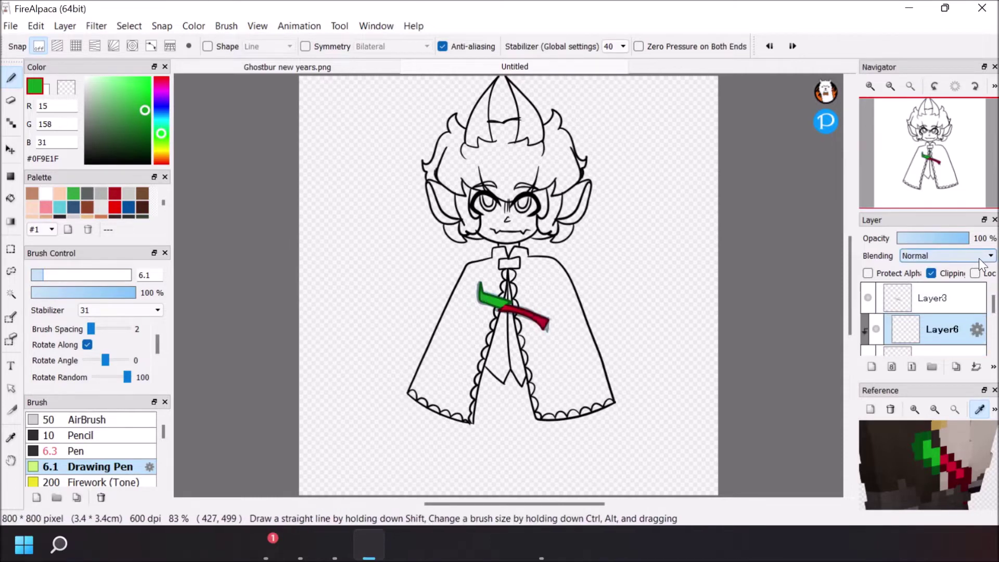
pyautogui.hotkey('ctrl', 'z')
pyautogui.hotkey('ctrl', 'z')
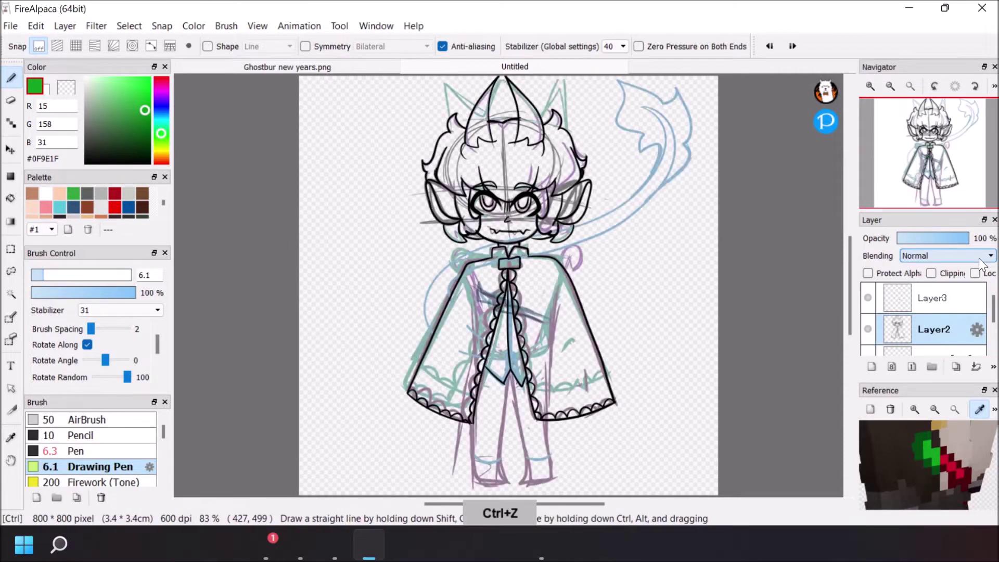
pyautogui.hotkey('ctrl', 'z')
pyautogui.hotkey('ctrl', 'z')
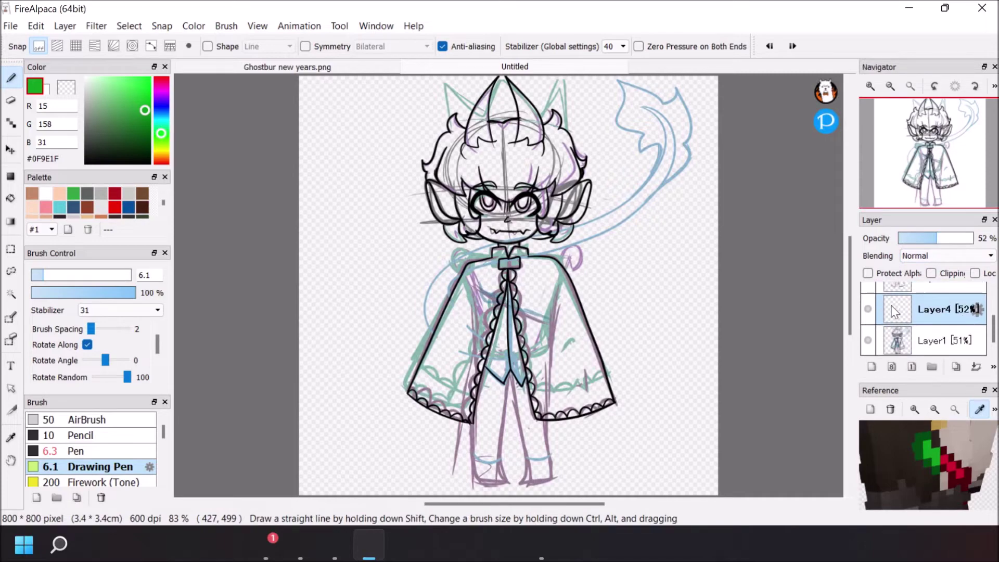
# Delete the unused Layer4 above the sketch and widen the area holding the layers and reference
pyautogui.click(994, 368)
pyautogui.click(986, 383)
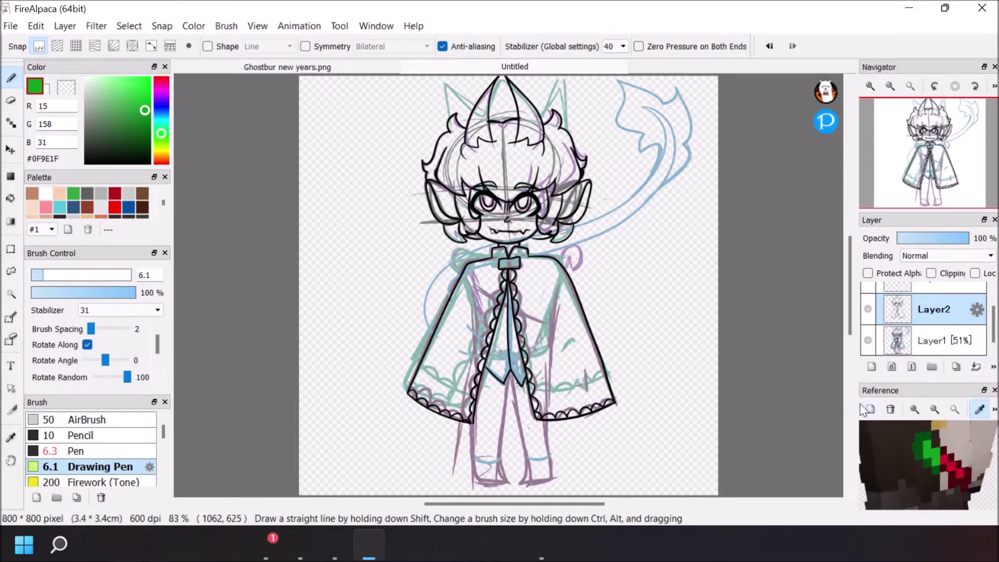
pyautogui.moveTo(857, 403); pyautogui.dragTo(831, 401)
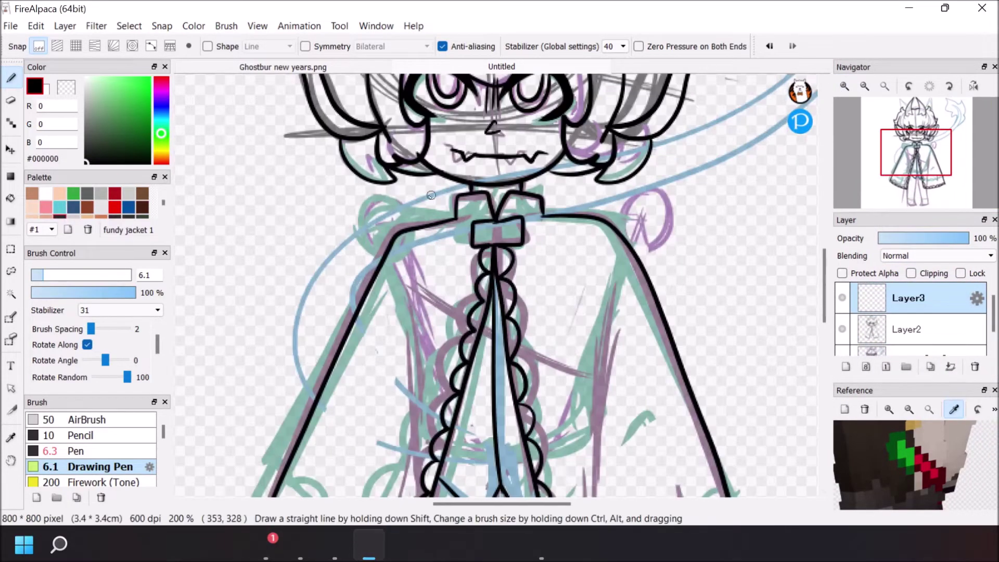
# Ink the outer curve of the tail looping out beside the cape's left shoulder with the black 6.3 Pen
pyautogui.moveTo(468, 179); pyautogui.dragTo(290, 328)
pyautogui.hotkey('ctrl', 'z')
pyautogui.click(77, 451)
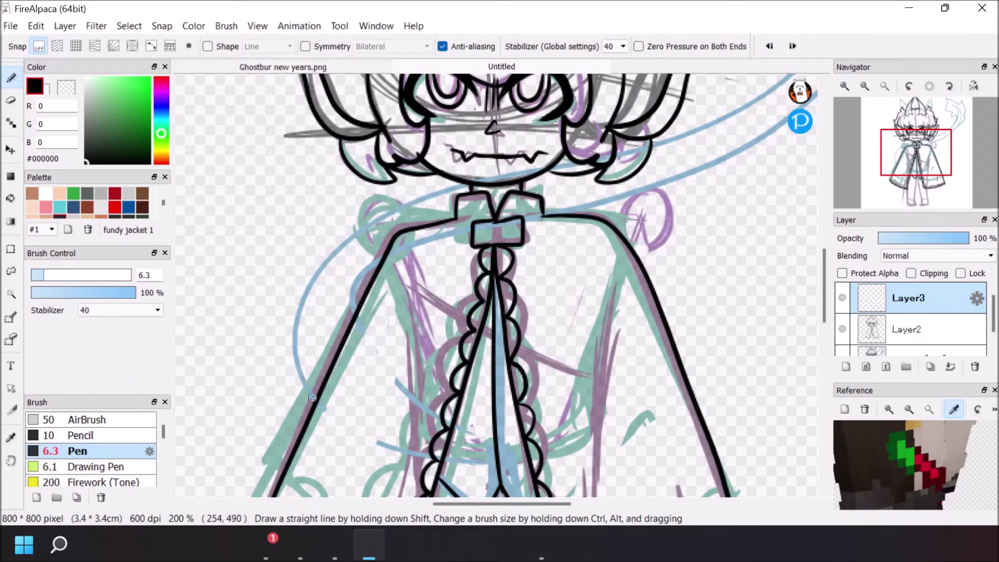
pyautogui.moveTo(314, 398)
pyautogui.mouseDown()
pyautogui.moveTo(326, 268)
pyautogui.moveTo(466, 195)
pyautogui.mouseUp()
pyautogui.hotkey('ctrl', 'z')
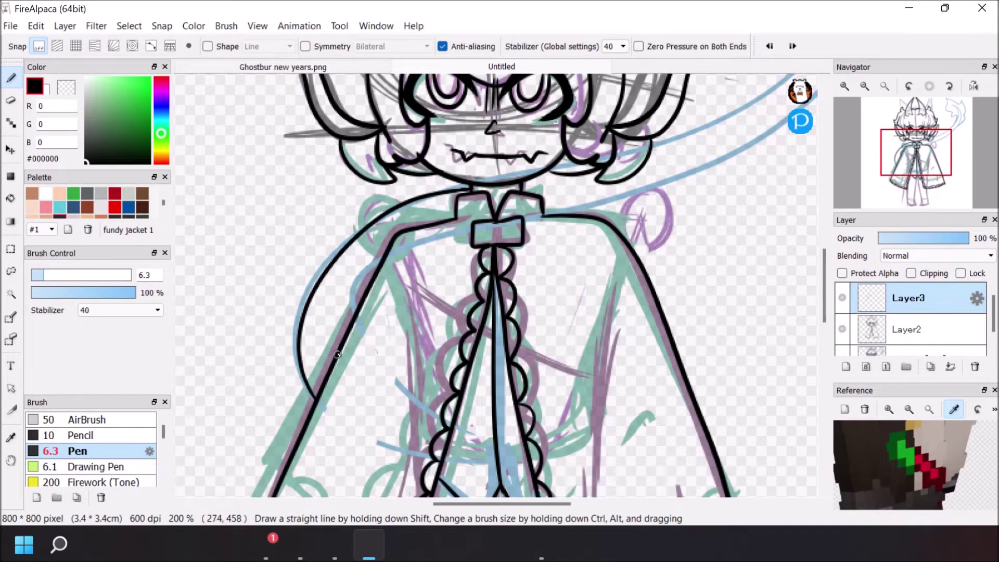
# Ink the inner curve of the tail loop and try out the lines rising from the collar towards the right
pyautogui.moveTo(824, 283); pyautogui.dragTo(825, 263)
pyautogui.moveTo(498, 504); pyautogui.dragTo(530, 504)
pyautogui.moveTo(394, 335)
pyautogui.mouseDown()
pyautogui.moveTo(506, 306)
pyautogui.moveTo(740, 110)
pyautogui.mouseUp()
pyautogui.moveTo(504, 266)
pyautogui.mouseDown()
pyautogui.moveTo(541, 257)
pyautogui.moveTo(705, 101)
pyautogui.mouseUp()
pyautogui.moveTo(824, 278); pyautogui.dragTo(826, 261)
pyautogui.hotkey('ctrl', 'z')
pyautogui.hotkey('ctrl', 'z')
pyautogui.moveTo(721, 125)
pyautogui.mouseDown()
pyautogui.moveTo(698, 239)
pyautogui.moveTo(505, 363)
pyautogui.moveTo(722, 139)
pyautogui.mouseUp()
pyautogui.hotkey('ctrl', 'z')
pyautogui.hotkey('ctrl', 'z')
# Ink the tail's long curved shaft rising right of the head and its pointed, forked tip
pyautogui.moveTo(505, 363)
pyautogui.mouseDown()
pyautogui.moveTo(686, 250)
pyautogui.moveTo(723, 158)
pyautogui.mouseUp()
pyautogui.moveTo(744, 156)
pyautogui.mouseDown()
pyautogui.moveTo(457, 420)
pyautogui.moveTo(394, 433)
pyautogui.mouseUp()
pyautogui.moveTo(825, 250); pyautogui.dragTo(825, 232)
pyautogui.moveTo(664, 177)
pyautogui.mouseDown()
pyautogui.moveTo(720, 272)
pyautogui.moveTo(678, 178)
pyautogui.moveTo(742, 284)
pyautogui.mouseUp()
pyautogui.moveTo(690, 337)
pyautogui.mouseDown()
pyautogui.moveTo(608, 110)
pyautogui.moveTo(749, 157)
pyautogui.moveTo(745, 128)
pyautogui.moveTo(769, 269)
pyautogui.moveTo(720, 366)
pyautogui.mouseUp()
pyautogui.moveTo(826, 235); pyautogui.dragTo(827, 350)
# Try to ink the left leg's outline below the cape freehand
pyautogui.moveTo(349, 155)
pyautogui.mouseDown()
pyautogui.moveTo(331, 377)
pyautogui.moveTo(256, 308)
pyautogui.mouseUp()
pyautogui.moveTo(354, 156)
pyautogui.mouseDown()
pyautogui.moveTo(458, 406)
pyautogui.moveTo(435, 268)
pyautogui.moveTo(354, 177)
pyautogui.moveTo(454, 382)
pyautogui.moveTo(436, 267)
pyautogui.moveTo(360, 421)
pyautogui.moveTo(353, 158)
pyautogui.moveTo(270, 412)
pyautogui.moveTo(258, 275)
pyautogui.mouseUp()
pyautogui.hotkey('ctrl', 'z')
pyautogui.hotkey('ctrl', 'z')
pyautogui.hotkey('ctrl', 'z')
pyautogui.hotkey('ctrl', 'z')
# Ink both legs using bilateral symmetry, then redraw them without symmetry as separate feet with shoe bands
pyautogui.click(306, 47)
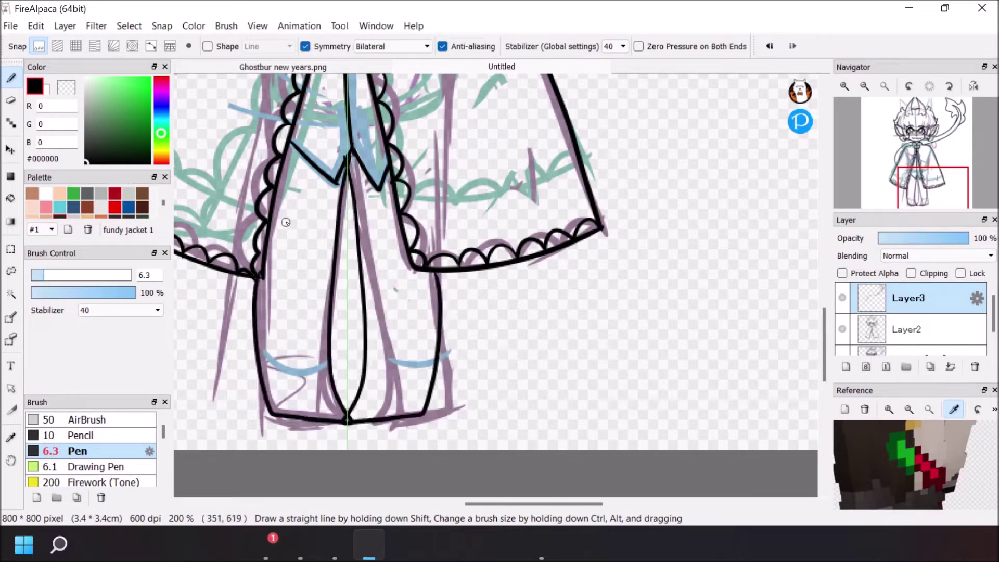
pyautogui.click(10, 100)
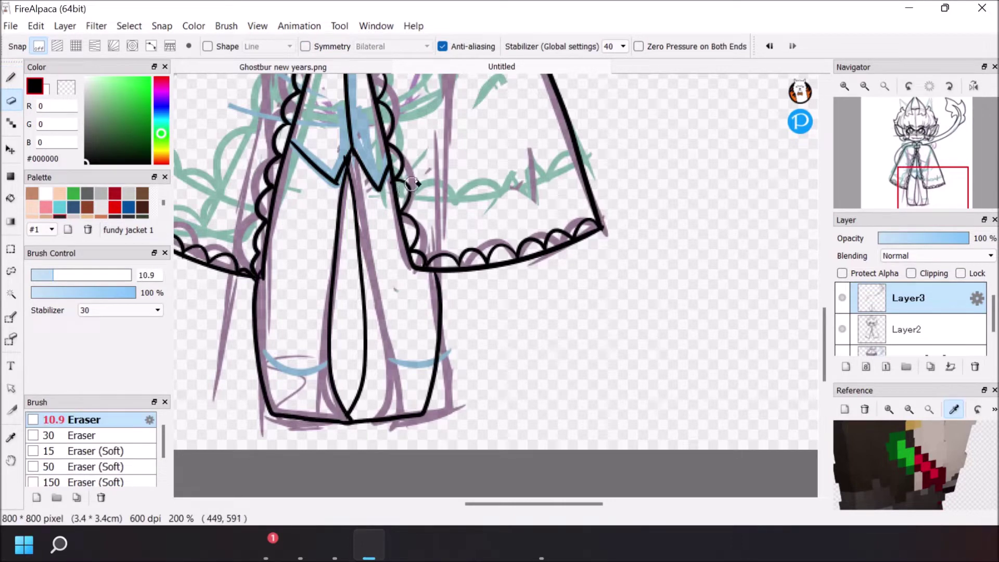
pyautogui.click(774, 47)
pyautogui.click(10, 77)
pyautogui.moveTo(349, 156); pyautogui.dragTo(354, 416)
pyautogui.moveTo(259, 275); pyautogui.dragTo(354, 416)
pyautogui.moveTo(352, 163)
pyautogui.mouseDown()
pyautogui.moveTo(367, 281)
pyautogui.moveTo(451, 364)
pyautogui.moveTo(443, 272)
pyautogui.mouseUp()
pyautogui.moveTo(396, 360); pyautogui.dragTo(451, 342)
# Hide the sketch and check the line art of the whole figure
pyautogui.moveTo(825, 345); pyautogui.dragTo(825, 227)
pyautogui.moveTo(994, 315); pyautogui.dragTo(994, 325)
pyautogui.click(843, 340)
pyautogui.click(885, 86)
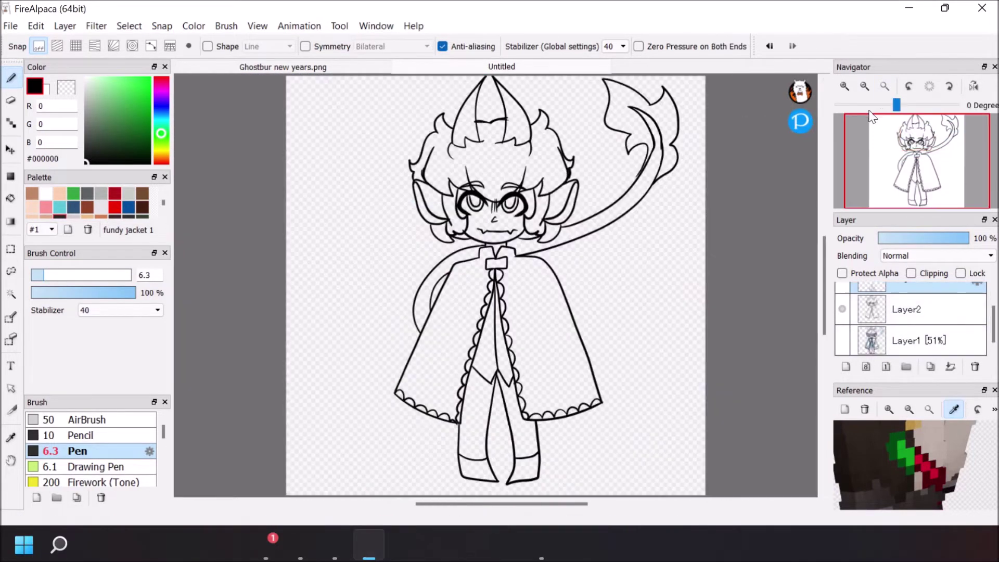
# Undo the recent leg strokes and the outer edge of the tail tip
pyautogui.click(769, 49)
pyautogui.click(768, 48)
pyautogui.click(768, 48)
pyautogui.click(768, 48)
# Ink the legs and shoe bands beneath the cape again with bilateral symmetry
pyautogui.click(308, 47)
pyautogui.moveTo(498, 371)
pyautogui.mouseDown()
pyautogui.moveTo(492, 475)
pyautogui.moveTo(469, 484)
pyautogui.moveTo(459, 421)
pyautogui.mouseUp()
pyautogui.moveTo(509, 457); pyautogui.dragTo(536, 460)
# Erase the overlapping lines where the legs meet the shirt's hem and rework the join with the Pen
pyautogui.press('e')
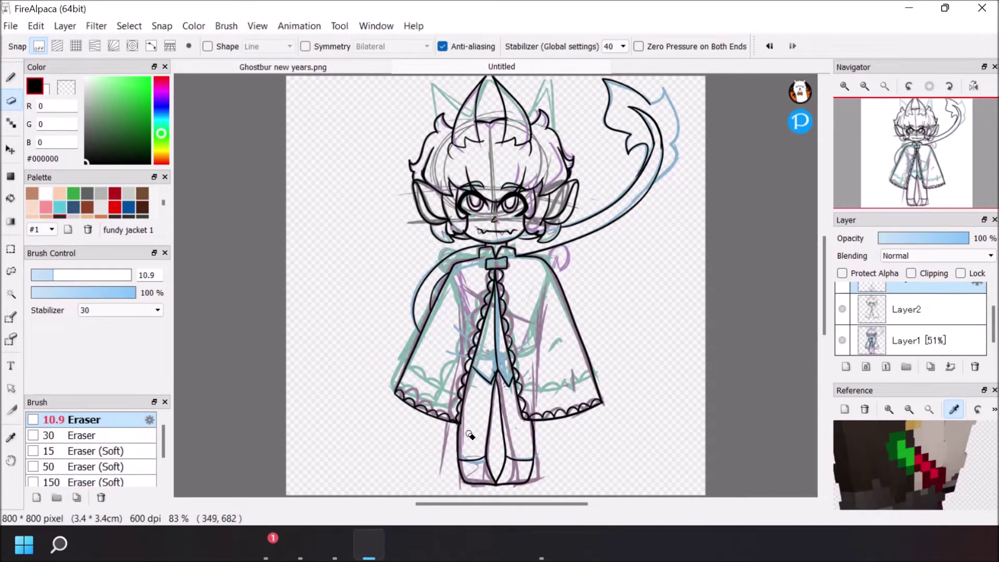
pyautogui.click(845, 86)
pyautogui.click(845, 86)
pyautogui.moveTo(825, 279); pyautogui.dragTo(825, 316)
pyautogui.moveTo(495, 393)
pyautogui.mouseDown()
pyautogui.moveTo(498, 360)
pyautogui.moveTo(502, 391)
pyautogui.mouseUp()
pyautogui.click(11, 77)
pyautogui.moveTo(503, 341); pyautogui.dragTo(488, 407)
pyautogui.moveTo(504, 344)
pyautogui.mouseDown()
pyautogui.moveTo(514, 423)
pyautogui.moveTo(506, 471)
pyautogui.moveTo(498, 422)
pyautogui.mouseUp()
pyautogui.click(885, 87)
pyautogui.click(771, 46)
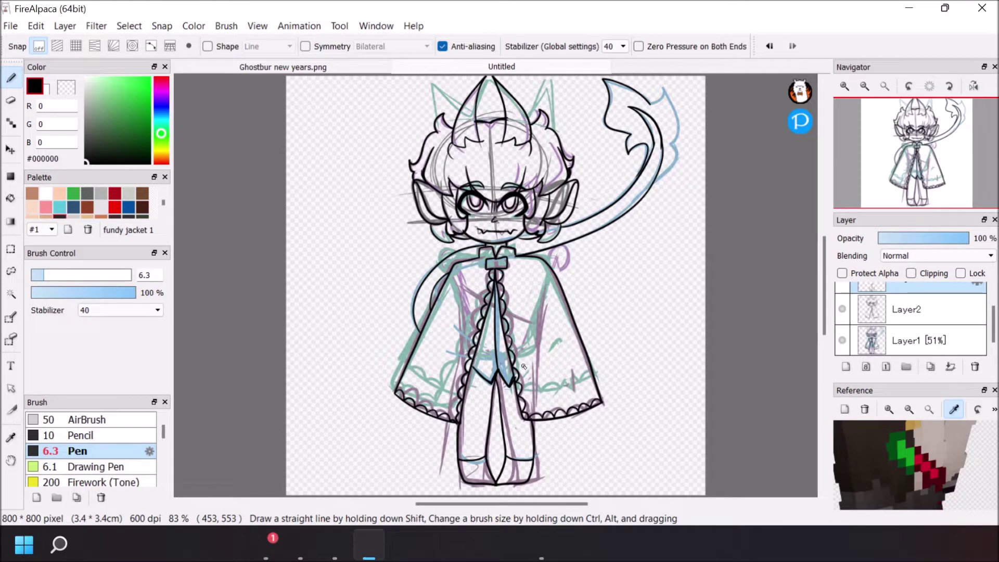
# Ink the outer edge of the tail tip and hide the rough sketch
pyautogui.moveTo(650, 104); pyautogui.dragTo(665, 90)
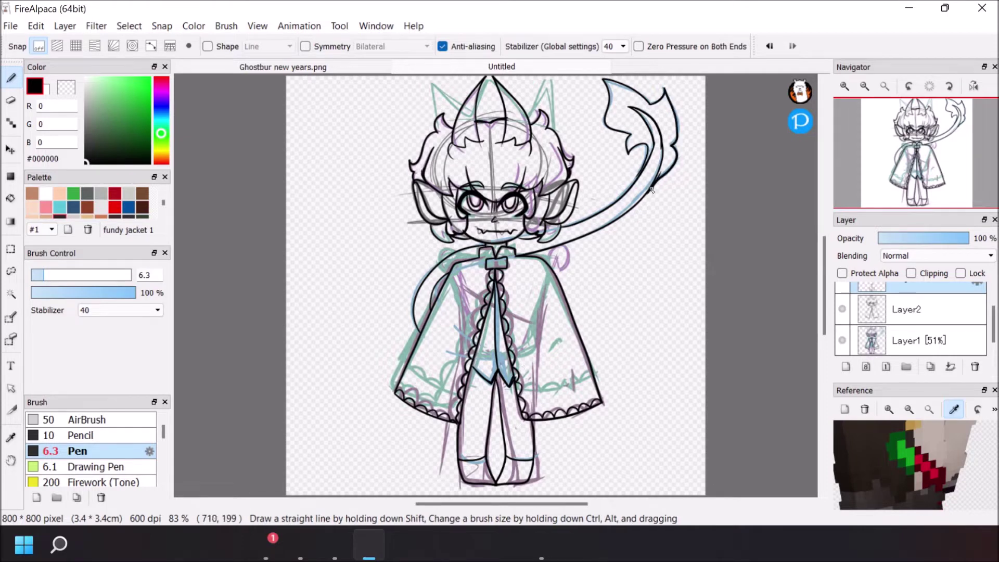
pyautogui.click(842, 341)
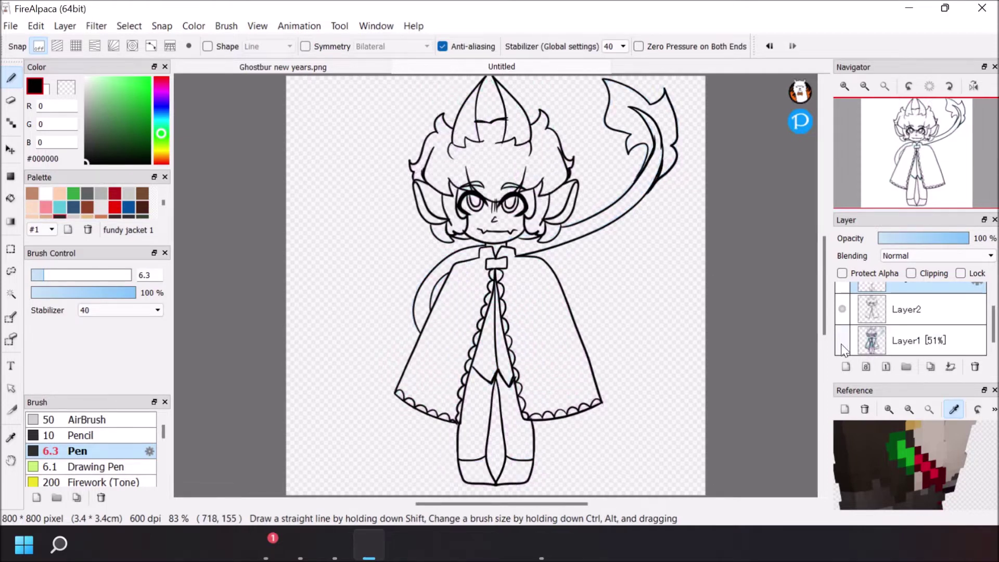
# Merge the tail-and-legs layer into the character line art and add a fresh layer above it
pyautogui.moveTo(994, 324); pyautogui.dragTo(993, 312)
pyautogui.click(842, 298)
pyautogui.click(843, 299)
pyautogui.click(951, 367)
pyautogui.click(847, 367)
# Draw a slim crescent outline in dark purple #260249 across the front of the cape
pyautogui.click(897, 440)
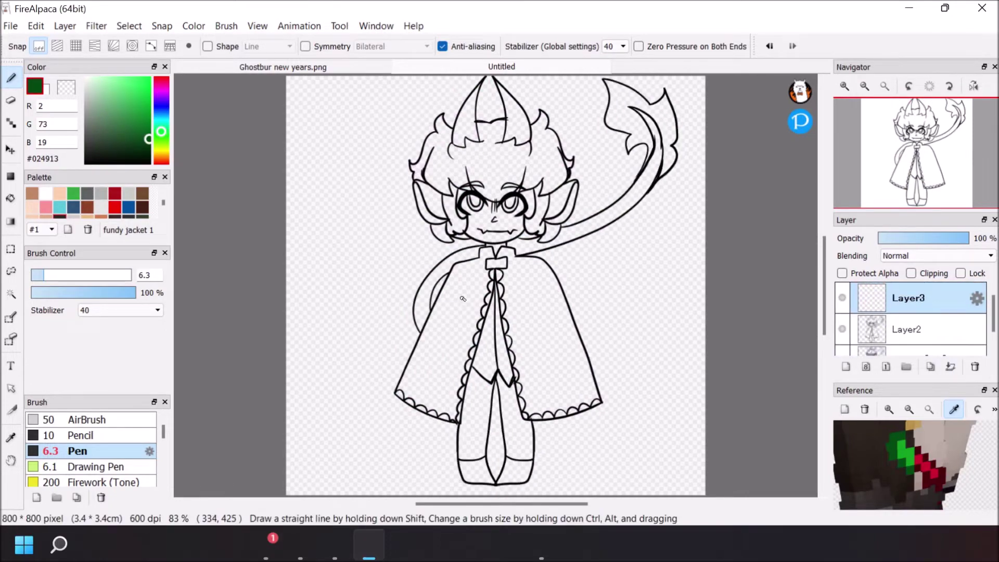
pyautogui.click(769, 47)
pyautogui.click(770, 46)
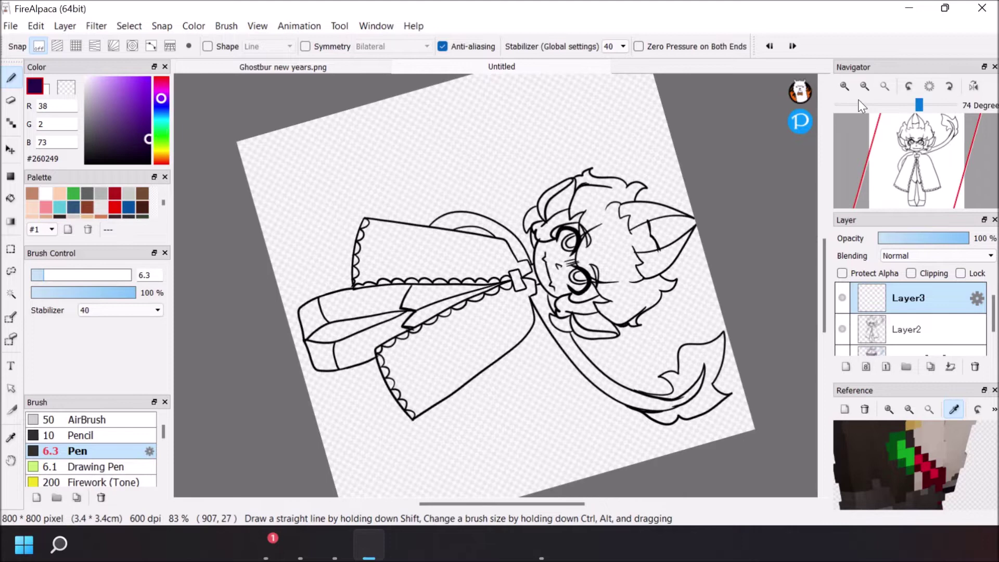
pyautogui.moveTo(456, 354); pyautogui.dragTo(470, 253)
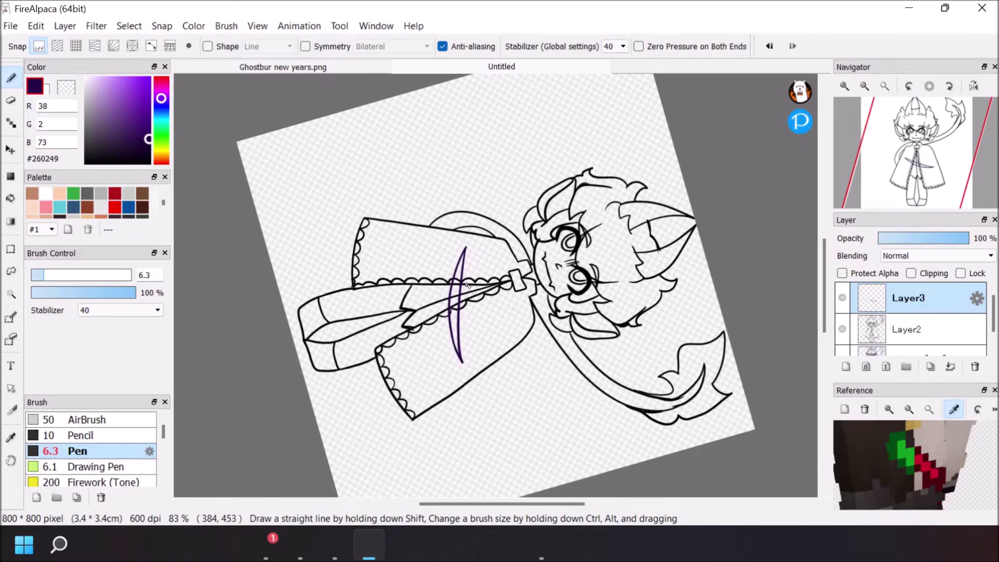
# Transform the crescent outline so it slants more steeply across the cape's front
pyautogui.click(129, 26)
pyautogui.click(151, 166)
pyautogui.moveTo(481, 206); pyautogui.dragTo(501, 215)
pyautogui.moveTo(468, 270)
pyautogui.mouseDown()
pyautogui.moveTo(474, 257)
pyautogui.moveTo(474, 266)
pyautogui.mouseUp()
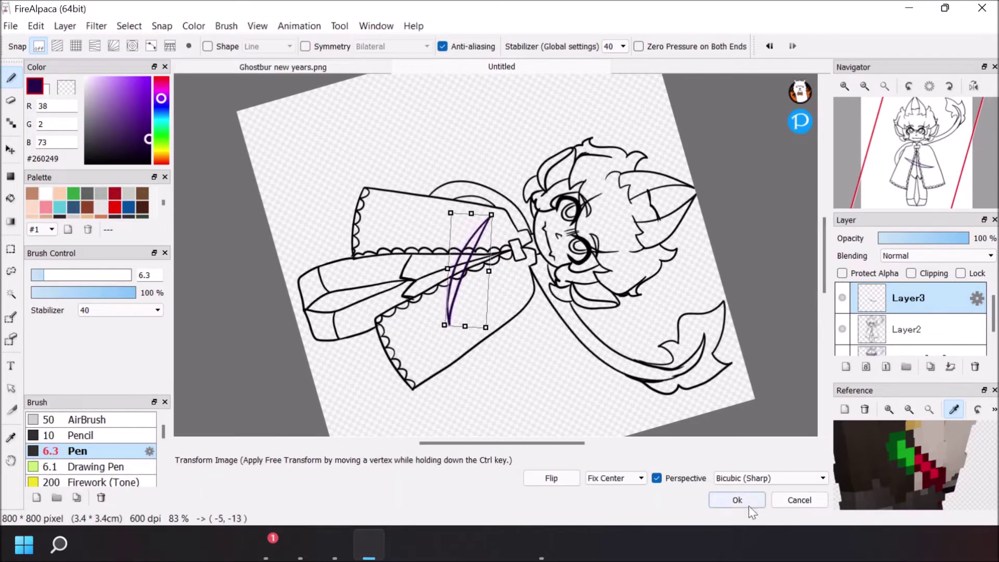
pyautogui.click(737, 500)
# On a new clipped layer, recolour the crescent's upper half dark green #024913 with the Pen at size 25
pyautogui.click(846, 367)
pyautogui.click(912, 273)
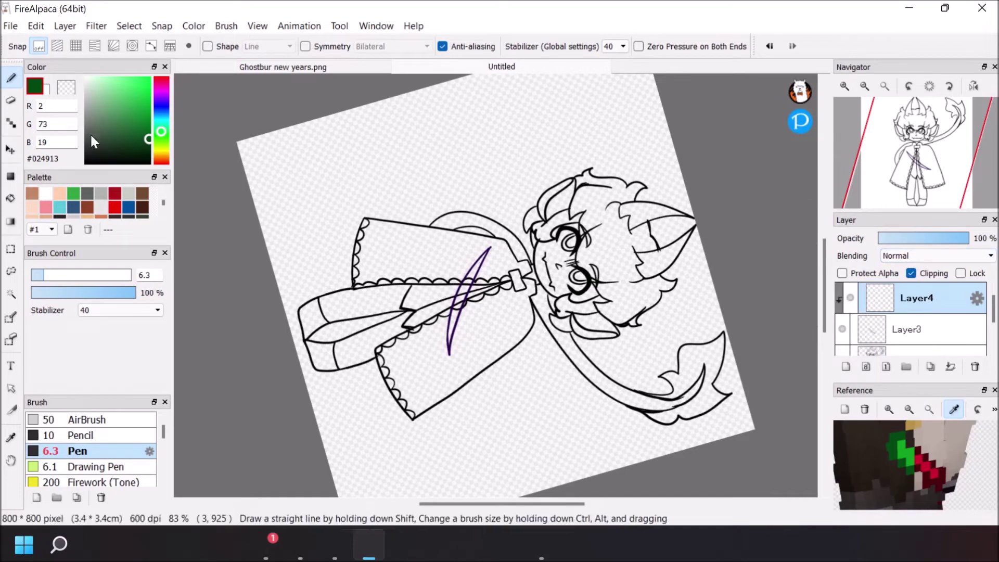
pyautogui.click(83, 275)
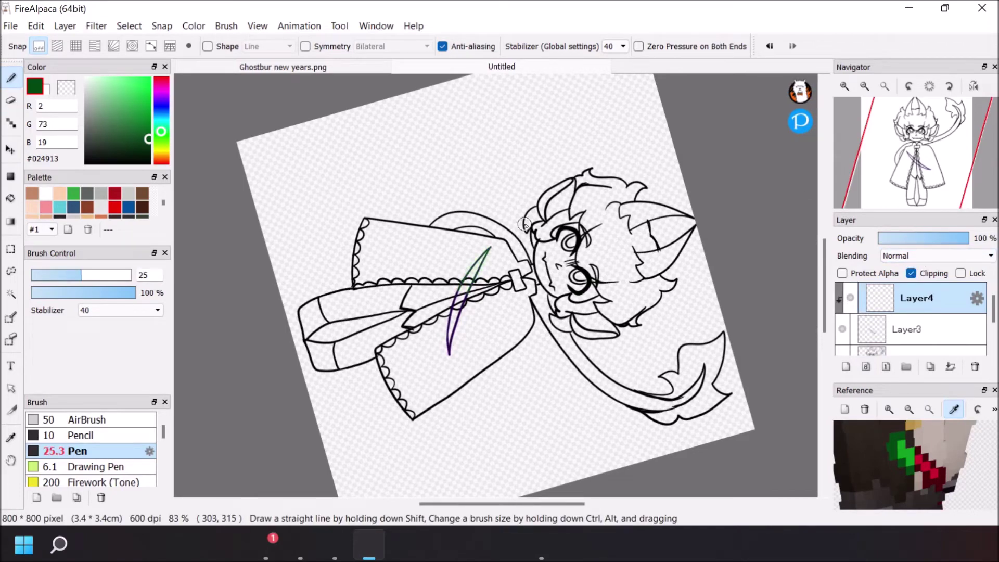
# Recolour the crescent's lower half dark red #49020D and refine the boundary with the sampled dark green
pyautogui.click(162, 79)
pyautogui.press('Left')
pyautogui.press('Left')
pyautogui.press('Left')
pyautogui.press('Left')
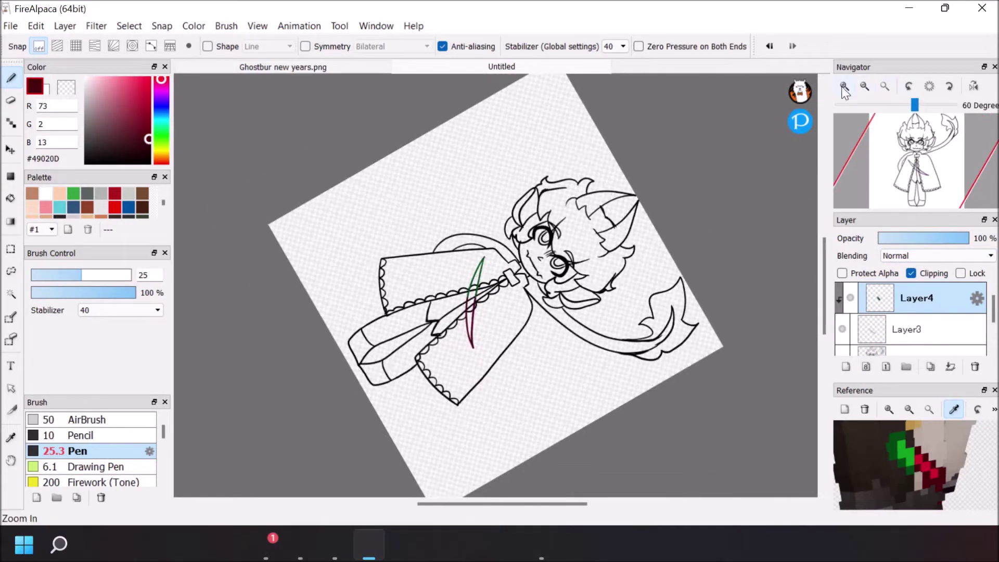
pyautogui.click(844, 87)
pyautogui.click(845, 86)
pyautogui.click(899, 435)
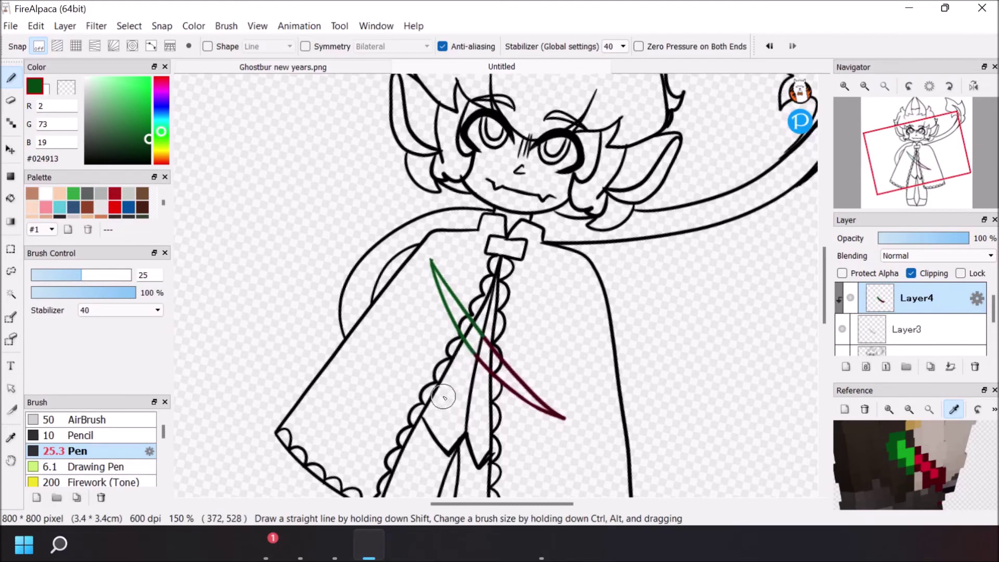
# Add a clipped layer directly above the crescent outline layer and ready the Drawing Pen with the reference's green #0F9E1F
pyautogui.click(908, 330)
pyautogui.click(847, 367)
pyautogui.click(907, 454)
pyautogui.click(96, 467)
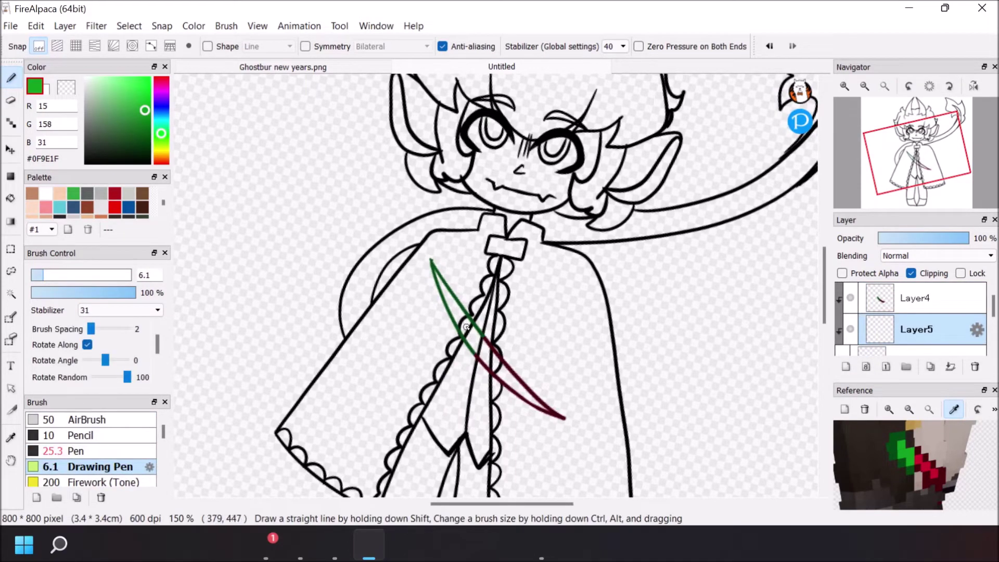
pyautogui.click(923, 276)
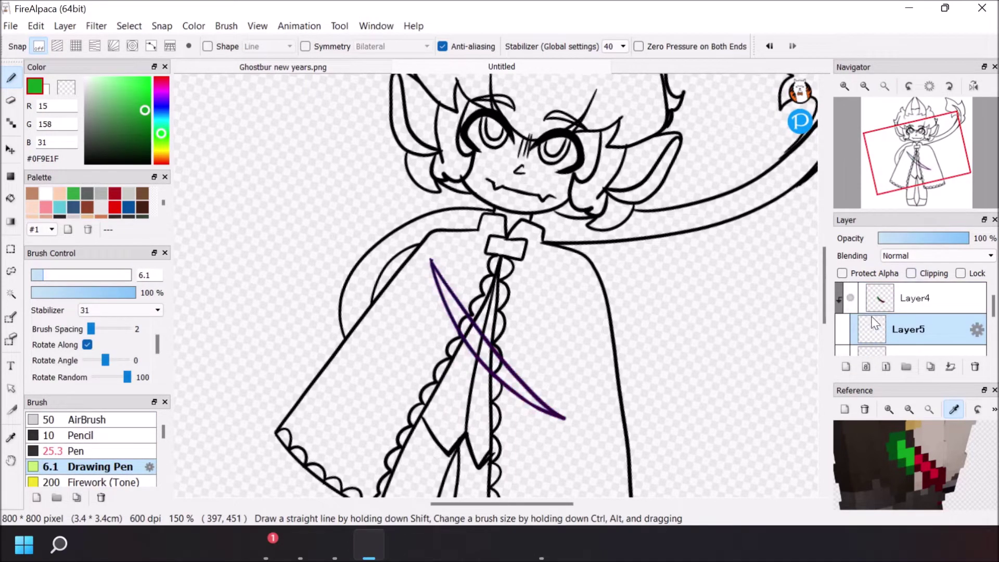
pyautogui.click(843, 333)
pyautogui.click(912, 276)
# On a new layer beneath the outline, fill the crescent's upper half green #0F9E1F and its lower half red #CD0F2B
pyautogui.moveTo(993, 307); pyautogui.dragTo(994, 320)
pyautogui.click(920, 343)
pyautogui.click(846, 367)
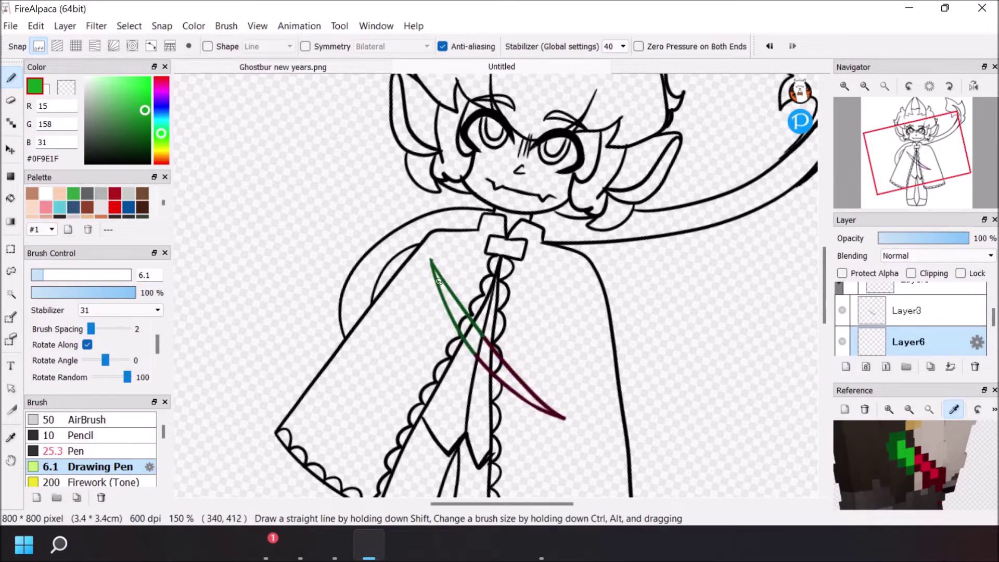
pyautogui.click(929, 465)
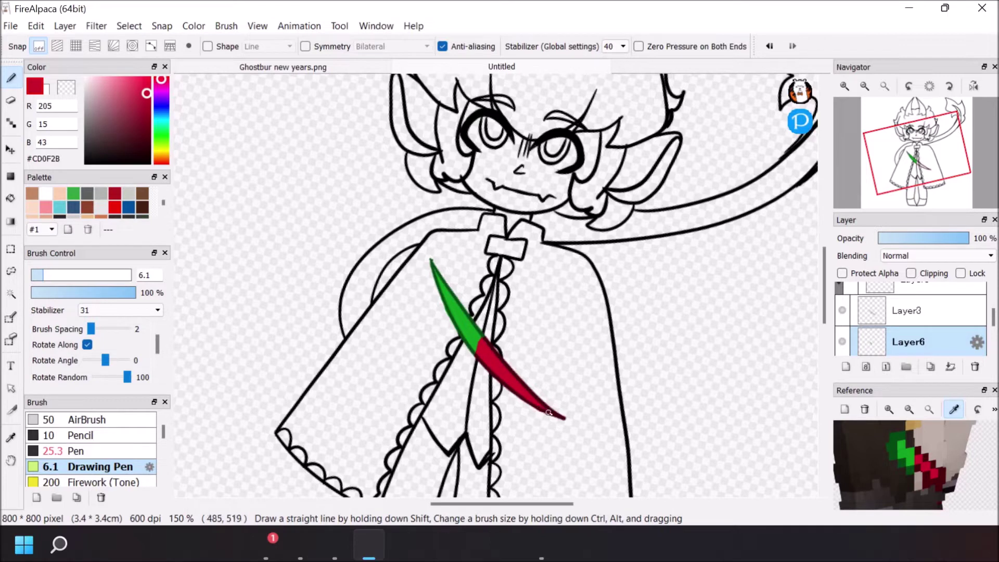
pyautogui.keyDown('alt'); pyautogui.click(481, 337); pyautogui.keyUp('alt')
pyautogui.press('e')
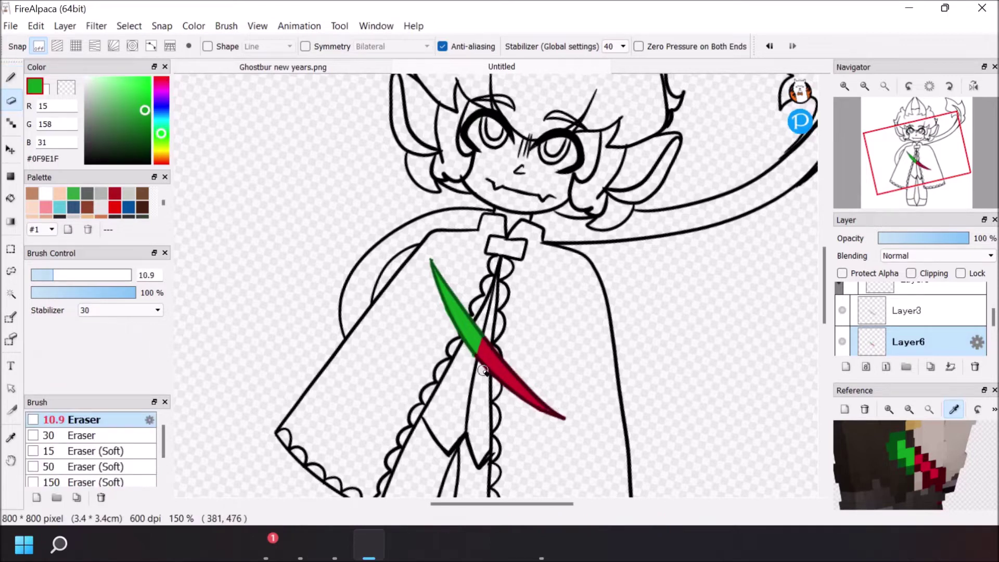
# Merge the empty clipped layer into the crescent outline layer and undo the extra merge into the fill layer
pyautogui.scroll(2, 968, 320)
pyautogui.click(945, 301)
pyautogui.click(897, 331)
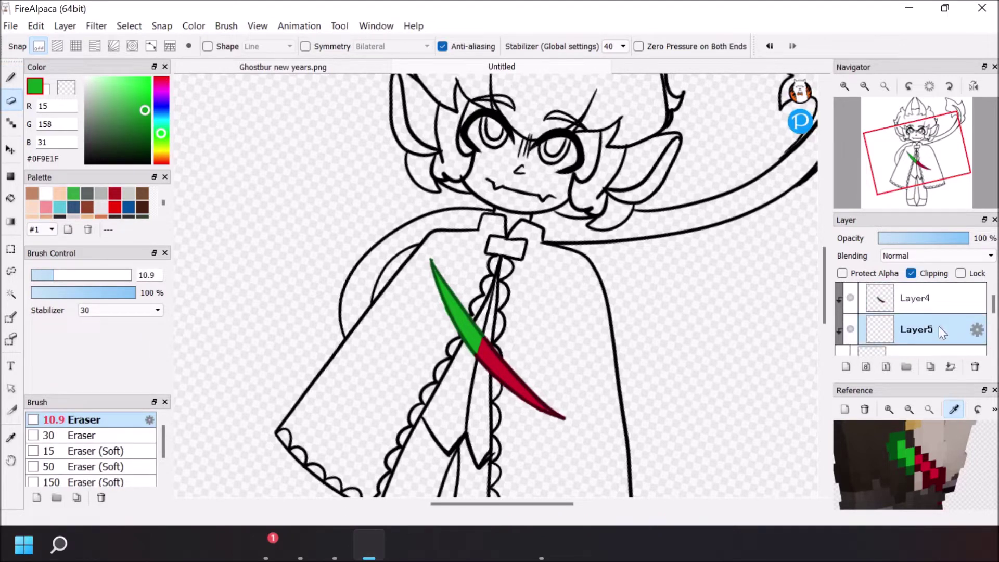
pyautogui.doubleClick(952, 366)
pyautogui.click(851, 299)
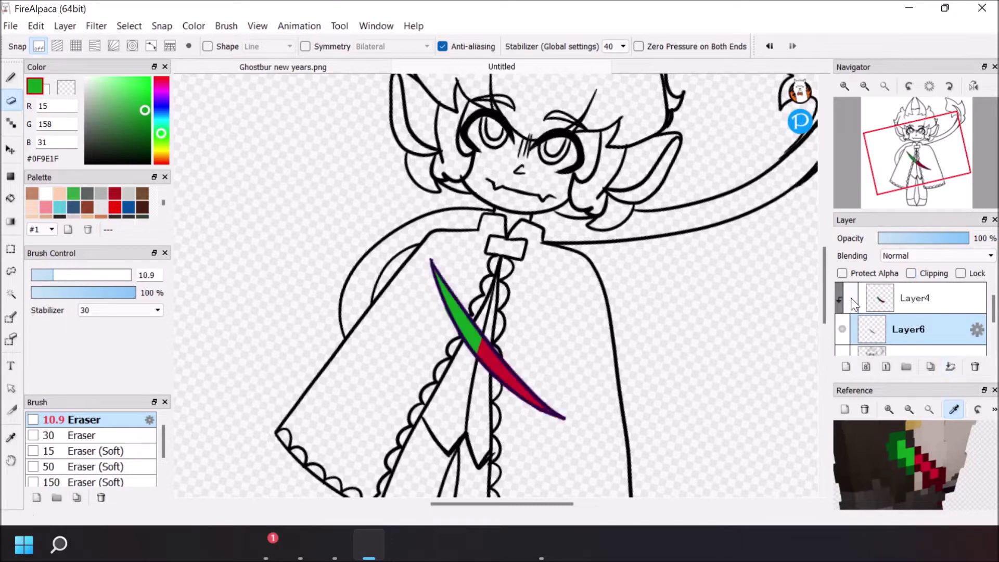
pyautogui.hotkey('ctrl', 'z')
pyautogui.hotkey('ctrl', 'z')
pyautogui.hotkey('ctrl', 'z')
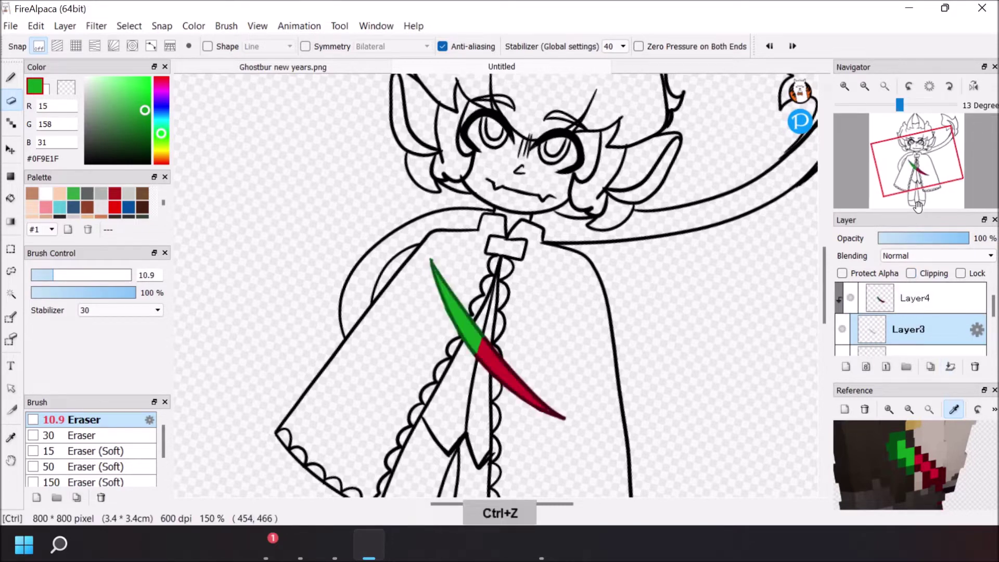
# Hide the crescent's outline and fill layers
pyautogui.click(949, 293)
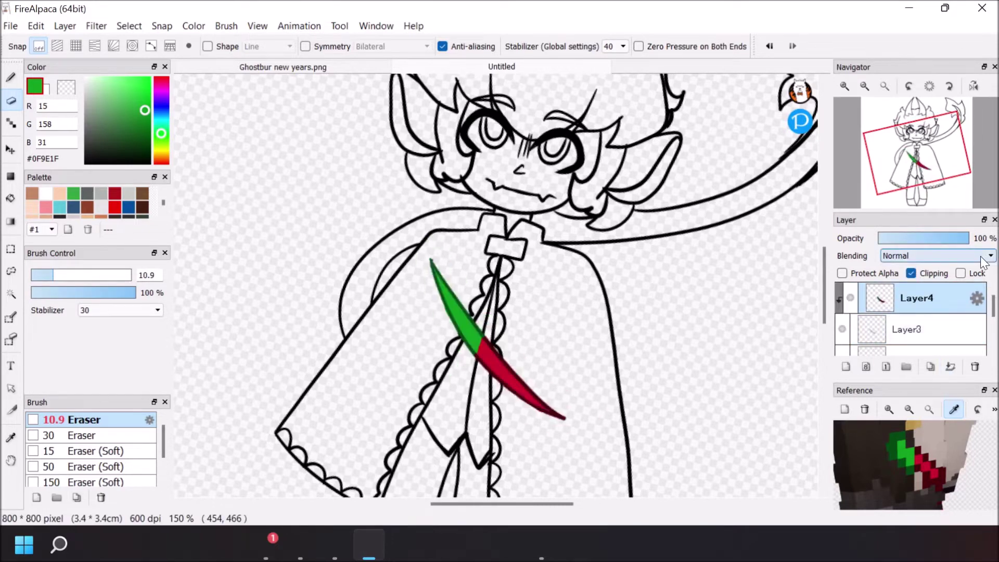
pyautogui.moveTo(994, 308); pyautogui.dragTo(995, 335)
pyautogui.click(842, 298)
pyautogui.click(842, 329)
pyautogui.click(842, 332)
# On a new layer beneath the line art, fill the collar clasp with the reference's gold #BE9D5C using the Drawing Pen
pyautogui.click(909, 347)
pyautogui.click(847, 367)
pyautogui.click(952, 411)
pyautogui.moveTo(910, 438); pyautogui.dragTo(908, 464)
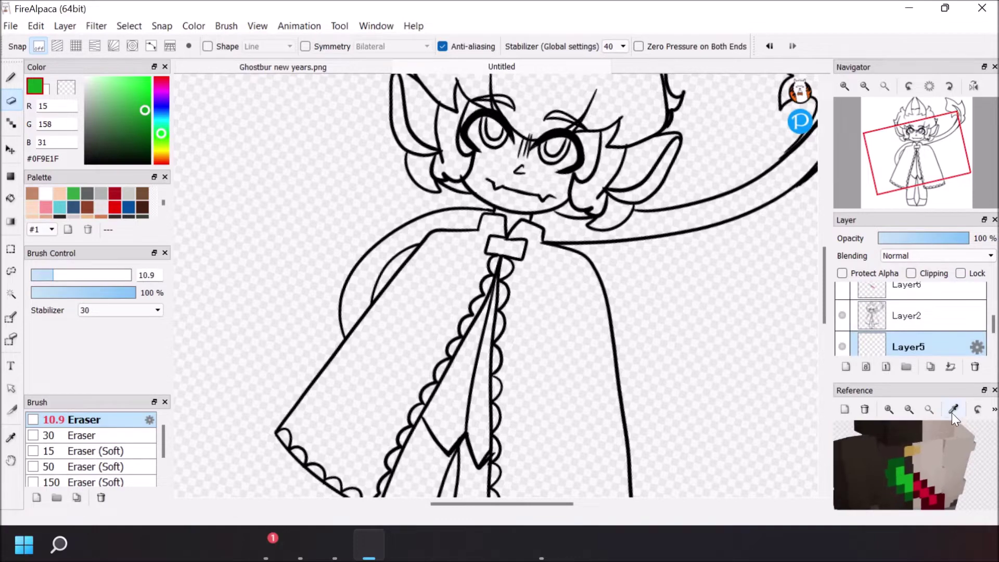
pyautogui.click(953, 412)
pyautogui.click(913, 451)
pyautogui.click(845, 86)
pyautogui.click(11, 78)
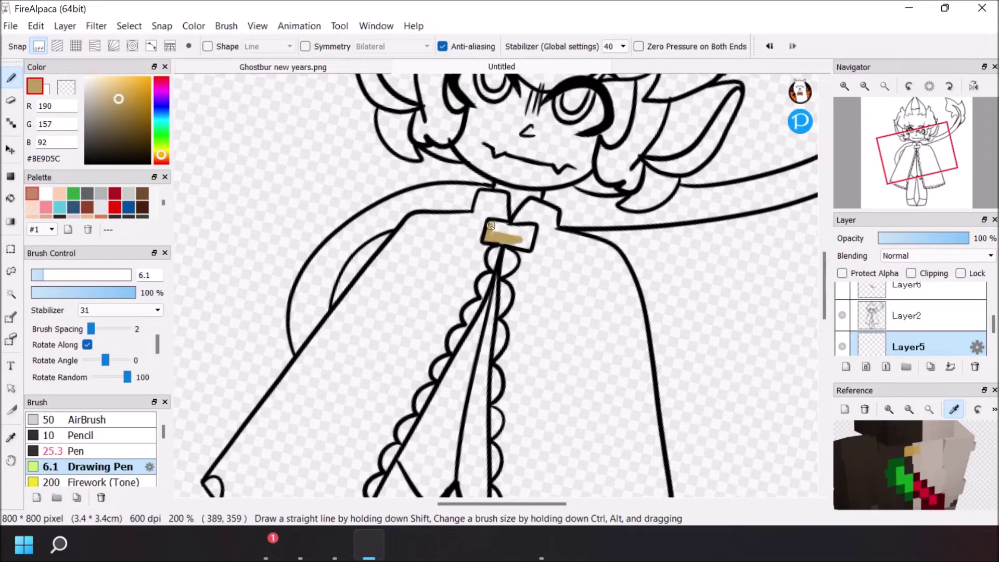
pyautogui.hotkey('alt', 'Tab')
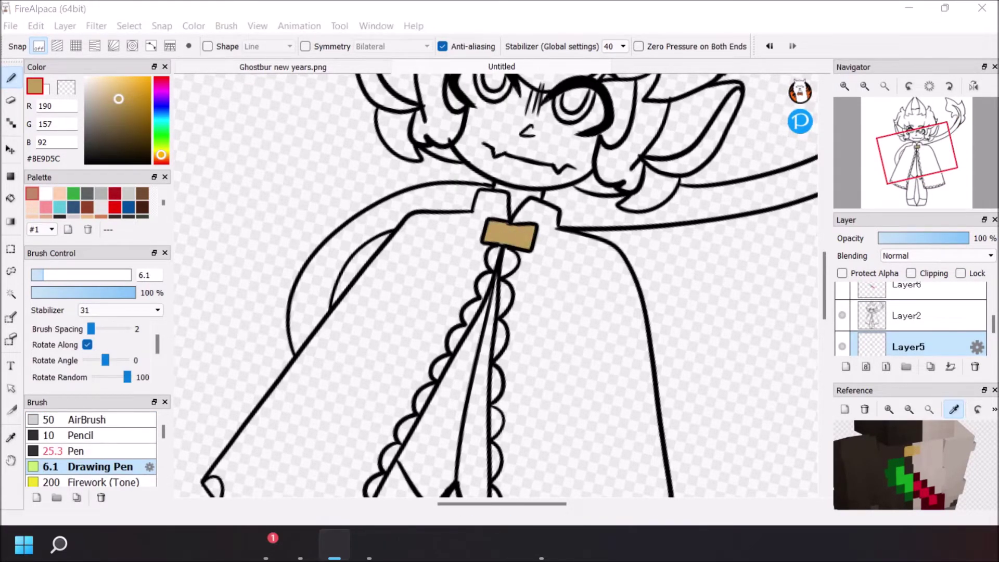
pyautogui.hotkey('alt', 'Tab')
# Shade the gold clasp on a new clipped Multiply layer and soften the shading with the Blur brush at size 80
pyautogui.click(847, 367)
pyautogui.click(912, 273)
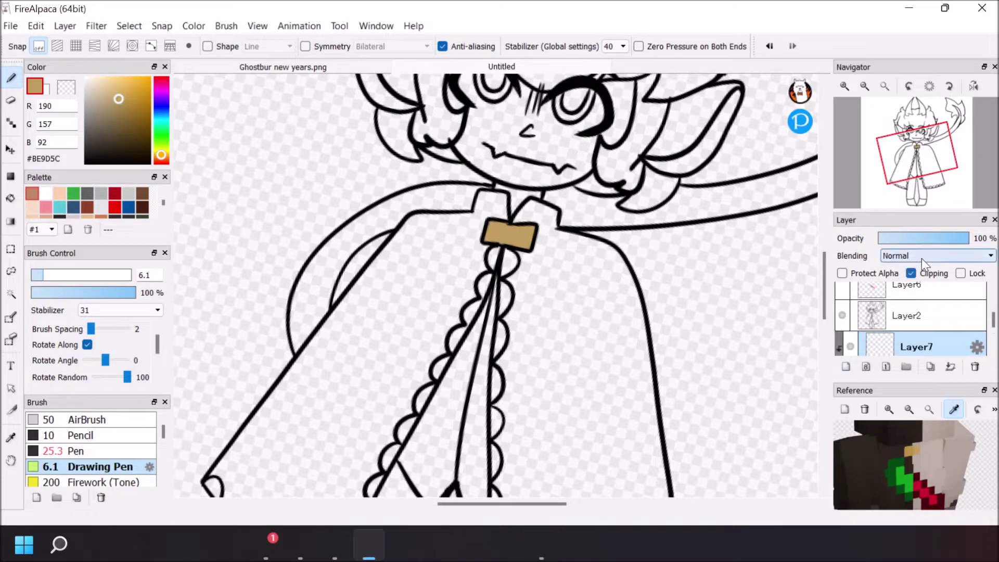
pyautogui.click(923, 256)
pyautogui.click(918, 279)
pyautogui.click(112, 482)
pyautogui.click(123, 466)
pyautogui.scroll(-1, 131, 471)
pyautogui.click(130, 482)
pyautogui.moveTo(513, 238)
pyautogui.mouseDown()
pyautogui.moveTo(544, 272)
pyautogui.moveTo(548, 297)
pyautogui.mouseUp()
# Highlight the gold clasp on a new clipped layer set to Add and soften the highlight with the Blur brush
pyautogui.click(846, 367)
pyautogui.click(912, 273)
pyautogui.click(922, 256)
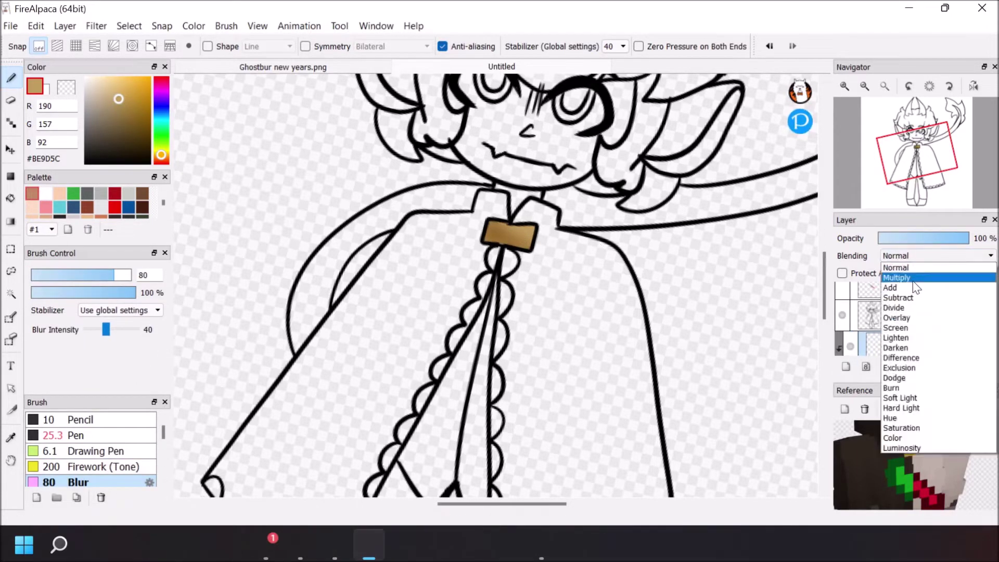
pyautogui.click(915, 290)
pyautogui.click(115, 452)
pyautogui.moveTo(525, 236); pyautogui.dragTo(530, 233)
pyautogui.click(104, 482)
pyautogui.moveTo(520, 279)
pyautogui.mouseDown()
pyautogui.moveTo(526, 252)
pyautogui.moveTo(494, 217)
pyautogui.mouseUp()
# Add a new layer beneath the line art for the face and ready the Drawing Pen with the reference's red #B3180C
pyautogui.click(846, 367)
pyautogui.click(954, 409)
pyautogui.moveTo(944, 427); pyautogui.dragTo(946, 455)
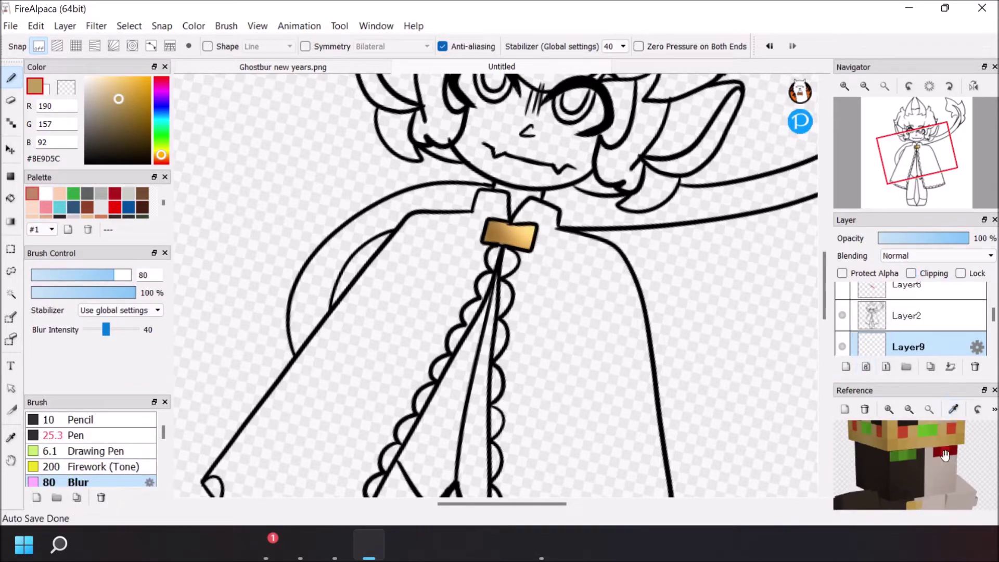
pyautogui.click(953, 451)
pyautogui.click(913, 132)
pyautogui.click(930, 86)
pyautogui.scroll(2, 490, 296)
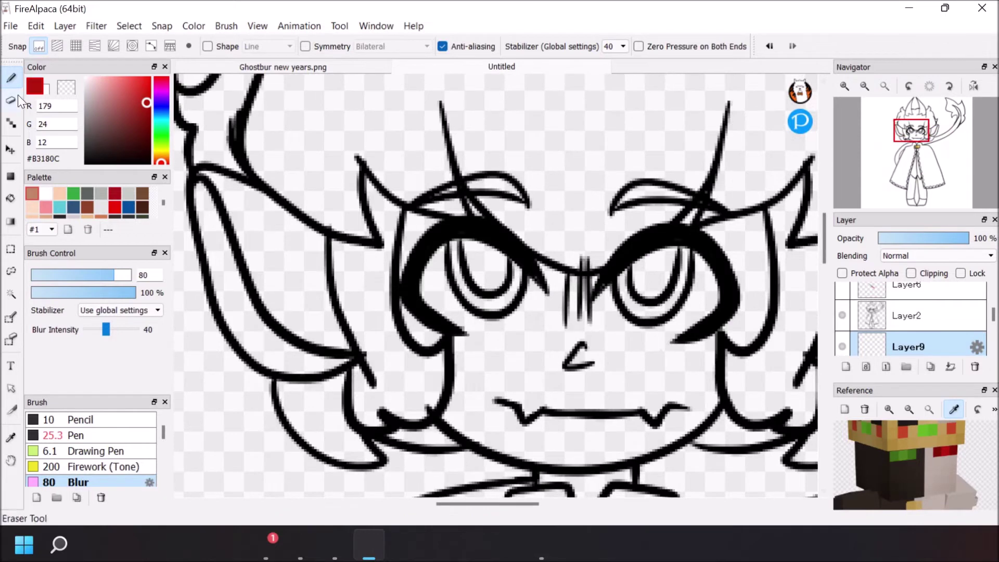
pyautogui.scroll(1, 107, 471)
pyautogui.click(108, 466)
# Try colouring the left iris green #4D811C, the right iris red #B3180C and the eye whites #FFFFFF
pyautogui.moveTo(453, 245)
pyautogui.mouseDown()
pyautogui.moveTo(458, 270)
pyautogui.moveTo(513, 267)
pyautogui.moveTo(494, 286)
pyautogui.mouseUp()
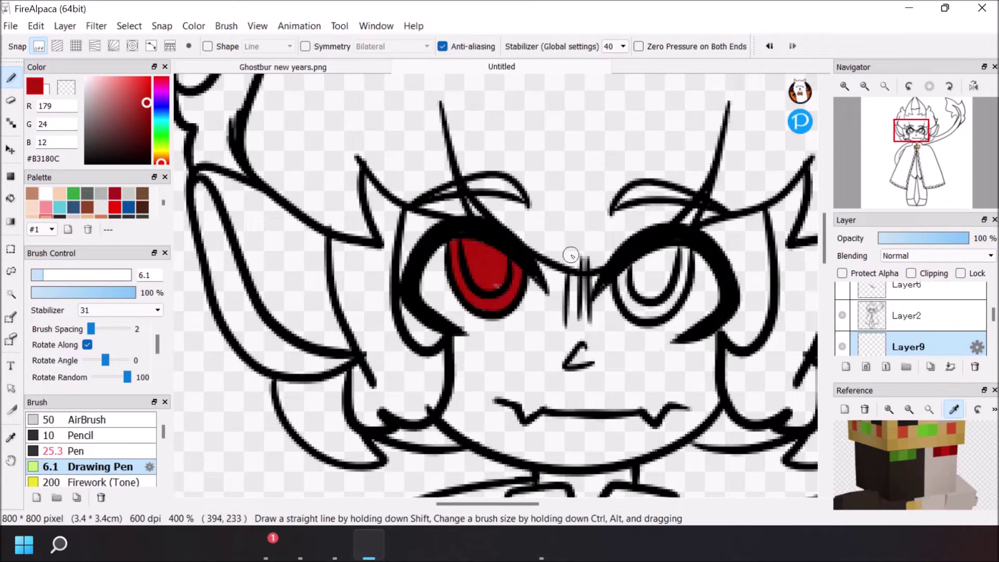
pyautogui.moveTo(449, 231); pyautogui.dragTo(512, 245)
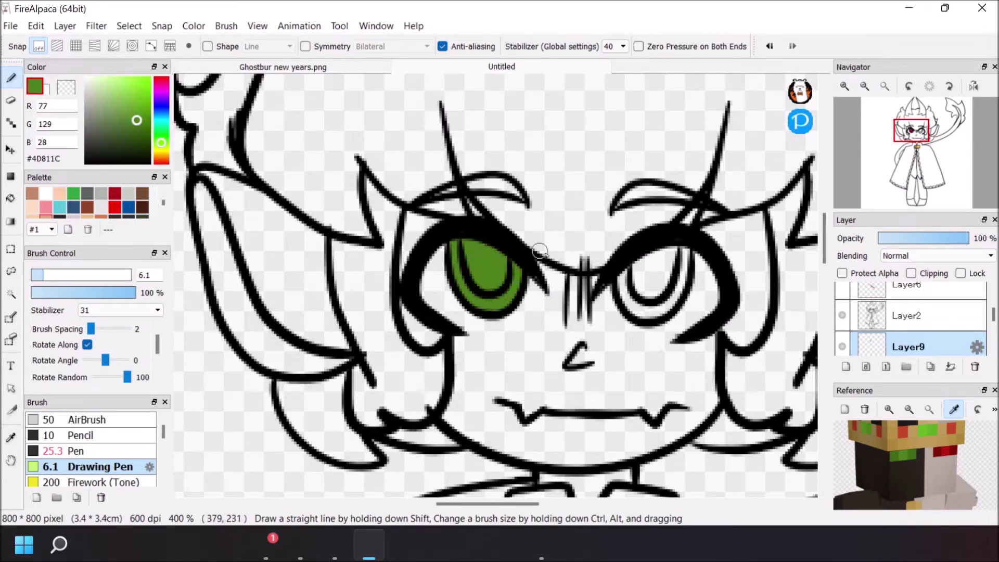
pyautogui.moveTo(627, 261)
pyautogui.mouseDown()
pyautogui.moveTo(651, 281)
pyautogui.moveTo(677, 250)
pyautogui.moveTo(645, 312)
pyautogui.mouseUp()
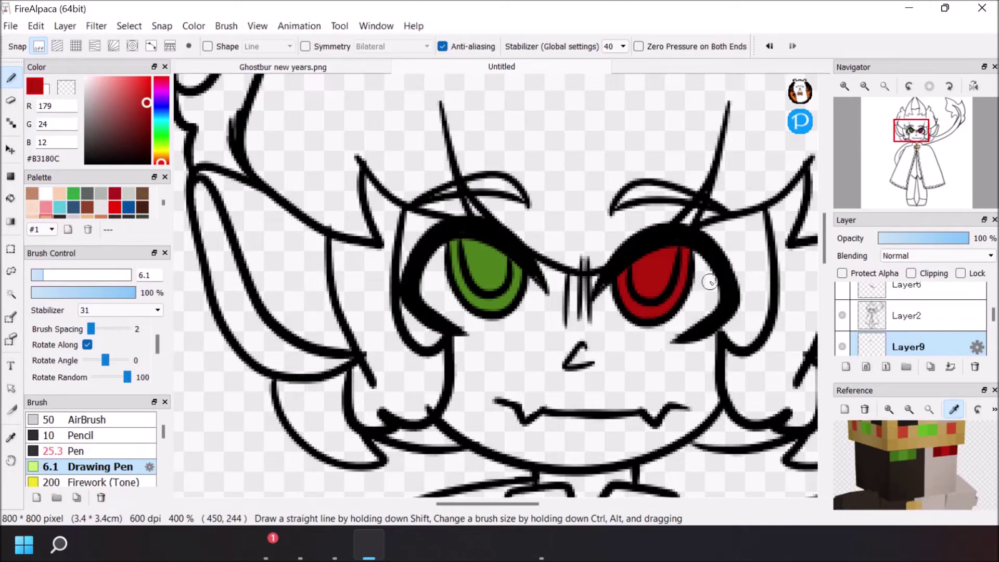
pyautogui.click(88, 79)
pyautogui.moveTo(541, 294)
pyautogui.mouseDown()
pyautogui.moveTo(486, 328)
pyautogui.moveTo(412, 275)
pyautogui.moveTo(450, 306)
pyautogui.mouseUp()
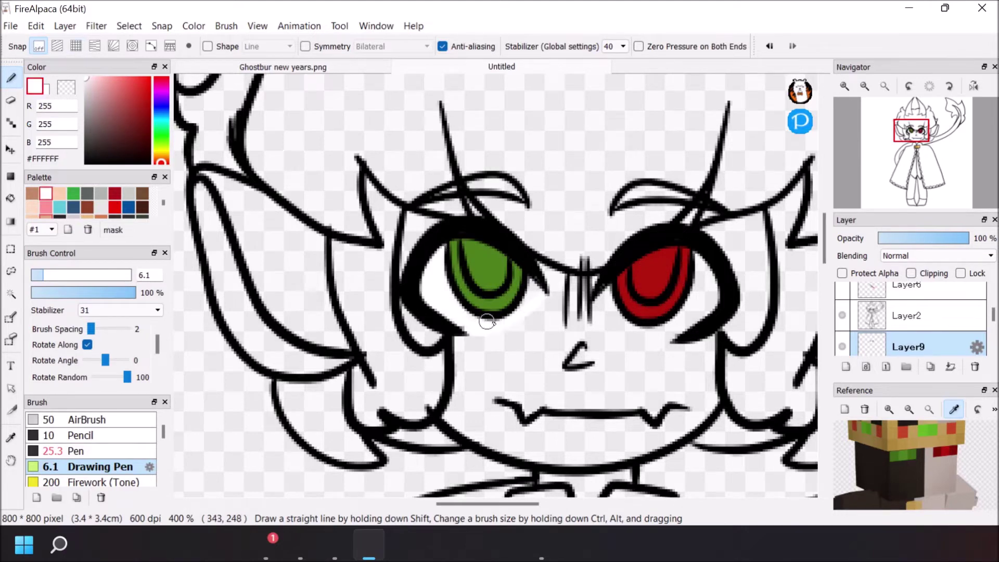
pyautogui.moveTo(604, 294)
pyautogui.mouseDown()
pyautogui.moveTo(627, 318)
pyautogui.moveTo(715, 296)
pyautogui.mouseUp()
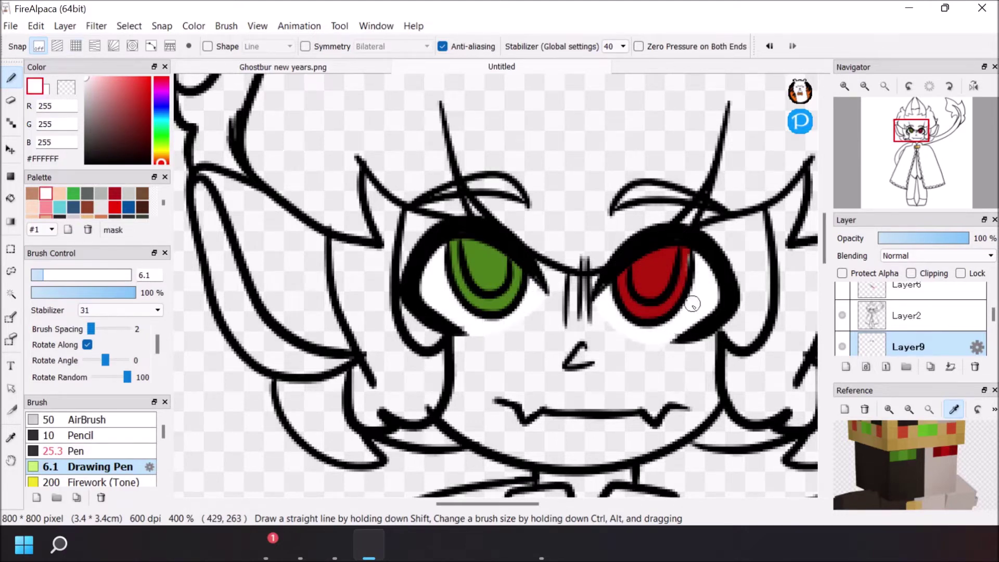
# Undo all the colouring in both eyes
pyautogui.rightClick(670, 263)
pyautogui.click(770, 46)
pyautogui.click(769, 45)
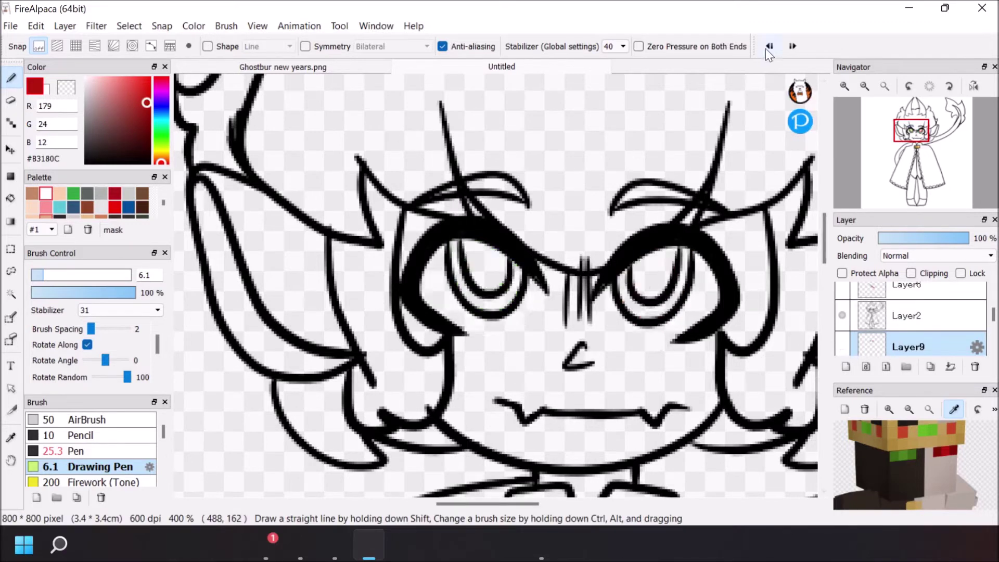
pyautogui.click(771, 47)
pyautogui.click(772, 47)
# Paint the left half of the face dark brown #271F19 with an uneven edge down the middle
pyautogui.keyDown('alt'); pyautogui.click(727, 403); pyautogui.keyUp('alt')
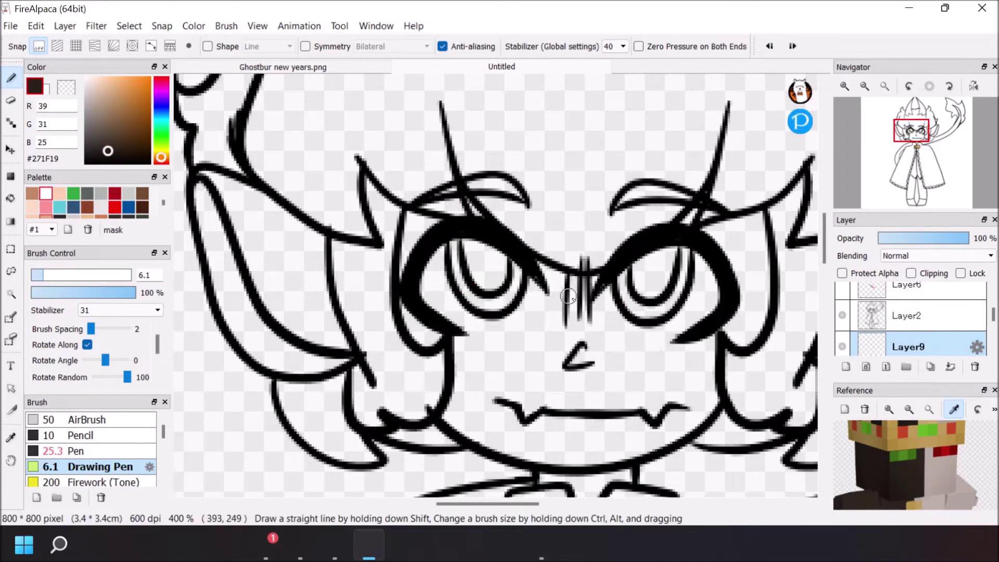
pyautogui.moveTo(565, 268)
pyautogui.mouseDown()
pyautogui.moveTo(588, 333)
pyautogui.moveTo(560, 375)
pyautogui.moveTo(580, 458)
pyautogui.moveTo(495, 446)
pyautogui.moveTo(404, 318)
pyautogui.moveTo(407, 235)
pyautogui.moveTo(539, 210)
pyautogui.moveTo(521, 317)
pyautogui.moveTo(430, 252)
pyautogui.moveTo(504, 257)
pyautogui.moveTo(485, 326)
pyautogui.moveTo(559, 365)
pyautogui.moveTo(571, 301)
pyautogui.mouseUp()
pyautogui.moveTo(490, 223)
pyautogui.mouseDown()
pyautogui.moveTo(570, 388)
pyautogui.moveTo(458, 380)
pyautogui.moveTo(552, 417)
pyautogui.moveTo(520, 460)
pyautogui.mouseUp()
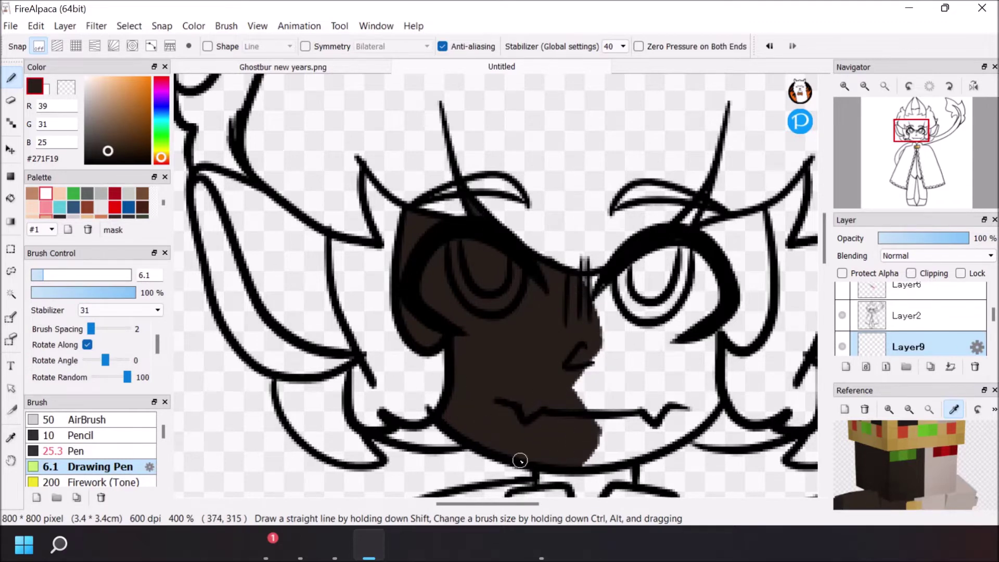
# Recolour the face's dark half to #302C29 on a new clipped layer at brush size 43, and merge it down
pyautogui.click(94, 148)
pyautogui.moveTo(444, 285); pyautogui.dragTo(486, 367)
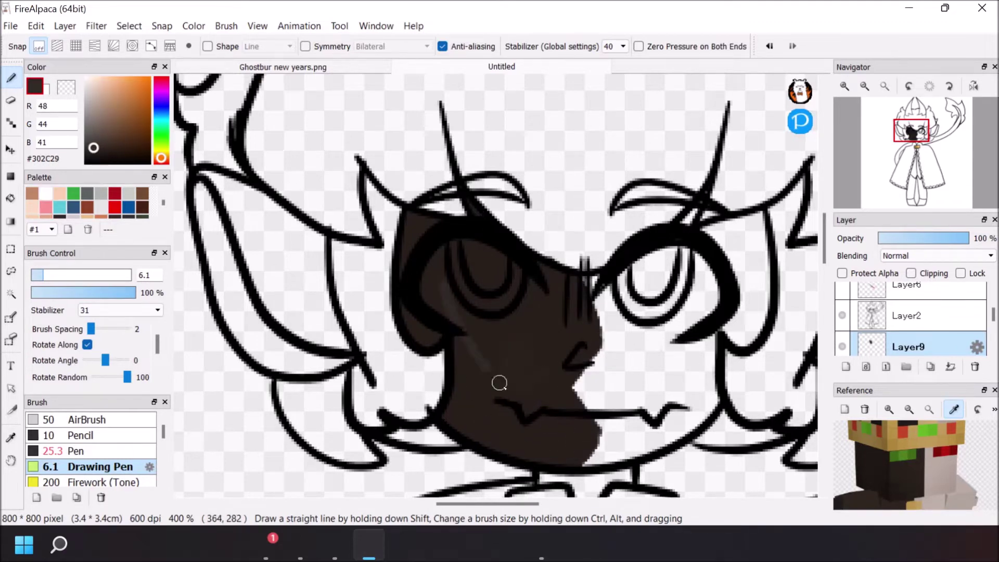
pyautogui.click(847, 366)
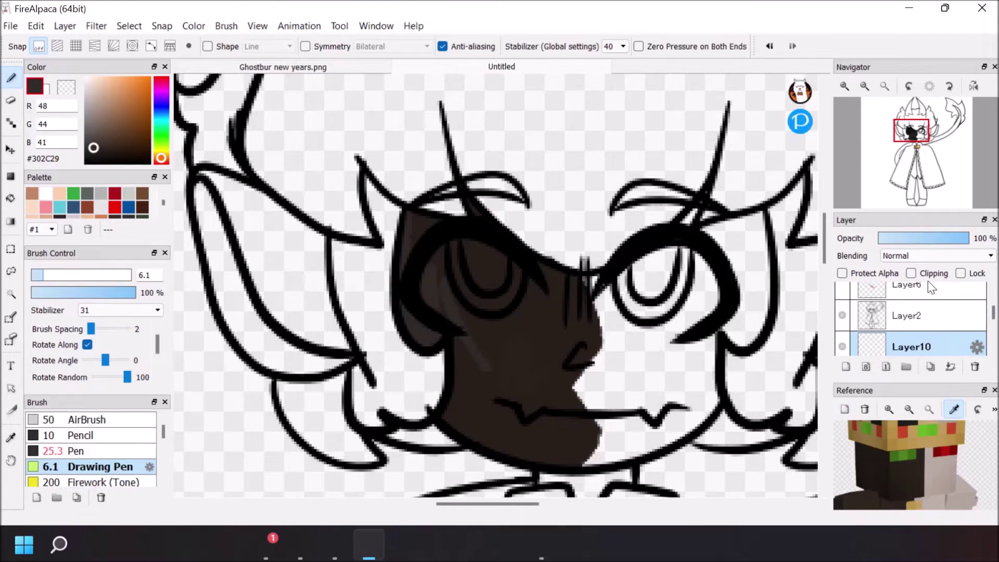
pyautogui.click(911, 274)
pyautogui.click(99, 275)
pyautogui.moveTo(461, 193)
pyautogui.mouseDown()
pyautogui.moveTo(569, 239)
pyautogui.moveTo(579, 470)
pyautogui.mouseUp()
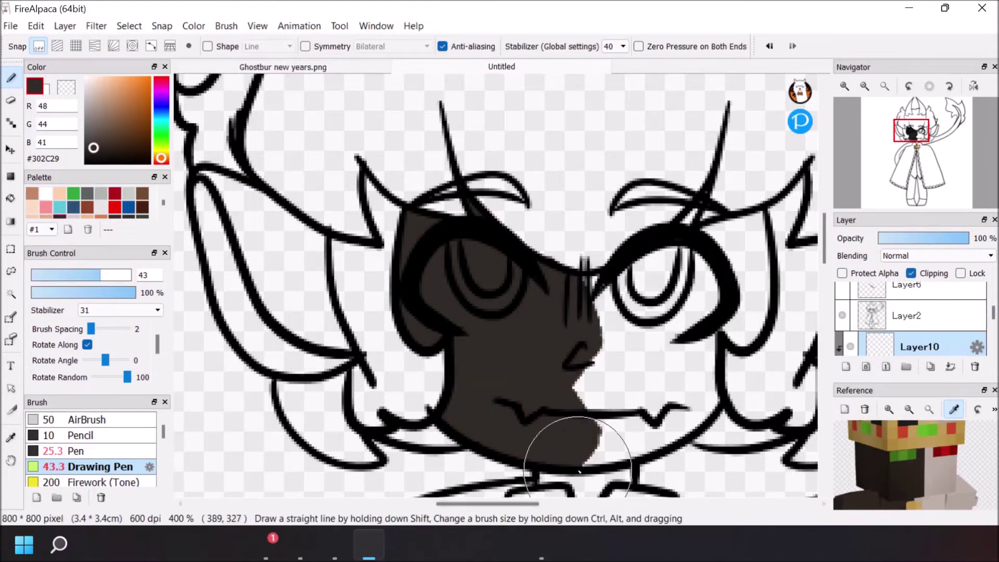
pyautogui.click(953, 368)
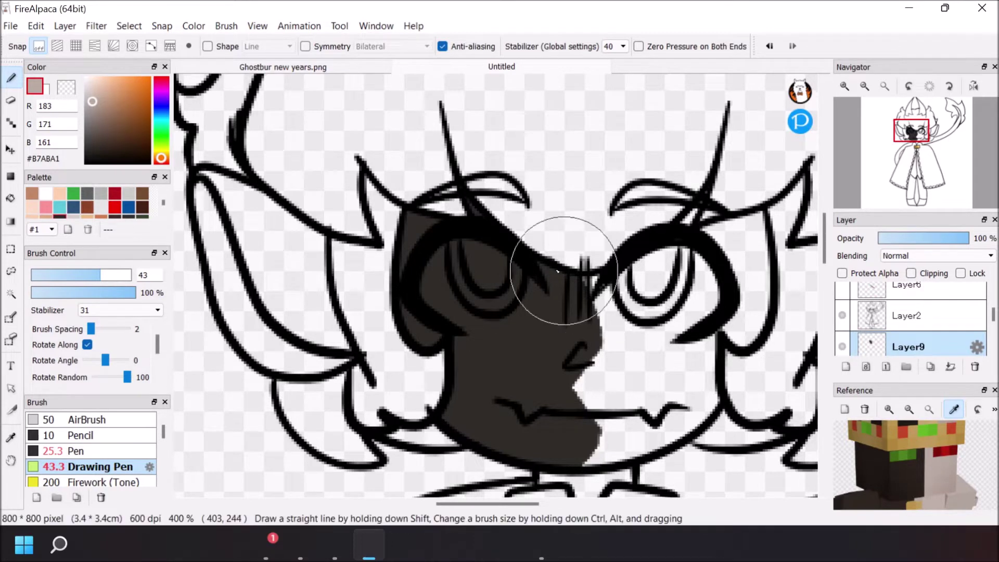
# Paint the right half of the face light taupe #B7ABA1 with the Drawing Pen at size 11.9
pyautogui.click(55, 279)
pyautogui.moveTo(584, 279)
pyautogui.mouseDown()
pyautogui.moveTo(597, 311)
pyautogui.moveTo(582, 376)
pyautogui.moveTo(598, 419)
pyautogui.moveTo(590, 464)
pyautogui.moveTo(618, 282)
pyautogui.mouseUp()
pyautogui.moveTo(619, 365)
pyautogui.mouseDown()
pyautogui.moveTo(665, 418)
pyautogui.moveTo(710, 389)
pyautogui.moveTo(613, 421)
pyautogui.moveTo(723, 360)
pyautogui.mouseUp()
# Try bucket-filling the face with dark brown #2B221D on a new layer, expanding the fill by 1 pixel
pyautogui.click(843, 347)
pyautogui.click(846, 366)
pyautogui.click(926, 463)
pyautogui.click(11, 199)
pyautogui.click(478, 366)
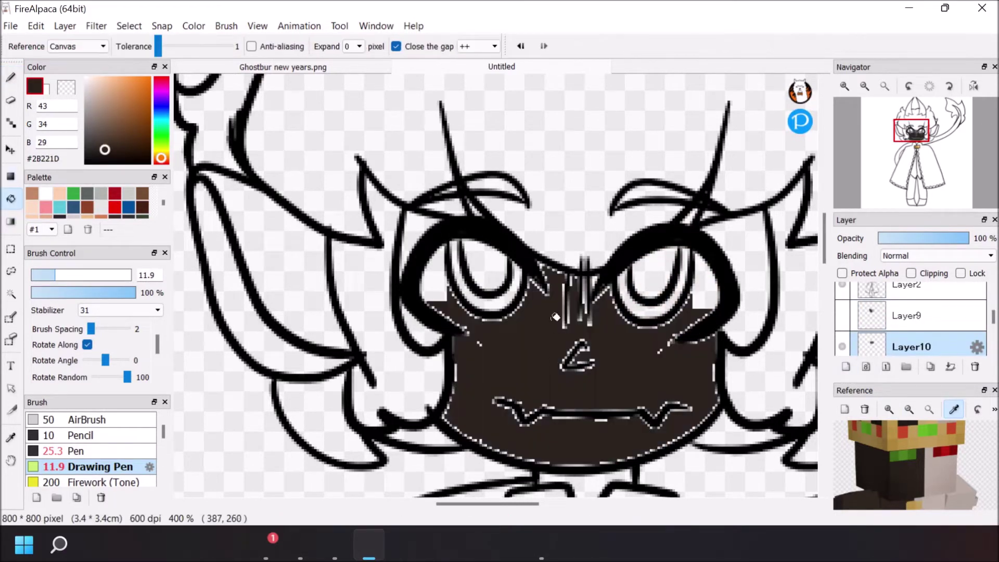
pyautogui.click(359, 69)
pyautogui.click(471, 346)
pyautogui.click(442, 281)
pyautogui.click(485, 275)
pyautogui.click(509, 293)
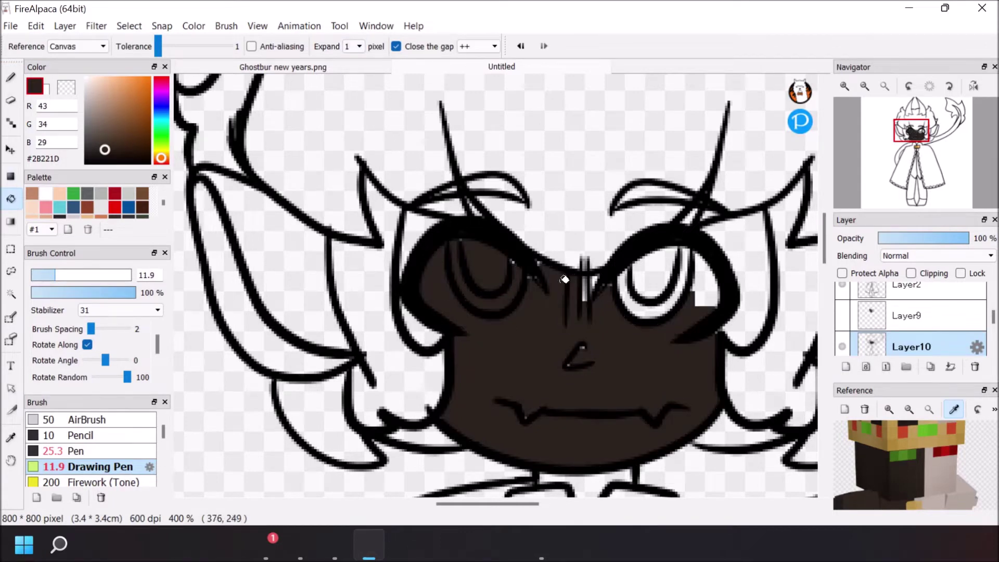
pyautogui.click(422, 237)
# Undo the bucket fills, delete their layer and show the painted face layer again
pyautogui.click(522, 47)
pyautogui.click(522, 47)
pyautogui.click(522, 47)
pyautogui.click(522, 47)
pyautogui.click(522, 47)
pyautogui.click(975, 367)
pyautogui.click(842, 315)
pyautogui.click(905, 317)
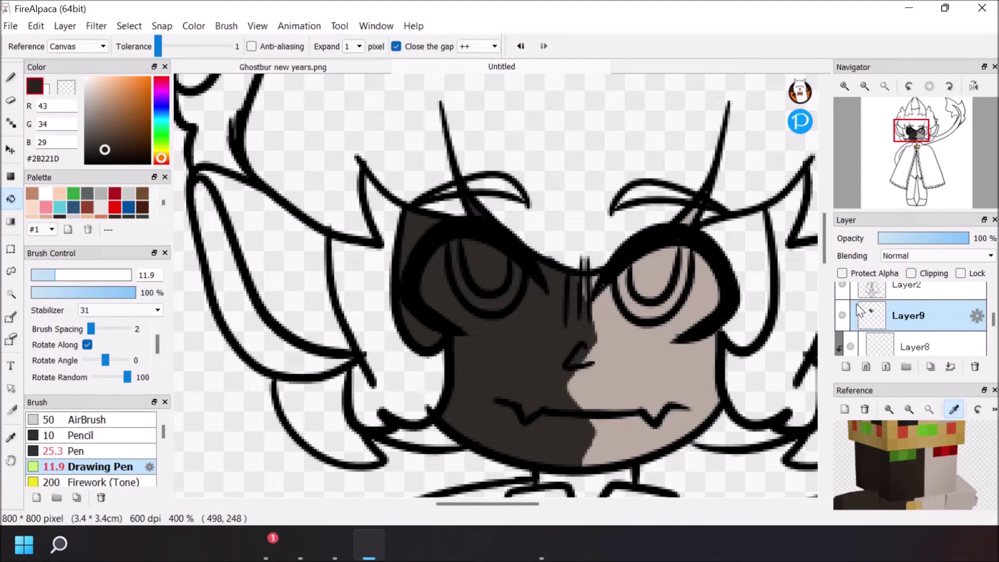
# Repaint the right half of the face in pale #E4DEDA with the Drawing Pen
pyautogui.click(88, 86)
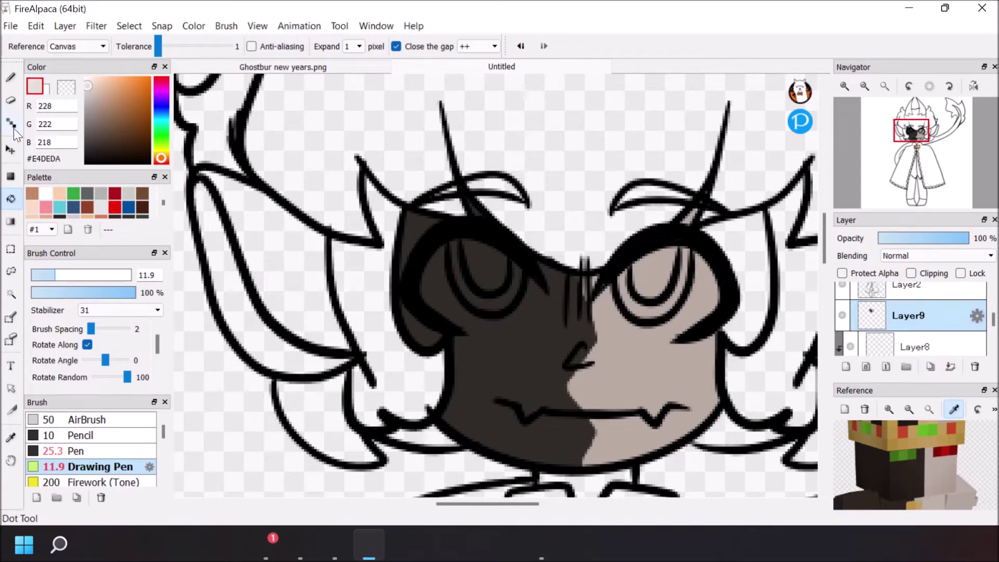
pyautogui.click(10, 77)
pyautogui.moveTo(584, 280)
pyautogui.mouseDown()
pyautogui.moveTo(599, 344)
pyautogui.moveTo(575, 392)
pyautogui.moveTo(593, 447)
pyautogui.moveTo(711, 404)
pyautogui.moveTo(713, 345)
pyautogui.moveTo(688, 222)
pyautogui.moveTo(621, 315)
pyautogui.moveTo(587, 279)
pyautogui.moveTo(658, 259)
pyautogui.moveTo(700, 384)
pyautogui.moveTo(693, 373)
pyautogui.moveTo(622, 389)
pyautogui.moveTo(599, 458)
pyautogui.mouseUp()
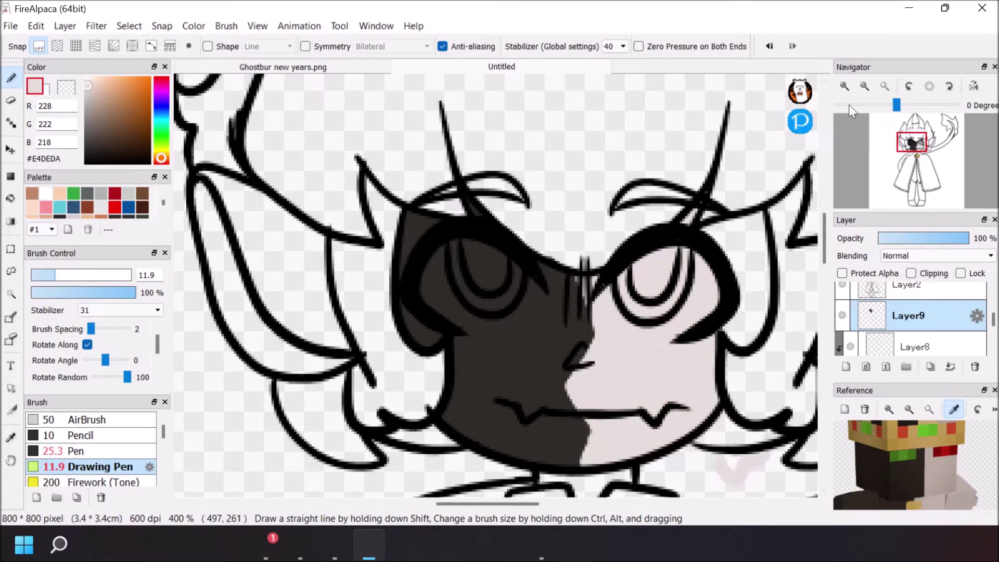
# On a new clipped Multiply layer, shade the cheeks, mouth area and jaw on both face halves with colours sampled from each half
pyautogui.click(932, 256)
pyautogui.click(914, 278)
pyautogui.rightClick(495, 355)
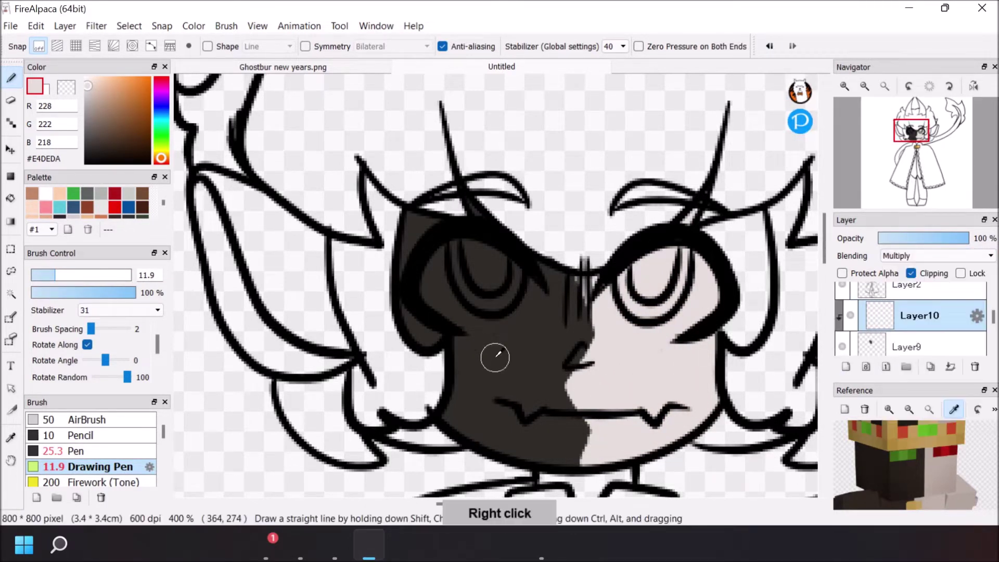
pyautogui.moveTo(448, 343)
pyautogui.mouseDown()
pyautogui.moveTo(522, 370)
pyautogui.moveTo(543, 405)
pyautogui.moveTo(566, 404)
pyautogui.moveTo(572, 426)
pyautogui.moveTo(572, 401)
pyautogui.moveTo(557, 402)
pyautogui.moveTo(595, 395)
pyautogui.mouseUp()
pyautogui.rightClick(595, 395)
pyautogui.moveTo(625, 357); pyautogui.dragTo(676, 359)
pyautogui.moveTo(692, 354)
pyautogui.mouseDown()
pyautogui.moveTo(707, 363)
pyautogui.moveTo(654, 442)
pyautogui.mouseUp()
pyautogui.rightClick(459, 411)
pyautogui.moveTo(458, 413); pyautogui.dragTo(507, 448)
# On the face base layer, paint the neck dark #302C29 under the dark half and pale #E3DDD9 under the light half
pyautogui.moveTo(824, 238); pyautogui.dragTo(824, 252)
pyautogui.click(908, 346)
pyautogui.rightClick(579, 341)
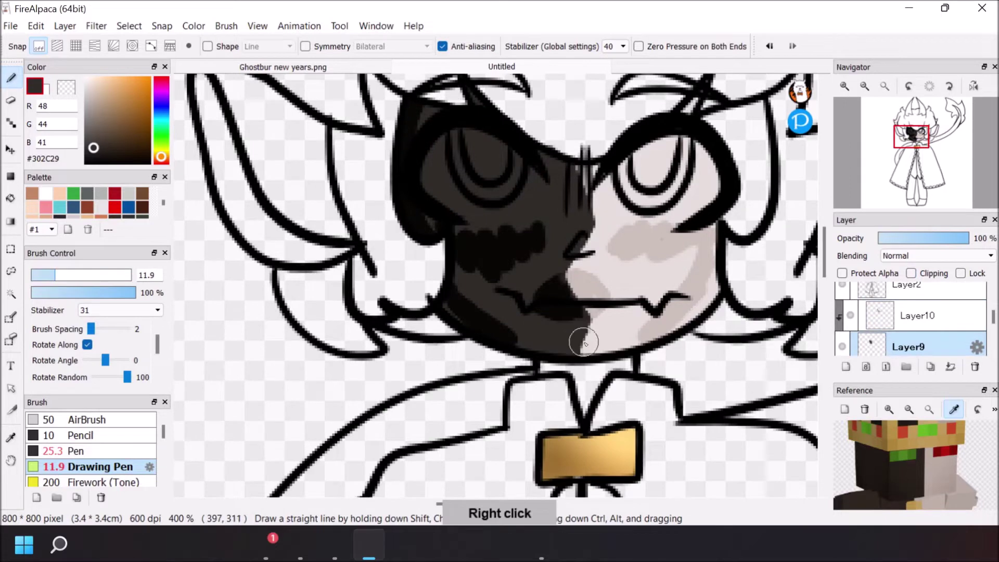
pyautogui.moveTo(577, 362)
pyautogui.mouseDown()
pyautogui.moveTo(582, 376)
pyautogui.moveTo(562, 361)
pyautogui.moveTo(614, 368)
pyautogui.mouseUp()
pyautogui.rightClick(602, 339)
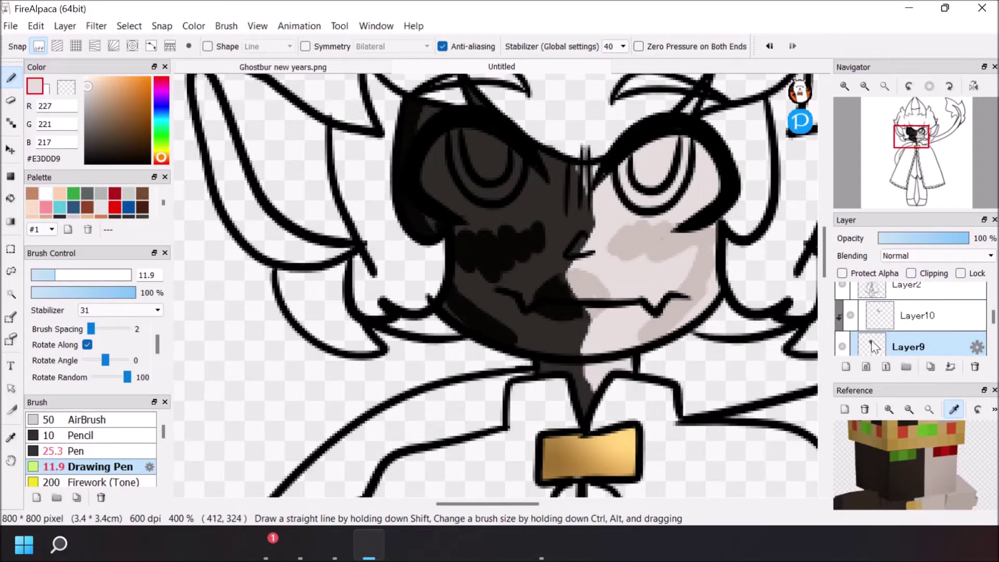
# On the clipped Multiply layer, shade the neck under the chin with colours sampled from each half
pyautogui.click(919, 324)
pyautogui.rightClick(546, 366)
pyautogui.rightClick(592, 369)
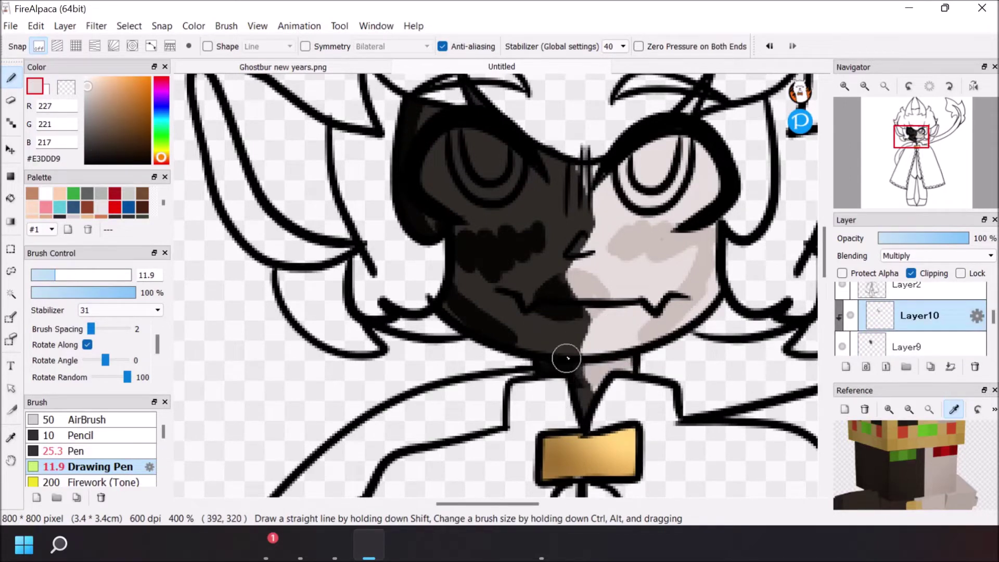
pyautogui.rightClick(594, 378)
# Soften the face and neck shading with a Gaussian Blur
pyautogui.click(96, 26)
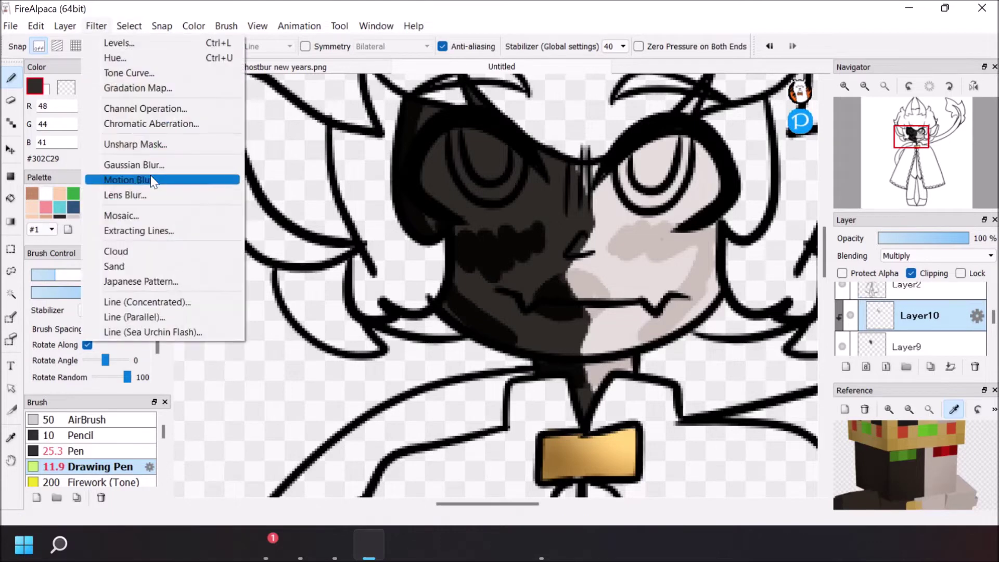
pyautogui.click(141, 163)
pyautogui.moveTo(548, 249); pyautogui.dragTo(904, 109)
pyautogui.moveTo(867, 135); pyautogui.dragTo(850, 141)
pyautogui.click(884, 173)
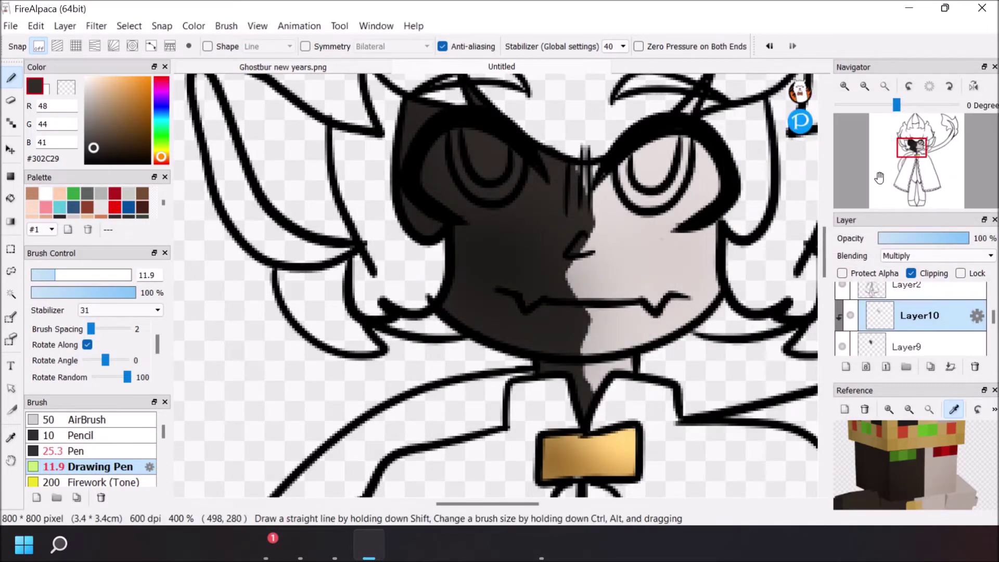
# On a new clipped Add layer, paint highlights on the dark half's cheek, mouth area, jaw and temple with sampled #23201E
pyautogui.click(847, 367)
pyautogui.click(912, 273)
pyautogui.click(919, 256)
pyautogui.click(908, 293)
pyautogui.rightClick(527, 230)
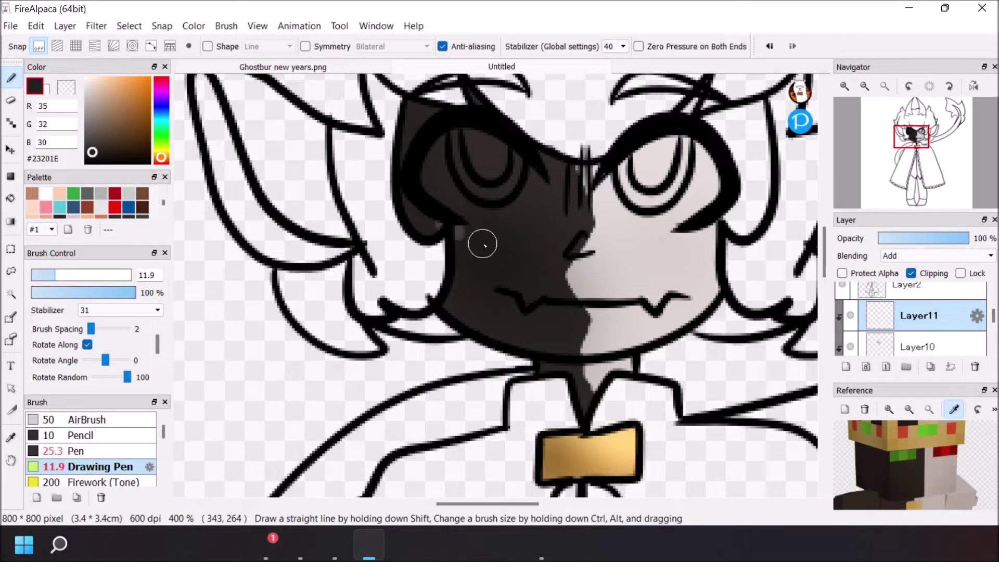
pyautogui.moveTo(461, 237); pyautogui.dragTo(553, 213)
pyautogui.moveTo(543, 282); pyautogui.dragTo(538, 289)
pyautogui.moveTo(544, 323); pyautogui.dragTo(552, 321)
pyautogui.moveTo(476, 298); pyautogui.dragTo(486, 316)
pyautogui.moveTo(407, 135); pyautogui.dragTo(423, 110)
# Paint highlights on the pale half's cheek, mouth area and jaw and on both neck halves with sampled colours
pyautogui.rightClick(658, 252)
pyautogui.moveTo(591, 283); pyautogui.dragTo(629, 291)
pyautogui.moveTo(604, 327); pyautogui.dragTo(618, 323)
pyautogui.moveTo(607, 205)
pyautogui.mouseDown()
pyautogui.moveTo(660, 250)
pyautogui.moveTo(686, 247)
pyautogui.mouseUp()
pyautogui.moveTo(703, 273); pyautogui.dragTo(686, 319)
pyautogui.moveTo(596, 377); pyautogui.dragTo(617, 364)
pyautogui.rightClick(552, 342)
pyautogui.moveTo(555, 371); pyautogui.dragTo(574, 383)
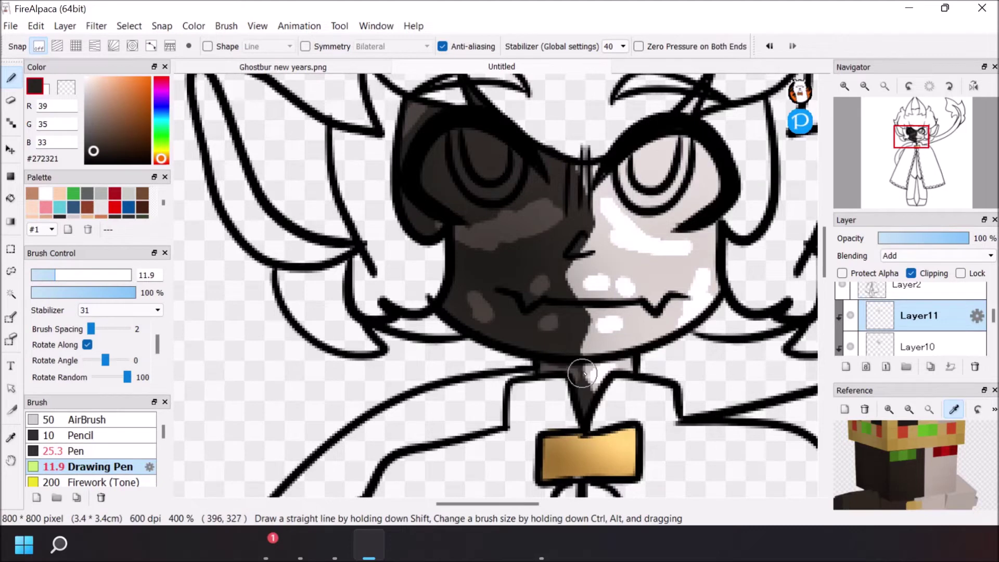
# Blur the face and neck highlights with a Gaussian Blur
pyautogui.click(97, 26)
pyautogui.click(151, 164)
pyautogui.click(882, 198)
# On a new clipped layer, airbrush a soft grey #6A6765 glow over the dark cheek
pyautogui.click(846, 367)
pyautogui.click(912, 273)
pyautogui.rightClick(534, 226)
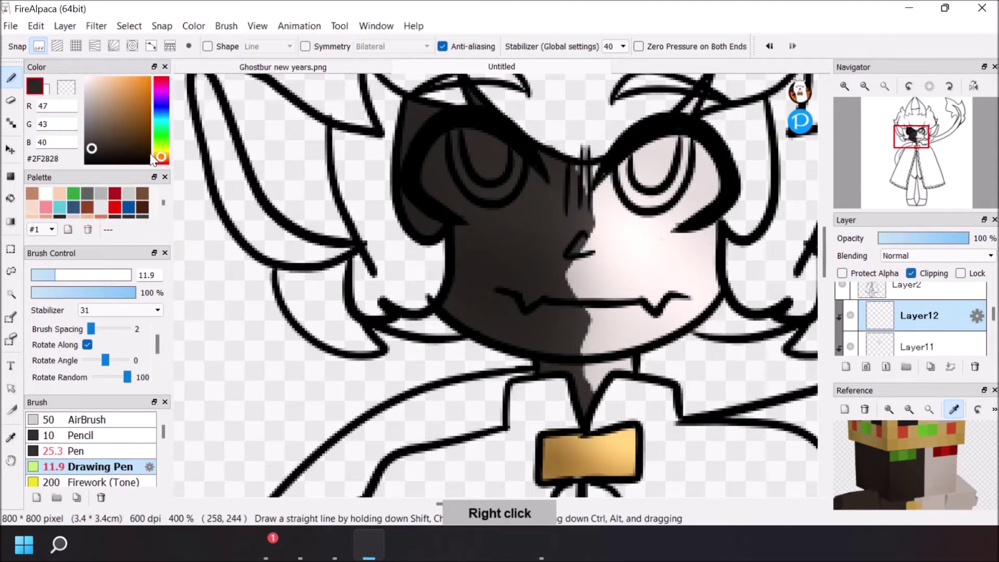
pyautogui.click(68, 420)
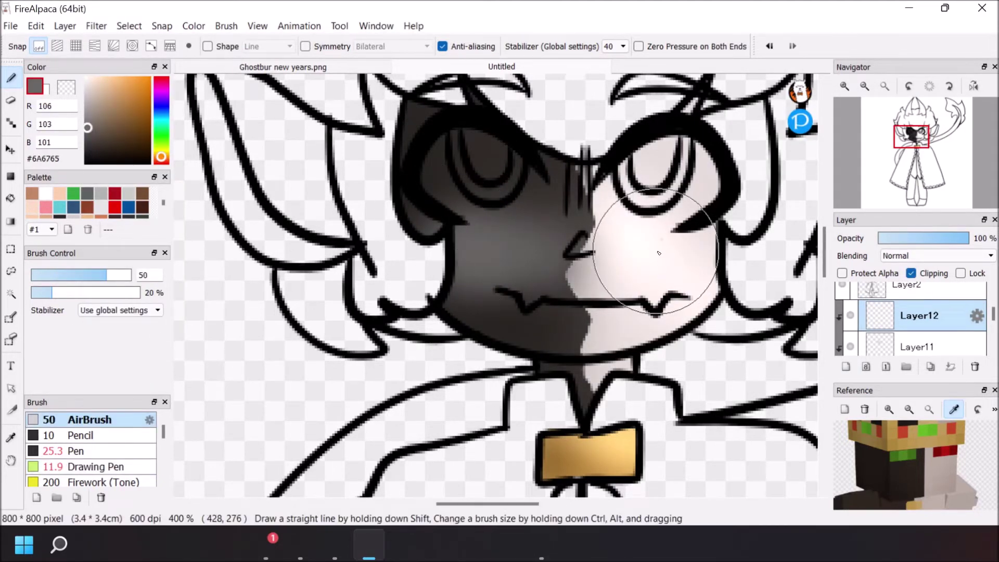
# Try airbrushing a blush in palette pink #F89494 across both cheeks and softening it with a Gaussian Blur
pyautogui.click(45, 207)
pyautogui.moveTo(468, 226); pyautogui.dragTo(736, 263)
pyautogui.click(96, 25)
pyautogui.click(136, 172)
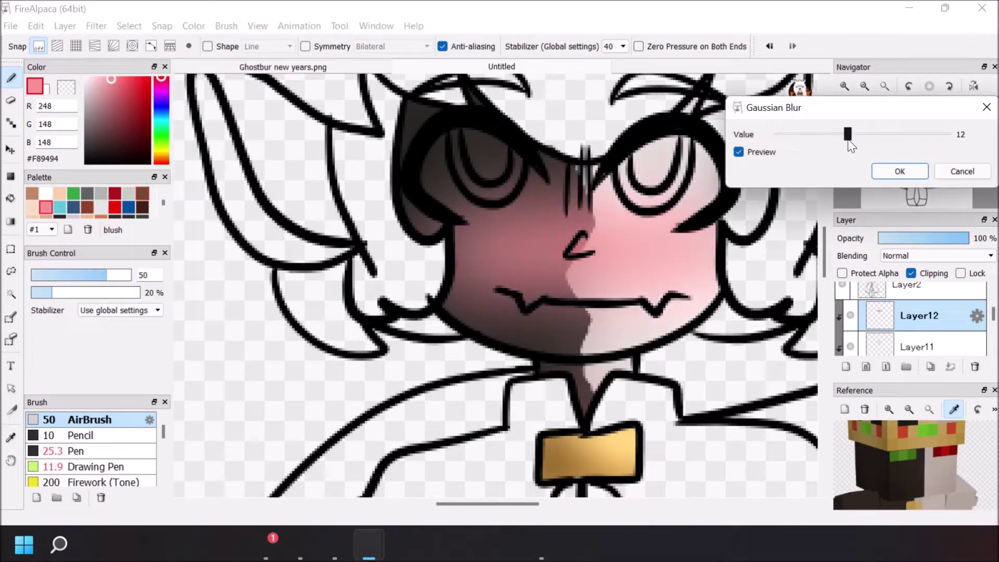
pyautogui.moveTo(847, 136); pyautogui.dragTo(859, 137)
pyautogui.click(896, 170)
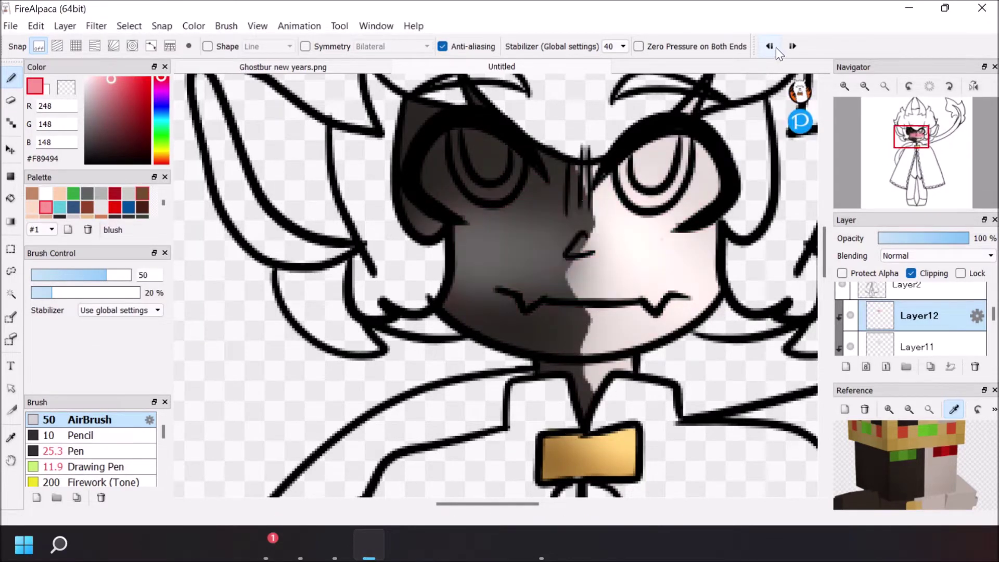
# Airbrush a #F89494 blush band across both cheeks and soften it with a Gaussian Blur of 8.81
pyautogui.moveTo(468, 245); pyautogui.dragTo(726, 271)
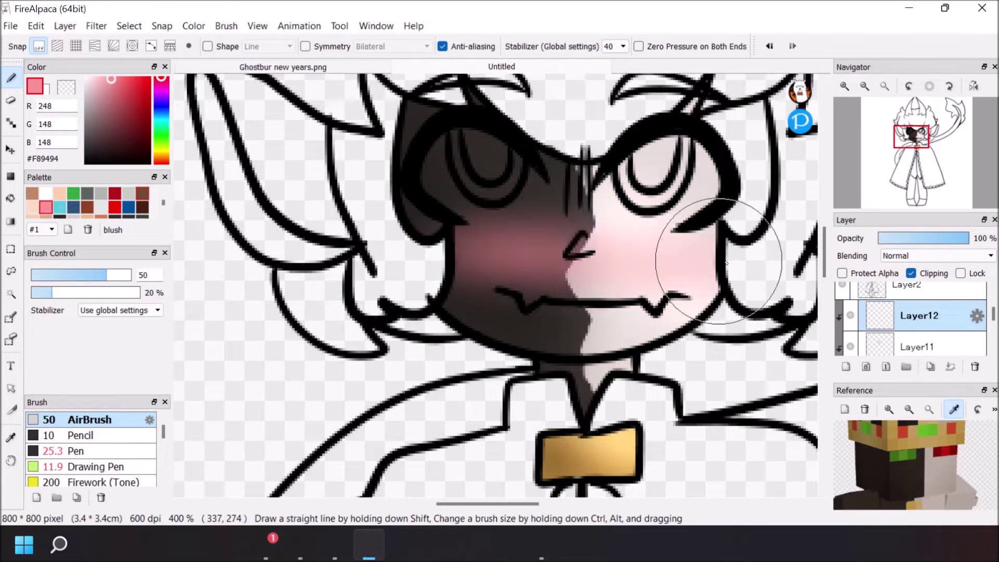
pyautogui.click(96, 25)
pyautogui.click(134, 165)
pyautogui.moveTo(859, 136); pyautogui.dragTo(844, 136)
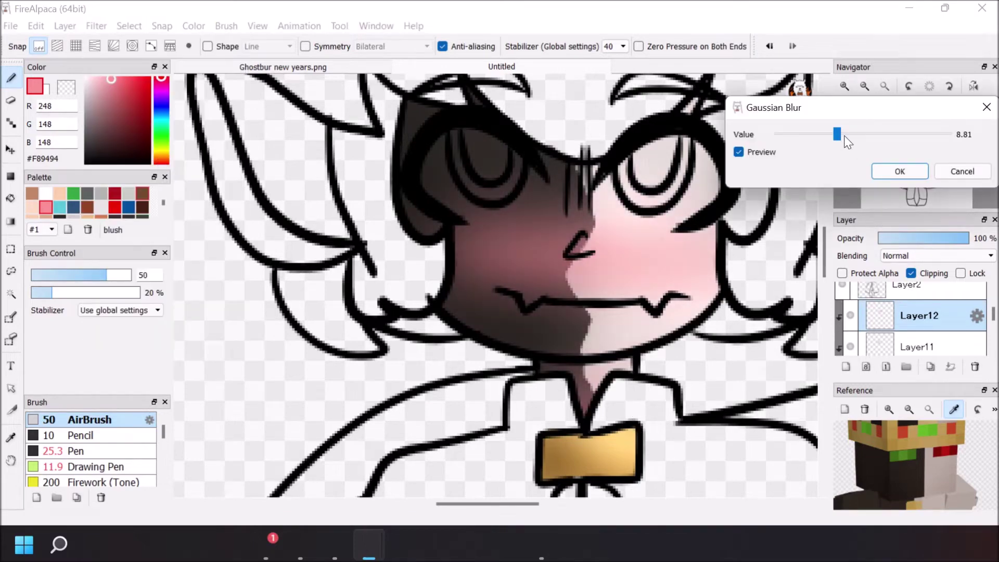
pyautogui.click(879, 167)
# Try erasing the outlines of both pointed ears on the line-art layer
pyautogui.click(885, 87)
pyautogui.click(844, 86)
pyautogui.click(845, 86)
pyautogui.click(844, 86)
pyautogui.click(845, 86)
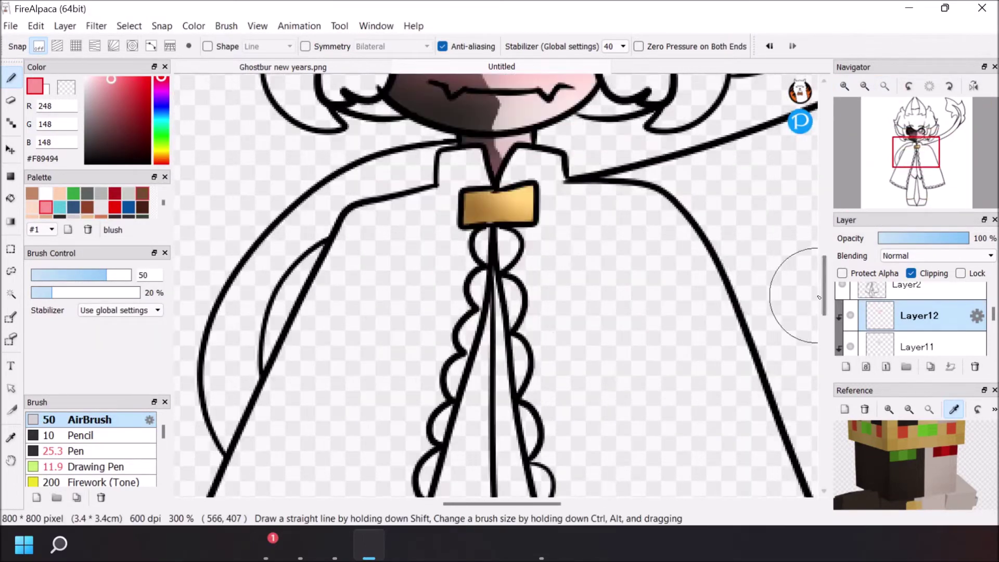
pyautogui.moveTo(825, 291); pyautogui.dragTo(828, 253)
pyautogui.scroll(-2, 827, 253)
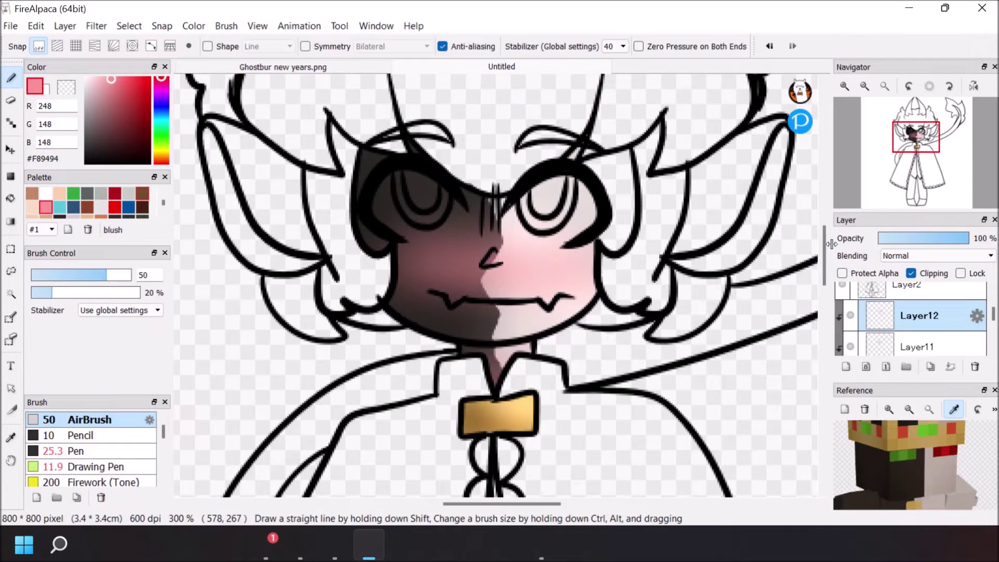
pyautogui.click(917, 288)
pyautogui.press('e')
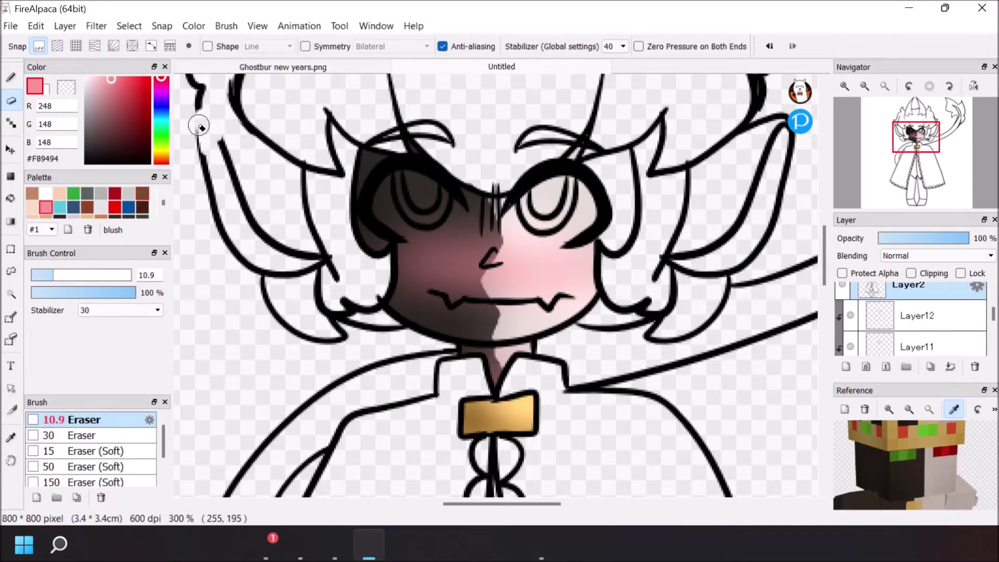
pyautogui.moveTo(199, 126)
pyautogui.mouseDown()
pyautogui.moveTo(267, 265)
pyautogui.moveTo(254, 219)
pyautogui.mouseUp()
pyautogui.moveTo(779, 117)
pyautogui.mouseDown()
pyautogui.moveTo(753, 253)
pyautogui.moveTo(764, 153)
pyautogui.mouseUp()
# Try redrawing the ears in black with the Pen, and undo the changes to the ear outlines
pyautogui.click(12, 77)
pyautogui.click(86, 163)
pyautogui.click(86, 451)
pyautogui.click(58, 275)
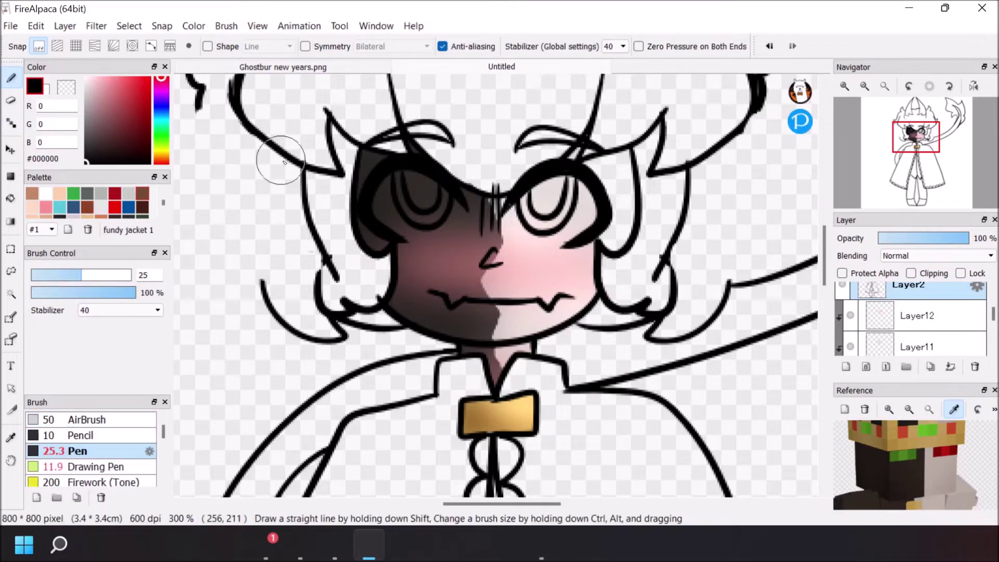
pyautogui.moveTo(198, 89)
pyautogui.mouseDown()
pyautogui.moveTo(202, 184)
pyautogui.moveTo(265, 290)
pyautogui.mouseUp()
pyautogui.click(864, 87)
pyautogui.click(769, 46)
pyautogui.moveTo(365, 209); pyautogui.dragTo(379, 269)
pyautogui.click(773, 45)
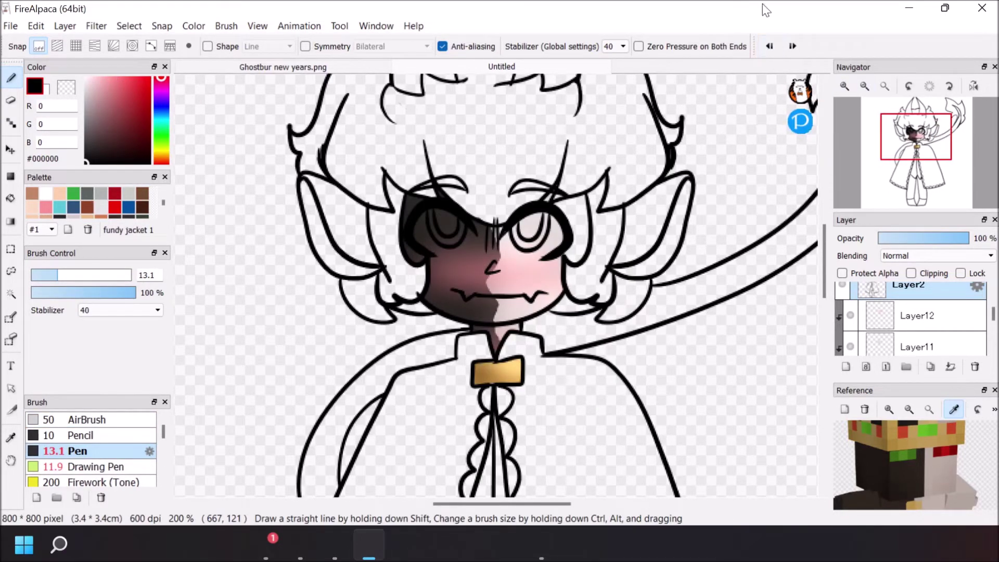
# On a new layer beneath the line art, paint the dark half's ear #2A2724 and the pale half's ear #E2DCD8
pyautogui.hotkey('ctrl', 'shift', 'n')
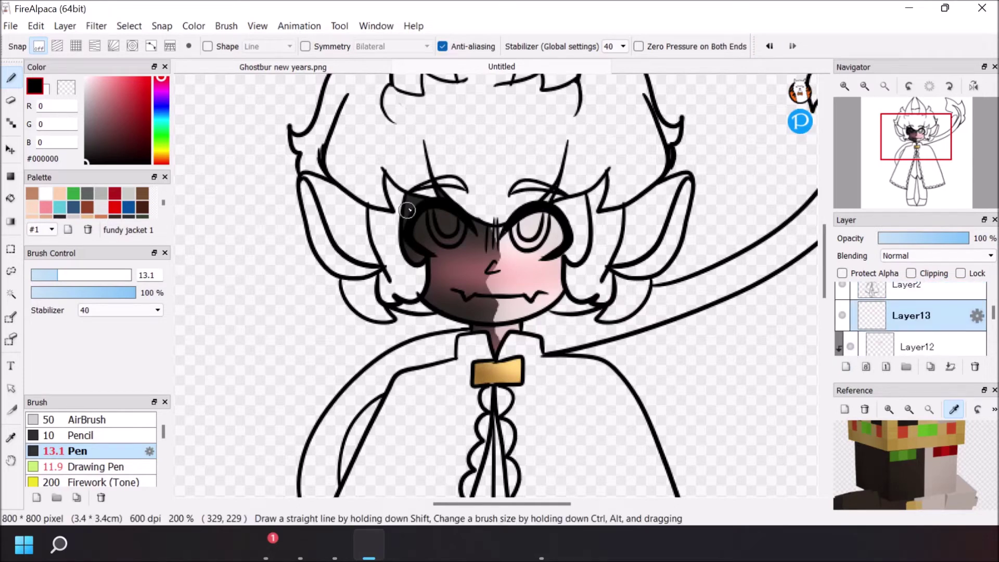
pyautogui.keyDown('alt'); pyautogui.click(404, 199); pyautogui.keyUp('alt')
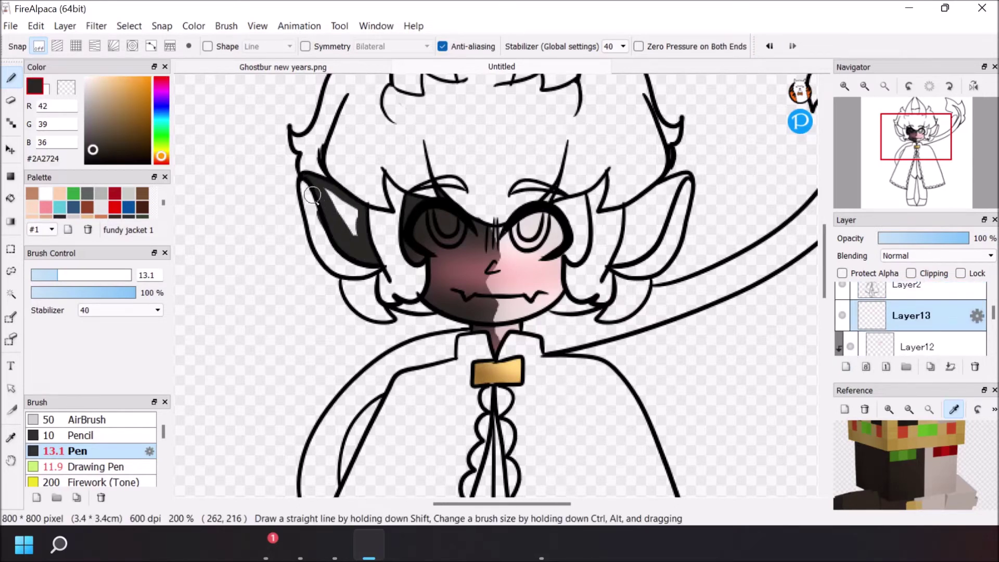
pyautogui.moveTo(304, 185)
pyautogui.mouseDown()
pyautogui.moveTo(335, 269)
pyautogui.moveTo(359, 265)
pyautogui.mouseUp()
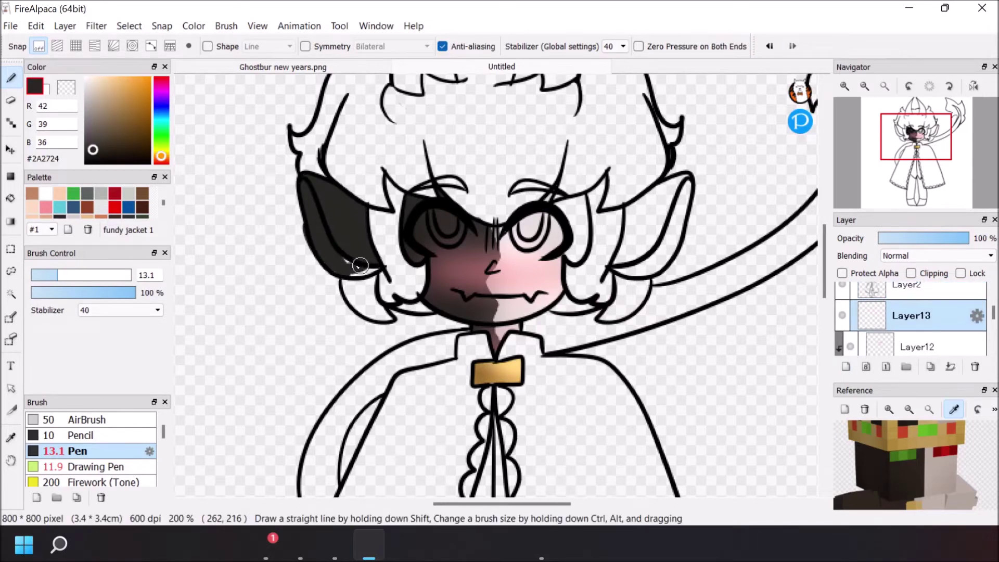
pyautogui.keyDown('alt'); pyautogui.click(553, 227); pyautogui.keyUp('alt')
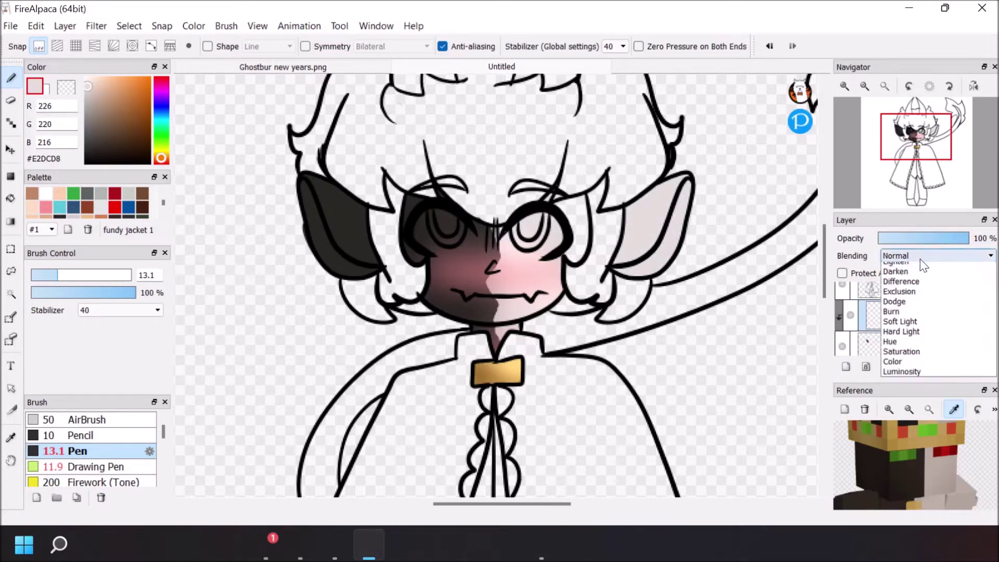
# On a clipped Multiply layer, shade the edges and inner folds of both ears with colours sampled from each side
pyautogui.click(906, 272)
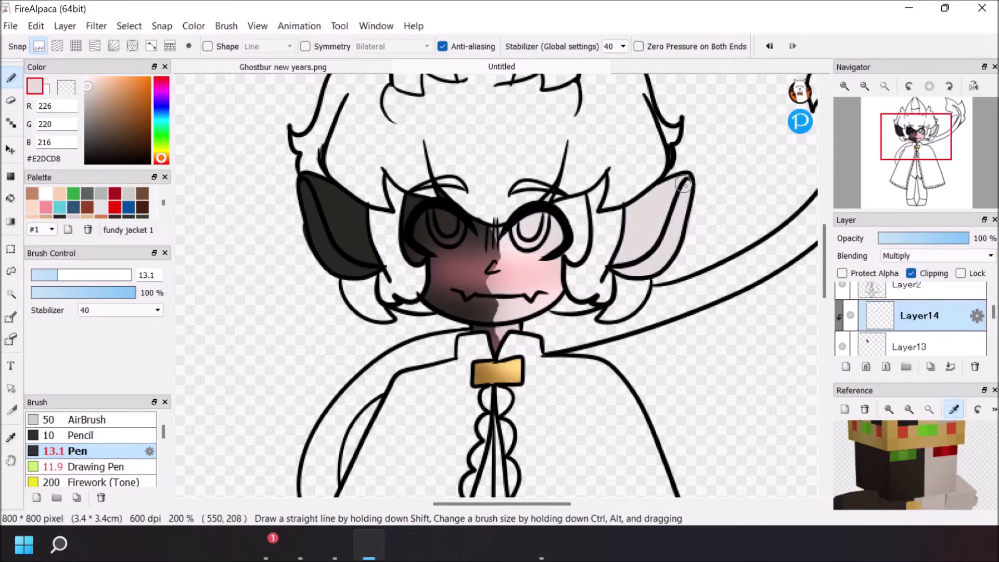
pyautogui.moveTo(687, 176)
pyautogui.mouseDown()
pyautogui.moveTo(629, 211)
pyautogui.moveTo(619, 256)
pyautogui.mouseUp()
pyautogui.rightClick(451, 227)
pyautogui.moveTo(302, 175); pyautogui.dragTo(325, 184)
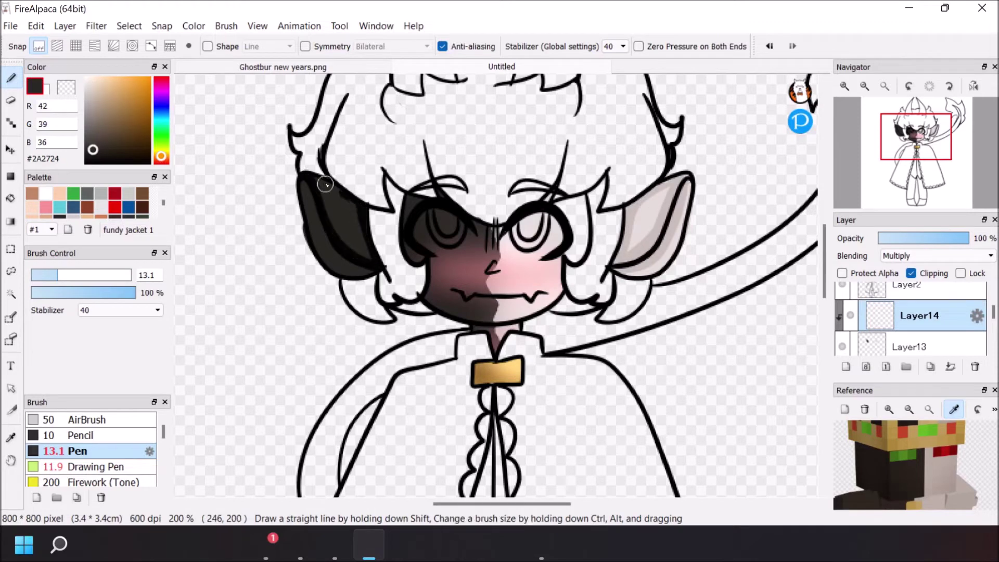
pyautogui.moveTo(317, 219); pyautogui.dragTo(381, 264)
# Soften the ear shading with a lighter Gaussian Blur
pyautogui.click(69, 28)
pyautogui.moveTo(99, 30)
pyautogui.click(133, 164)
pyautogui.moveTo(843, 135); pyautogui.dragTo(818, 137)
pyautogui.click(900, 172)
# On a new clipped Add layer, paint highlights on both ears and soften them with a Gaussian Blur
pyautogui.click(846, 367)
pyautogui.click(911, 274)
pyautogui.click(932, 256)
pyautogui.click(925, 288)
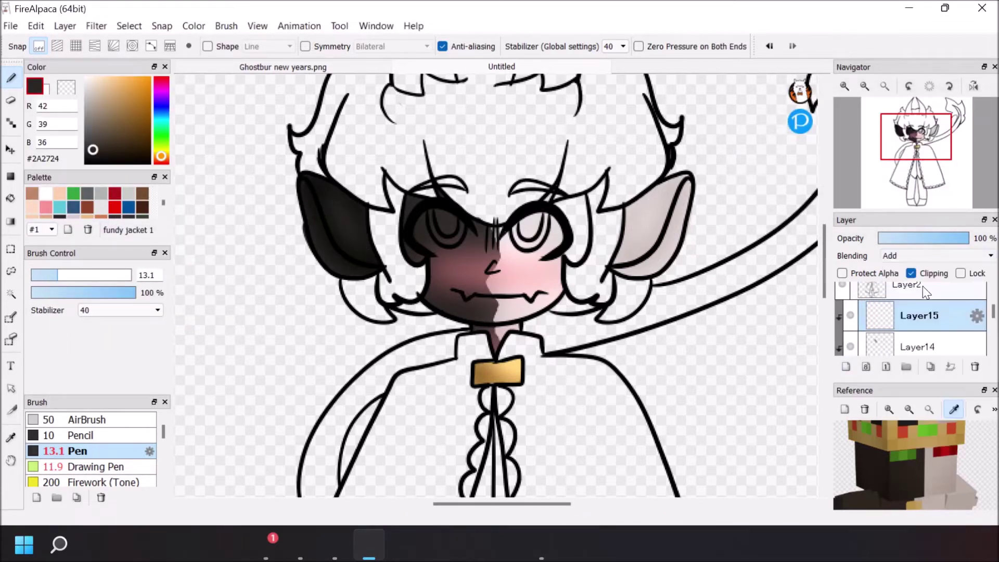
pyautogui.moveTo(307, 191); pyautogui.dragTo(350, 272)
pyautogui.rightClick(645, 209)
pyautogui.moveTo(686, 187)
pyautogui.mouseDown()
pyautogui.moveTo(631, 270)
pyautogui.moveTo(624, 252)
pyautogui.mouseUp()
pyautogui.click(96, 28)
pyautogui.click(134, 163)
pyautogui.click(900, 169)
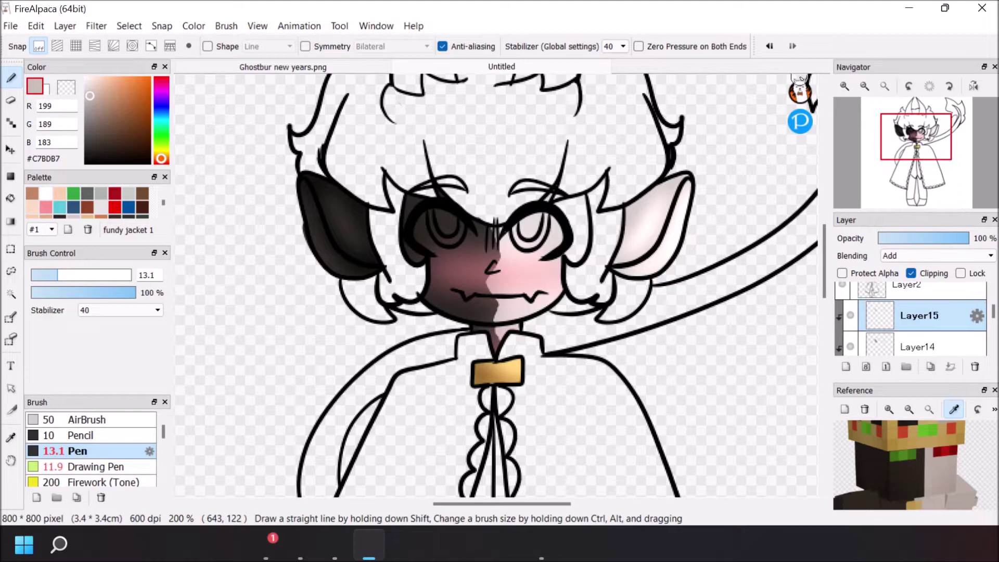
# On a new layer, handwrite "I hate the ears" in black beside the head
pyautogui.click(86, 163)
pyautogui.hotkey('ctrl', 'shift', 'n')
pyautogui.moveTo(679, 102); pyautogui.dragTo(712, 88)
pyautogui.moveTo(700, 93); pyautogui.dragTo(704, 142)
pyautogui.moveTo(690, 143); pyautogui.dragTo(720, 131)
pyautogui.moveTo(728, 124); pyautogui.dragTo(750, 157)
pyautogui.moveTo(775, 148); pyautogui.dragTo(777, 165)
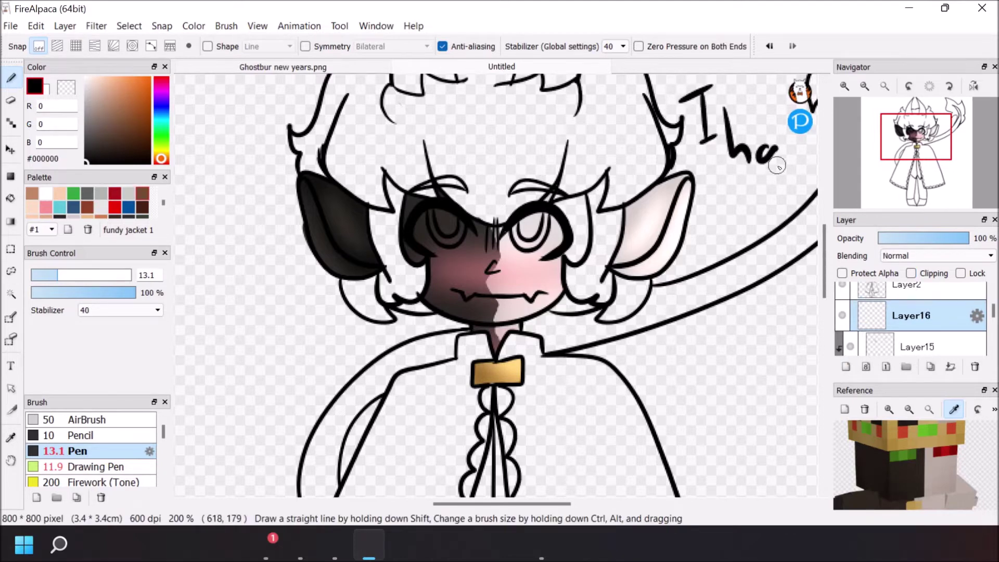
pyautogui.moveTo(714, 173); pyautogui.dragTo(708, 213)
pyautogui.moveTo(703, 200); pyautogui.dragTo(728, 191)
pyautogui.moveTo(729, 176); pyautogui.dragTo(746, 206)
pyautogui.moveTo(743, 199); pyautogui.dragTo(773, 204)
pyautogui.moveTo(691, 246); pyautogui.dragTo(716, 255)
pyautogui.moveTo(731, 239); pyautogui.dragTo(738, 235)
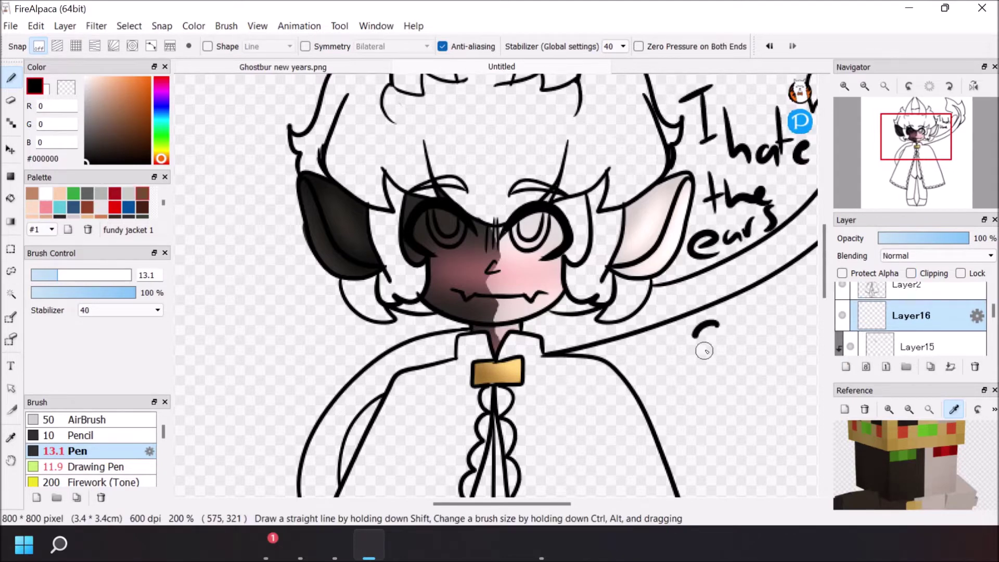
# Undo all the handwritten text beside the head
pyautogui.click(770, 46)
pyautogui.click(769, 46)
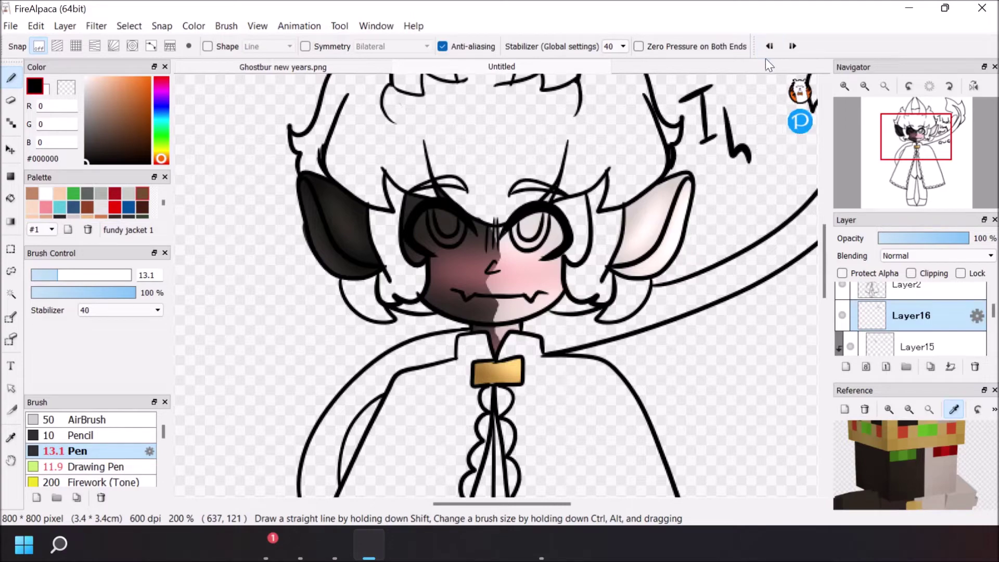
pyautogui.click(770, 46)
pyautogui.click(770, 46)
# Try painting the white of the dark half's eye in #FFFFFF with a 7.8 Pen, erasing the spill over the iris
pyautogui.click(45, 194)
pyautogui.click(845, 86)
pyautogui.click(845, 87)
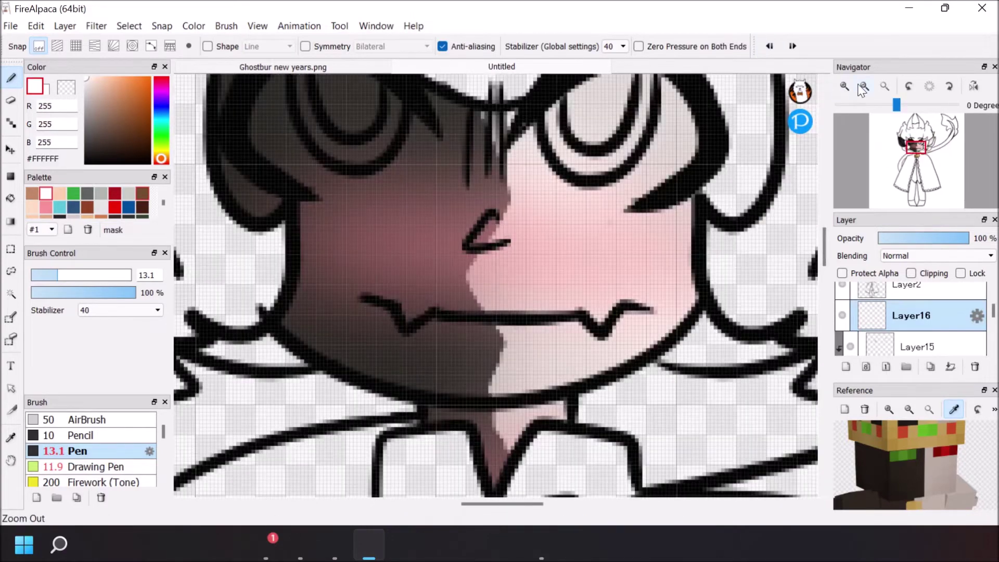
pyautogui.click(864, 87)
pyautogui.moveTo(354, 141); pyautogui.dragTo(366, 196)
pyautogui.moveTo(353, 144)
pyautogui.mouseDown()
pyautogui.moveTo(366, 198)
pyautogui.moveTo(357, 208)
pyautogui.moveTo(392, 222)
pyautogui.mouseUp()
pyautogui.click(46, 275)
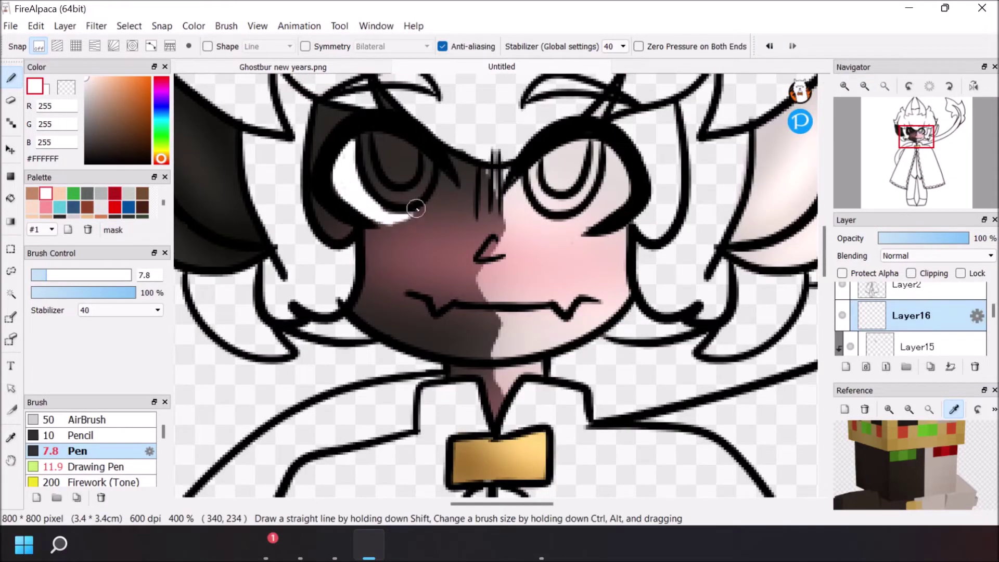
pyautogui.click(10, 100)
pyautogui.moveTo(390, 202); pyautogui.dragTo(418, 199)
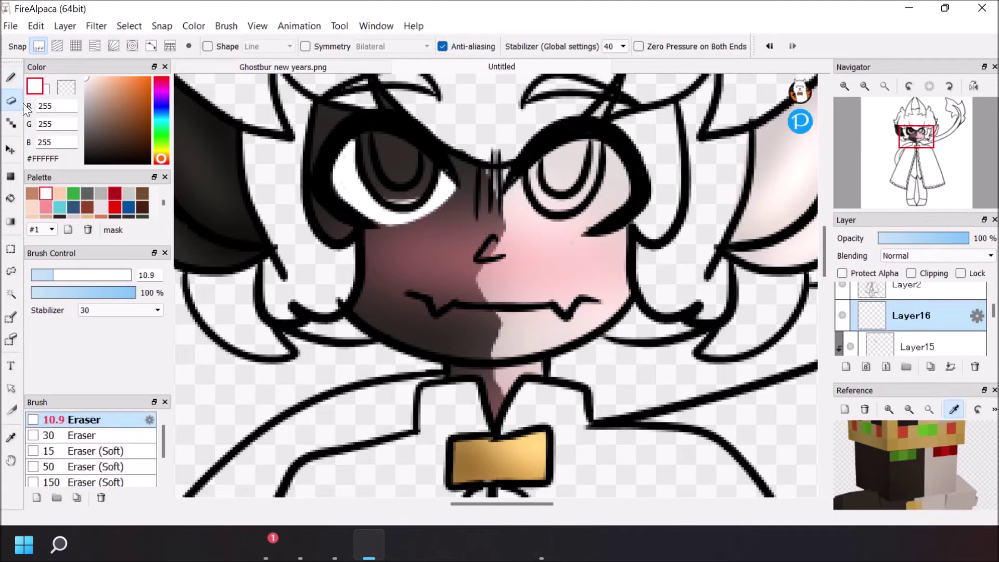
# Try painting the white of the pale half's eye, and undo the white paint in both eyes
pyautogui.click(11, 78)
pyautogui.moveTo(508, 191)
pyautogui.mouseDown()
pyautogui.moveTo(576, 228)
pyautogui.moveTo(607, 167)
pyautogui.moveTo(580, 223)
pyautogui.mouseUp()
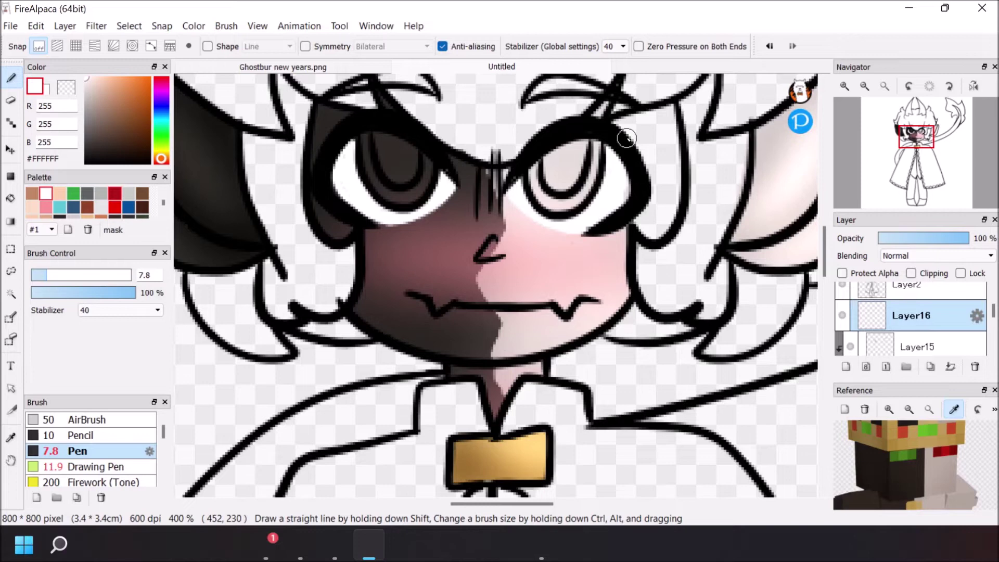
pyautogui.click(776, 46)
pyautogui.click(776, 46)
pyautogui.click(778, 47)
pyautogui.click(777, 47)
# Paint the dark half's iris green and the pale half's iris red #B3180C with colours sampled from the reference
pyautogui.click(909, 450)
pyautogui.moveTo(380, 125)
pyautogui.mouseDown()
pyautogui.moveTo(390, 167)
pyautogui.moveTo(411, 187)
pyautogui.mouseUp()
pyautogui.click(944, 452)
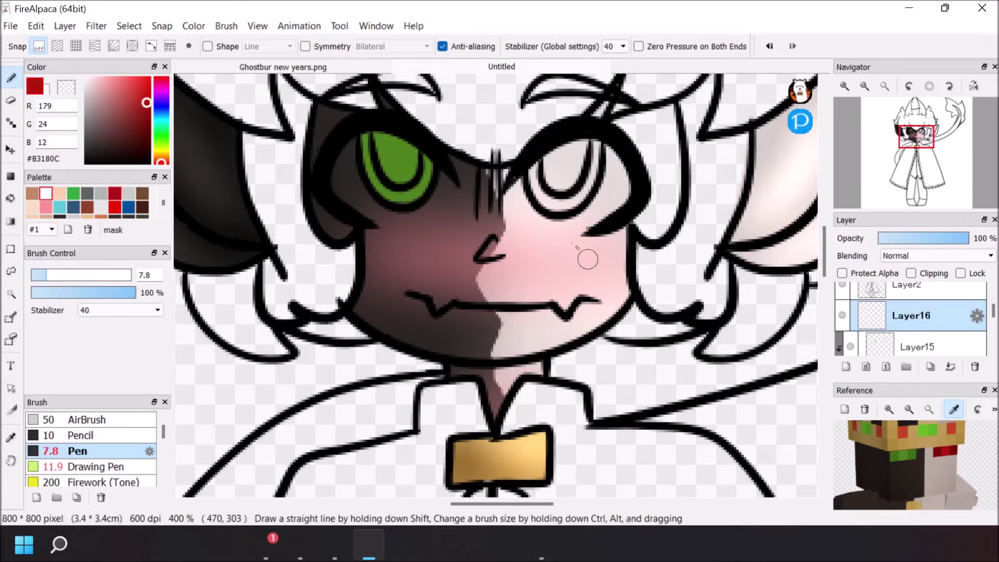
pyautogui.moveTo(557, 202); pyautogui.dragTo(536, 184)
# On a new layer beneath the irises, paint the area around the dark half's iris dark green #3E6A16
pyautogui.click(912, 456)
pyautogui.click(846, 366)
pyautogui.moveTo(449, 179)
pyautogui.mouseDown()
pyautogui.moveTo(427, 208)
pyautogui.moveTo(350, 140)
pyautogui.moveTo(350, 185)
pyautogui.mouseUp()
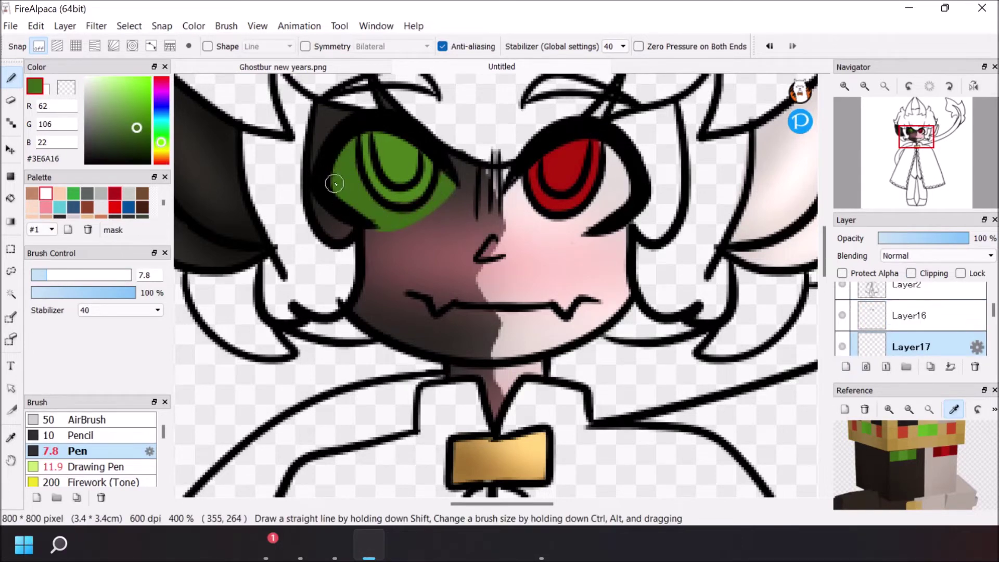
# Paint the area around the pale half's iris dark red #7D1008, filling both corners of the eye
pyautogui.click(939, 453)
pyautogui.moveTo(508, 191); pyautogui.dragTo(592, 229)
pyautogui.moveTo(507, 177); pyautogui.dragTo(523, 197)
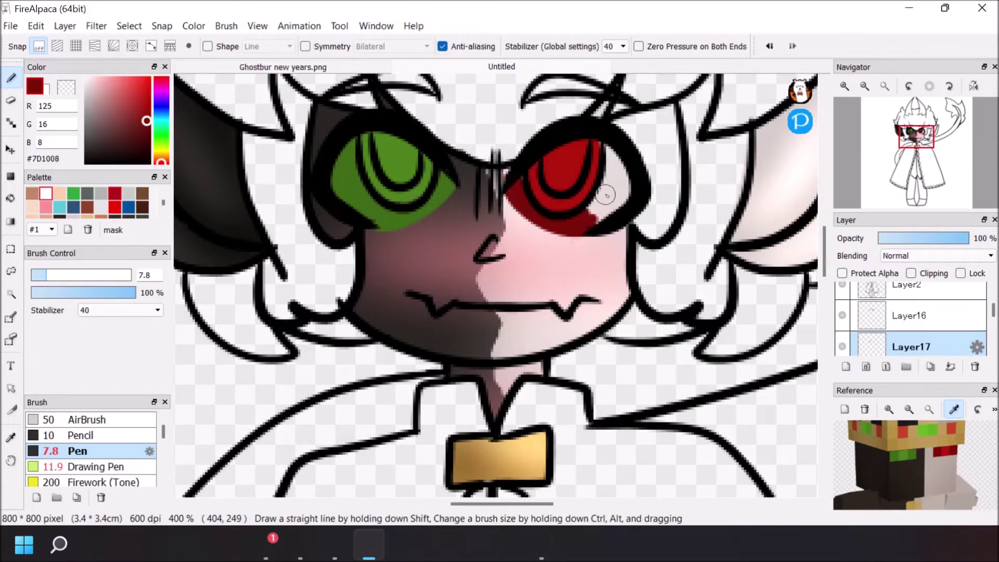
pyautogui.moveTo(605, 195); pyautogui.dragTo(611, 156)
# Add a new layer above the iris layer and clip it to the irises, keeping Normal blending
pyautogui.click(886, 87)
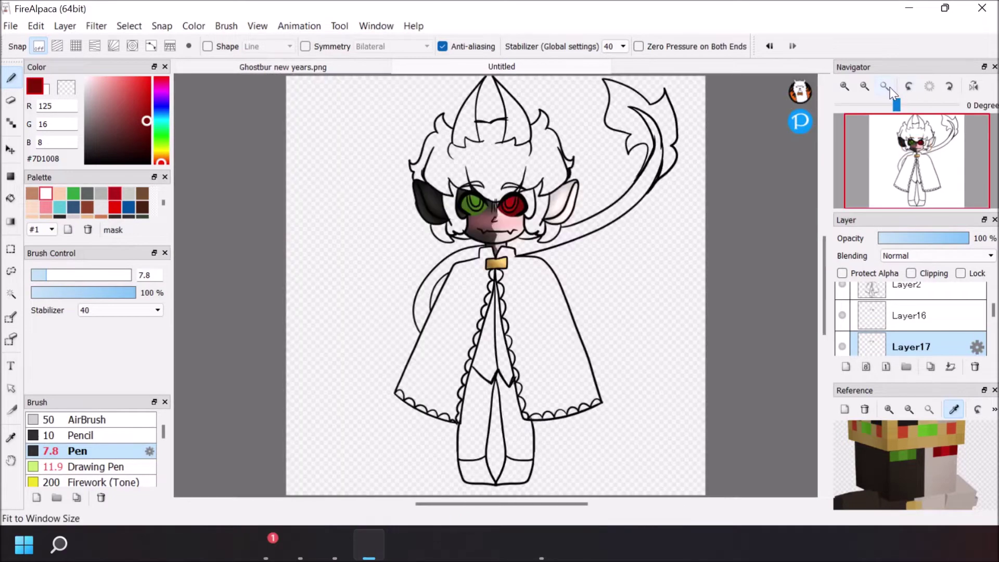
pyautogui.doubleClick(844, 88)
pyautogui.moveTo(825, 273)
pyautogui.mouseDown()
pyautogui.moveTo(824, 249)
pyautogui.moveTo(831, 256)
pyautogui.mouseUp()
pyautogui.click(909, 316)
pyautogui.click(847, 367)
pyautogui.click(912, 274)
pyautogui.click(922, 256)
pyautogui.click(921, 268)
pyautogui.doubleClick(844, 87)
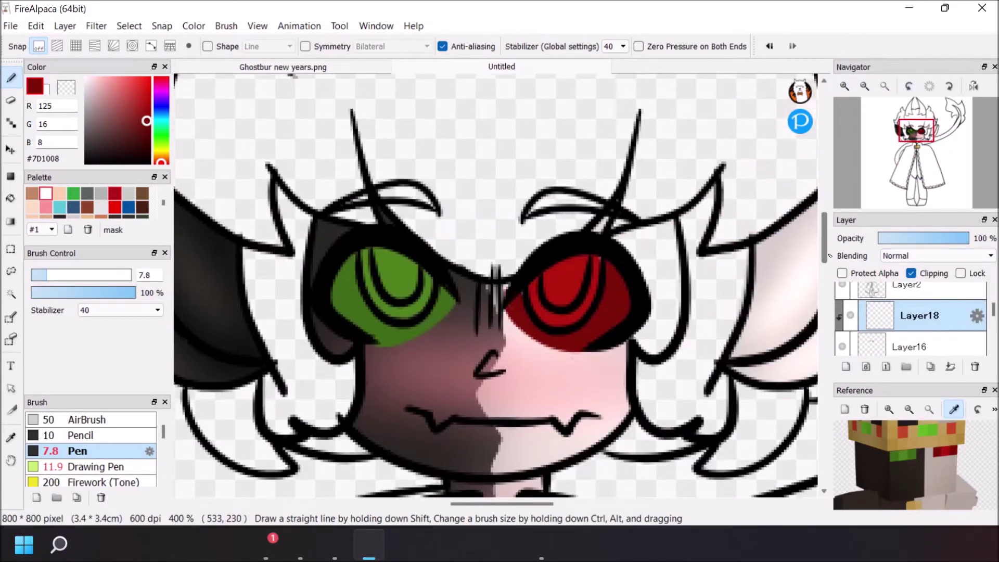
# Paint the dark half's iris in bands of lighter green, starting from #70A639 and ending in white #FFFFFF near its lower edge
pyautogui.keyDown('alt'); pyautogui.click(359, 268); pyautogui.keyUp('alt')
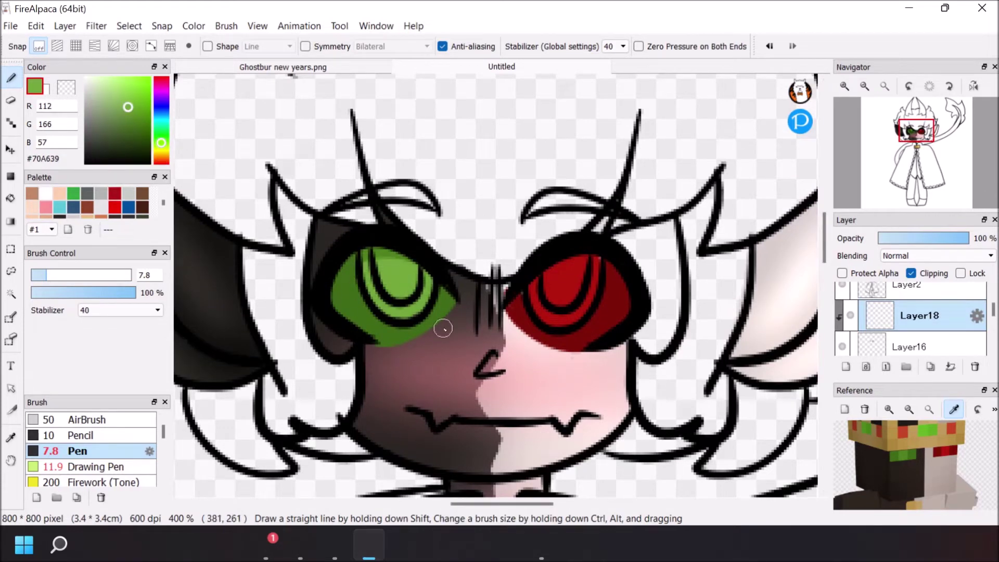
pyautogui.press('e')
pyautogui.moveTo(354, 262); pyautogui.dragTo(420, 264)
pyautogui.press('b')
pyautogui.click(120, 98)
pyautogui.moveTo(367, 282)
pyautogui.mouseDown()
pyautogui.moveTo(435, 292)
pyautogui.moveTo(376, 307)
pyautogui.moveTo(418, 327)
pyautogui.mouseUp()
pyautogui.click(769, 47)
pyautogui.moveTo(367, 301); pyautogui.dragTo(432, 312)
pyautogui.click(97, 85)
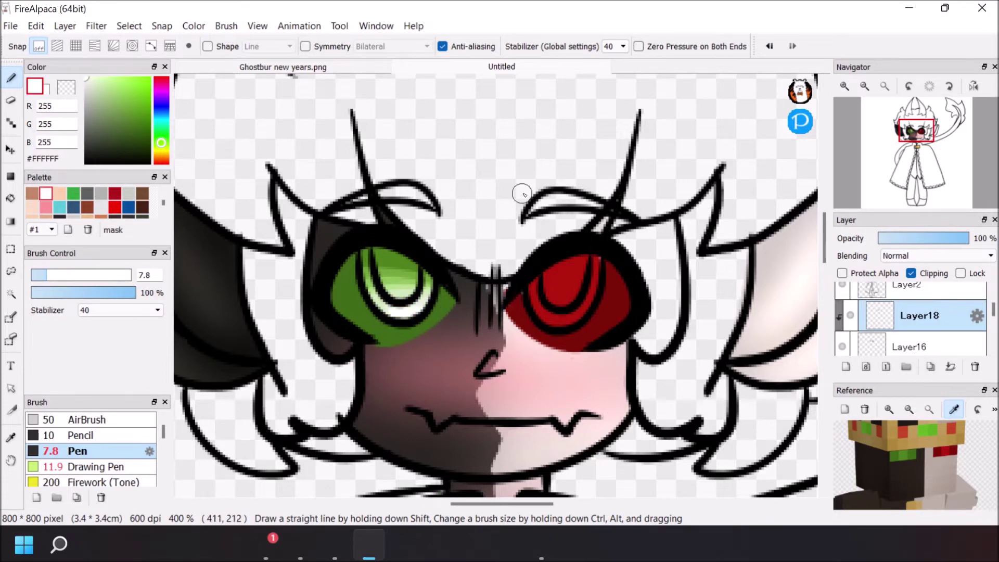
# Paint the pale half's iris in bands of lighter red that end in white #FFFFFF near its lower edge
pyautogui.rightClick(573, 281)
pyautogui.moveTo(544, 298)
pyautogui.mouseDown()
pyautogui.moveTo(607, 316)
pyautogui.moveTo(546, 289)
pyautogui.moveTo(550, 313)
pyautogui.mouseUp()
pyautogui.click(104, 89)
pyautogui.click(92, 82)
pyautogui.click(46, 193)
# Blend the colour bands of both irises into smooth gradients with the Blur brush at size 80
pyautogui.click(86, 420)
pyautogui.moveTo(163, 433); pyautogui.dragTo(162, 435)
pyautogui.click(78, 474)
pyautogui.moveTo(401, 312)
pyautogui.mouseDown()
pyautogui.moveTo(416, 171)
pyautogui.moveTo(416, 391)
pyautogui.mouseUp()
pyautogui.moveTo(576, 339); pyautogui.dragTo(569, 198)
# On a new layer above Layer4, add white oval and heart-shaped highlights to both eyes with the 7.8 Pen
pyautogui.scroll(-5, 916, 317)
pyautogui.click(954, 303)
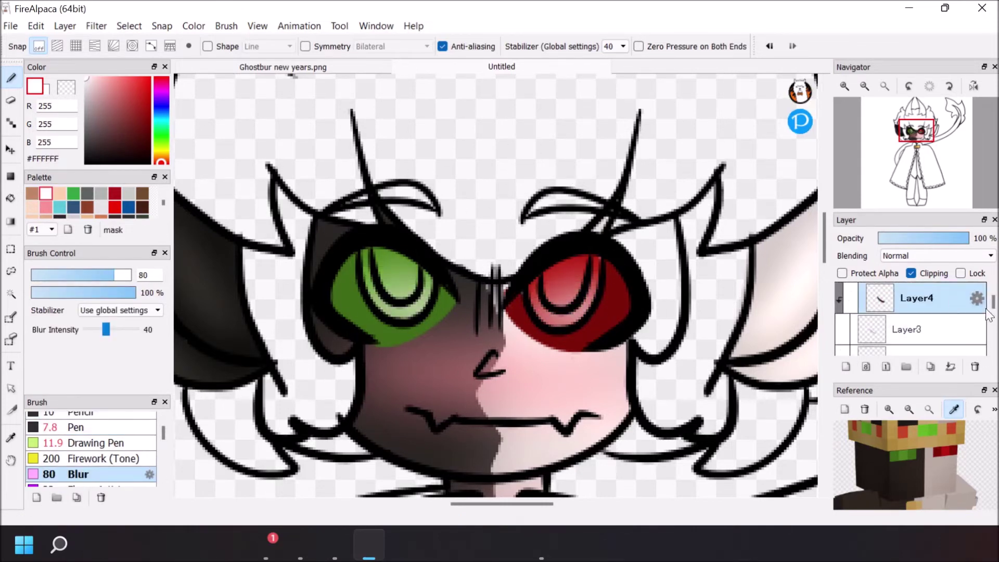
pyautogui.click(846, 367)
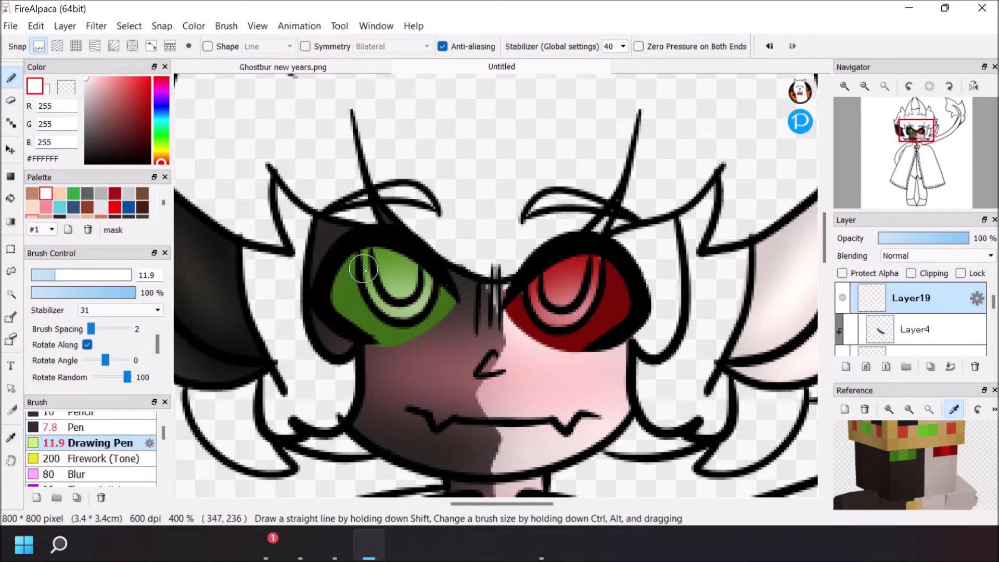
pyautogui.click(770, 47)
pyautogui.click(769, 47)
pyautogui.click(78, 428)
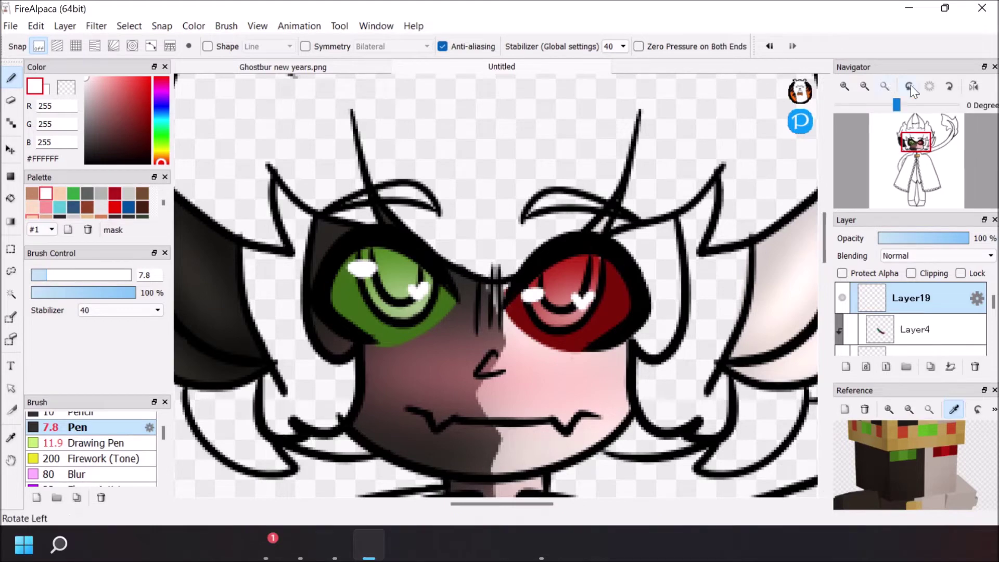
# On a new layer beneath the line art, fill both horns with near-black #1A1917
pyautogui.click(885, 86)
pyautogui.moveTo(995, 302); pyautogui.dragTo(996, 312)
pyautogui.click(847, 367)
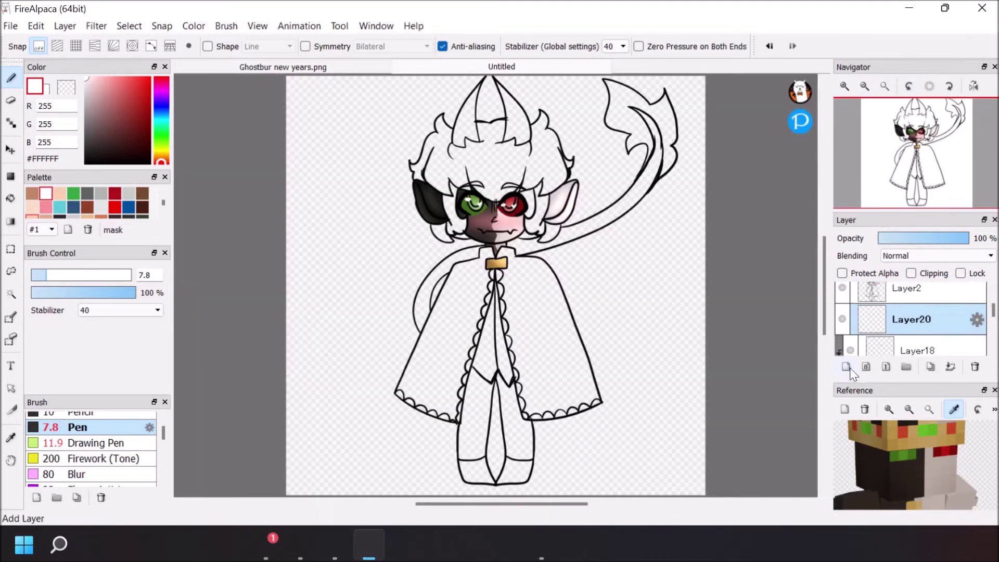
pyautogui.moveTo(825, 255); pyautogui.dragTo(826, 221)
pyautogui.click(844, 85)
pyautogui.click(844, 86)
pyautogui.click(844, 85)
pyautogui.rightClick(243, 330)
pyautogui.moveTo(434, 111)
pyautogui.mouseDown()
pyautogui.moveTo(377, 251)
pyautogui.moveTo(419, 243)
pyautogui.mouseUp()
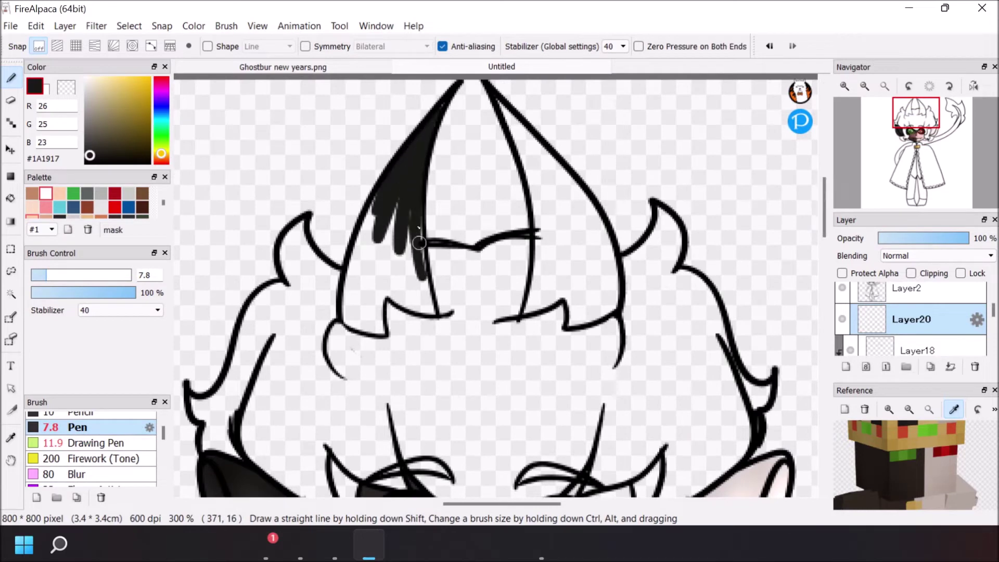
pyautogui.moveTo(361, 330)
pyautogui.mouseDown()
pyautogui.moveTo(346, 267)
pyautogui.moveTo(382, 197)
pyautogui.moveTo(369, 238)
pyautogui.mouseUp()
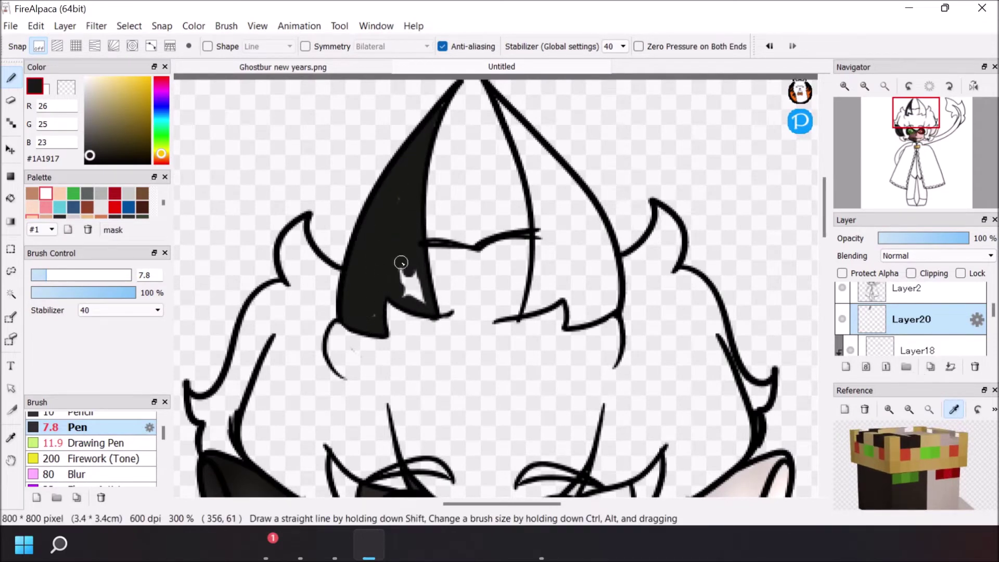
pyautogui.moveTo(491, 91)
pyautogui.mouseDown()
pyautogui.moveTo(592, 216)
pyautogui.moveTo(544, 205)
pyautogui.moveTo(539, 273)
pyautogui.moveTo(615, 293)
pyautogui.mouseUp()
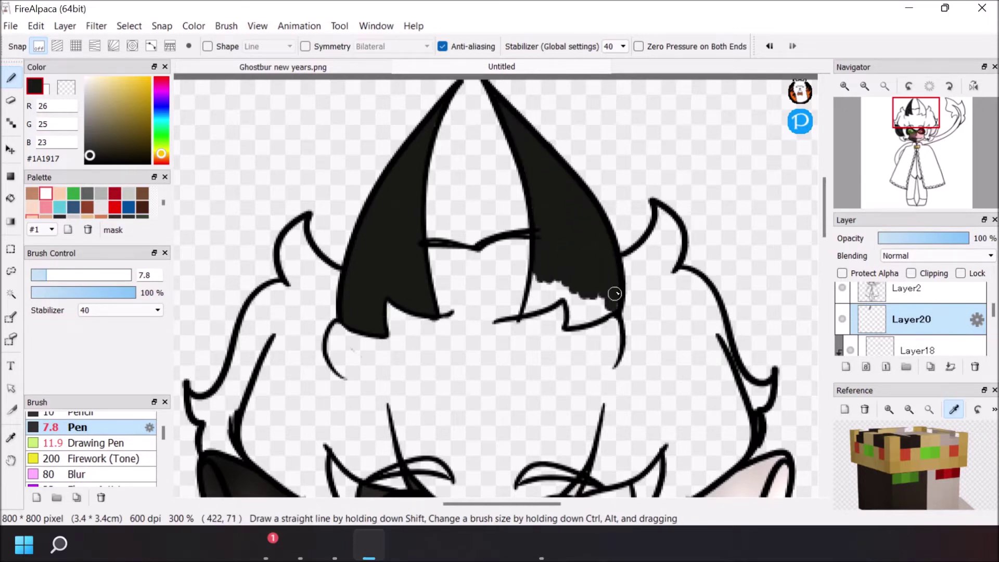
pyautogui.moveTo(537, 303); pyautogui.dragTo(592, 271)
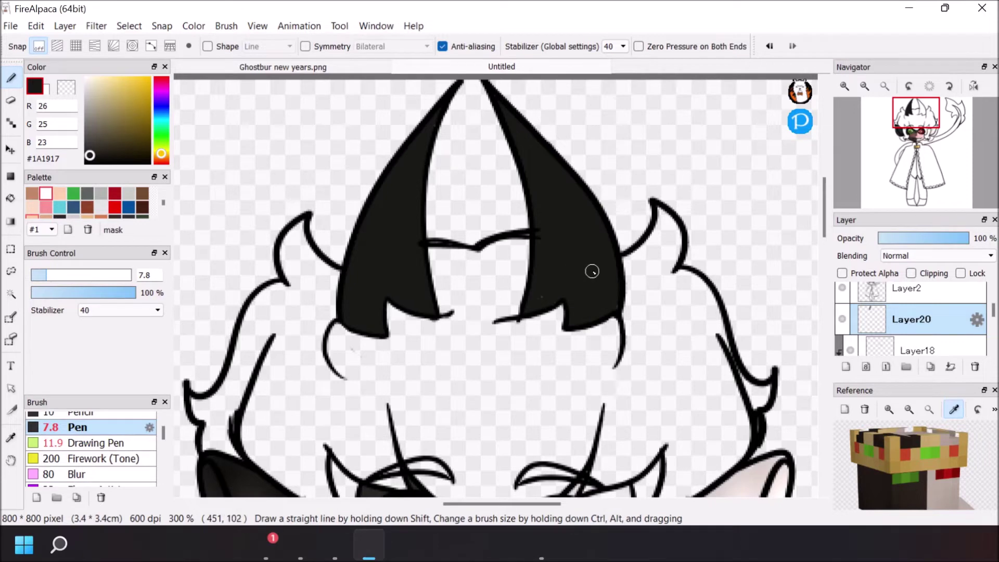
# Hide the horn fill while drawing curved ridge lines across both horns on the line art layer, then show the fill again
pyautogui.click(843, 319)
pyautogui.click(908, 291)
pyautogui.moveTo(361, 221); pyautogui.dragTo(426, 245)
pyautogui.moveTo(348, 271); pyautogui.dragTo(431, 293)
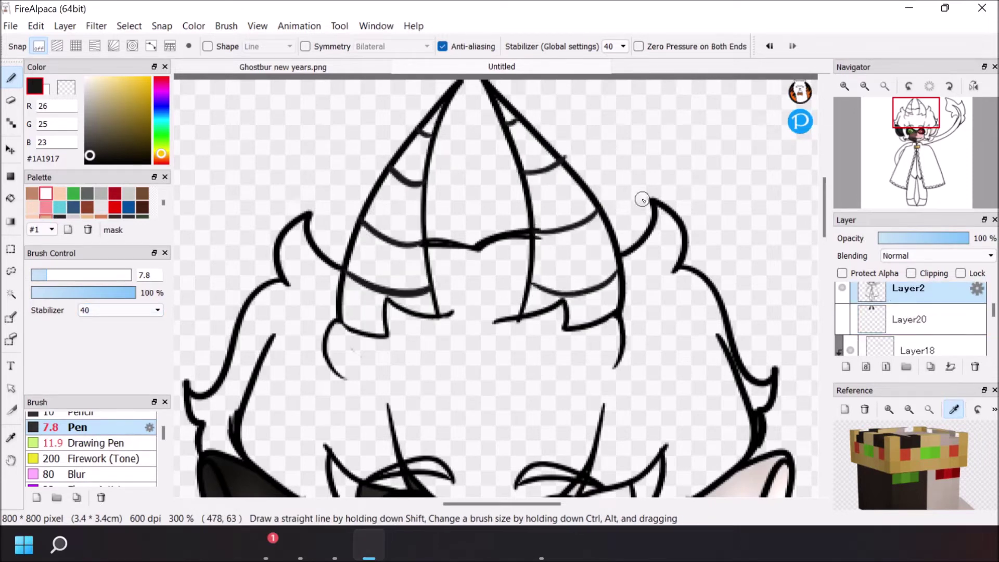
pyautogui.click(842, 319)
# Repaint both horns in #423F38 with the 11.9 Drawing Pen on a clipped layer, and merge it into the horn fill
pyautogui.click(897, 312)
pyautogui.click(846, 367)
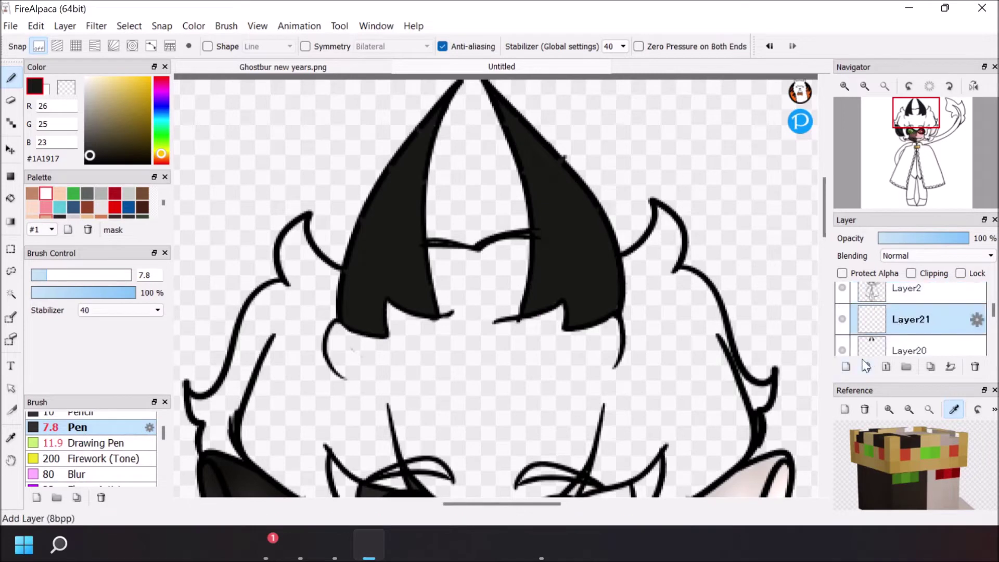
pyautogui.click(901, 348)
pyautogui.moveTo(948, 238); pyautogui.dragTo(975, 238)
pyautogui.click(947, 319)
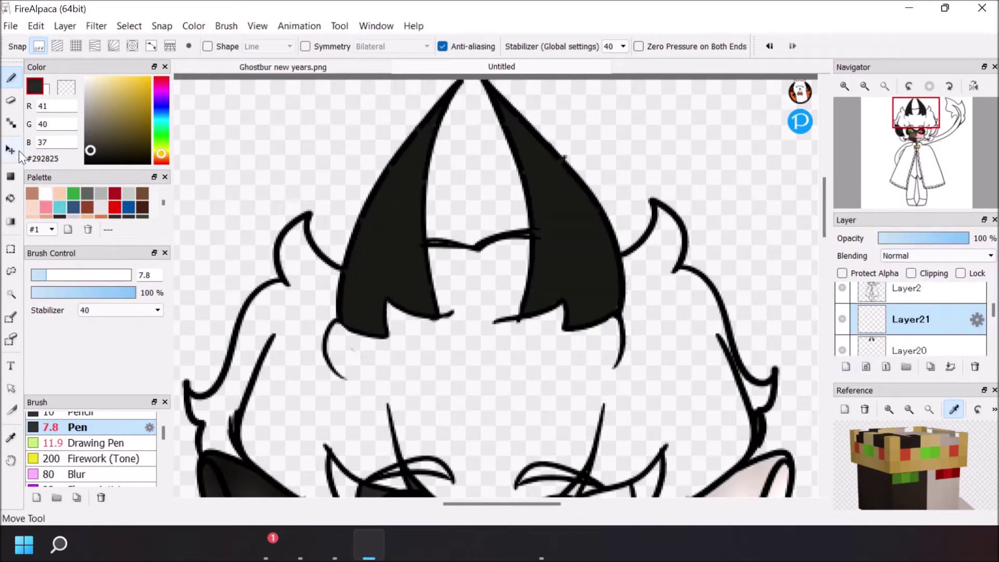
pyautogui.click(910, 273)
pyautogui.moveTo(90, 150); pyautogui.dragTo(93, 141)
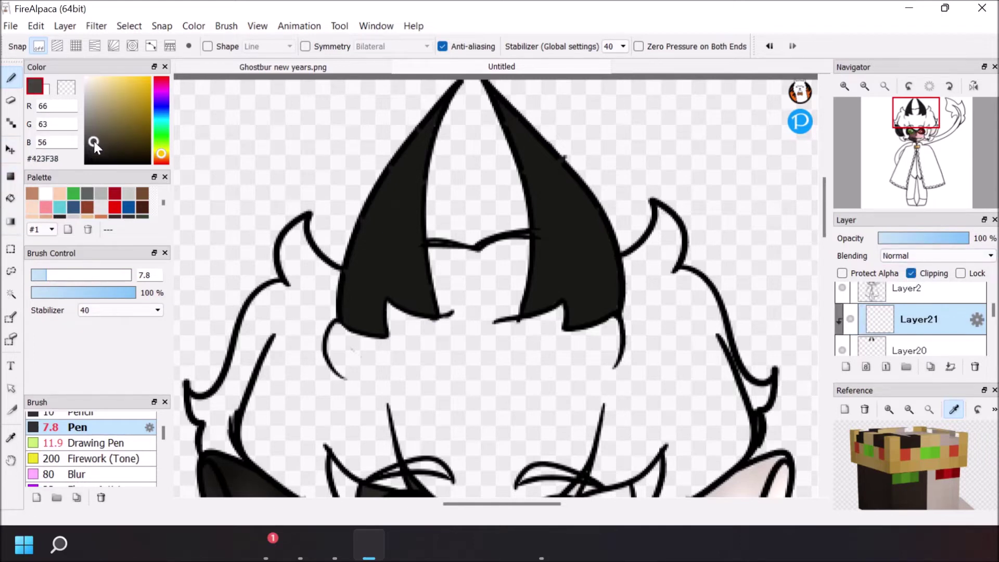
pyautogui.click(88, 442)
pyautogui.moveTo(397, 152)
pyautogui.mouseDown()
pyautogui.moveTo(438, 201)
pyautogui.moveTo(341, 298)
pyautogui.mouseUp()
pyautogui.moveTo(487, 88)
pyautogui.mouseDown()
pyautogui.moveTo(579, 169)
pyautogui.moveTo(509, 201)
pyautogui.moveTo(631, 348)
pyautogui.moveTo(610, 255)
pyautogui.mouseUp()
pyautogui.click(951, 367)
# On a new clipped Multiply layer, shade the edges and ridges of both horns with #423F38
pyautogui.click(847, 367)
pyautogui.click(912, 273)
pyautogui.click(926, 255)
pyautogui.click(924, 276)
pyautogui.moveTo(443, 98)
pyautogui.mouseDown()
pyautogui.moveTo(350, 319)
pyautogui.moveTo(427, 161)
pyautogui.moveTo(371, 227)
pyautogui.moveTo(368, 265)
pyautogui.mouseUp()
pyautogui.moveTo(513, 131)
pyautogui.mouseDown()
pyautogui.moveTo(529, 183)
pyautogui.moveTo(564, 158)
pyautogui.moveTo(571, 326)
pyautogui.moveTo(559, 229)
pyautogui.mouseUp()
pyautogui.moveTo(619, 258); pyautogui.dragTo(571, 307)
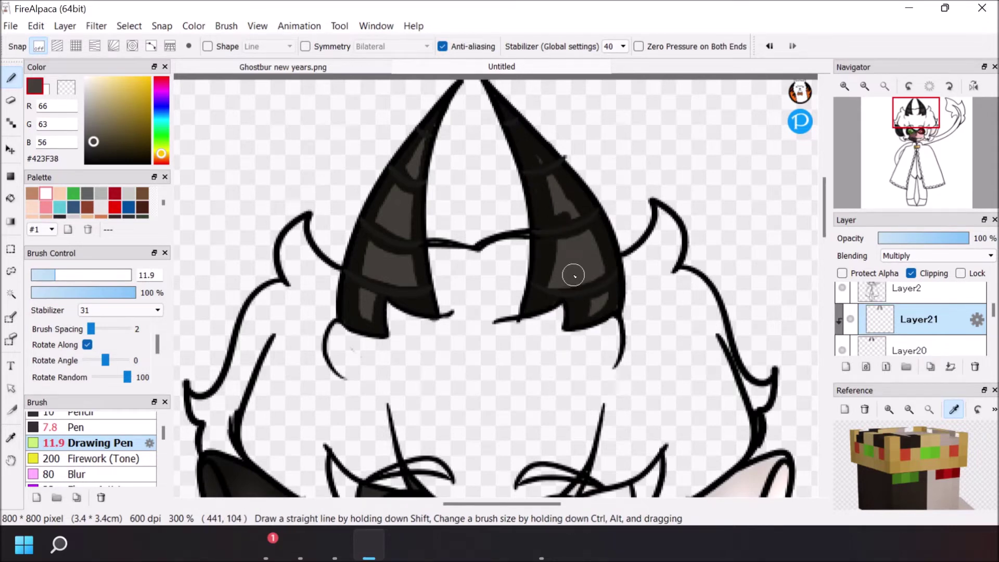
# Soften the horns' Multiply shading with a Gaussian Blur
pyautogui.click(99, 26)
pyautogui.click(148, 157)
pyautogui.click(892, 168)
# On a new clipped layer set to Add, paint #423F38 highlights in the segments of both horns
pyautogui.click(847, 367)
pyautogui.click(937, 255)
pyautogui.click(905, 359)
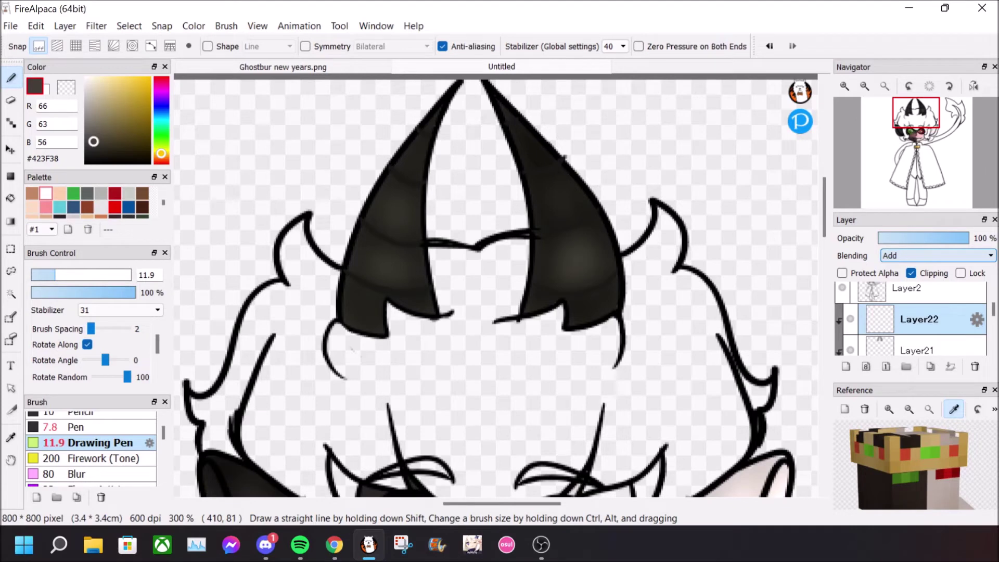
pyautogui.moveTo(344, 292)
pyautogui.mouseDown()
pyautogui.moveTo(357, 303)
pyautogui.moveTo(380, 217)
pyautogui.moveTo(427, 135)
pyautogui.mouseUp()
pyautogui.moveTo(512, 125); pyautogui.dragTo(571, 213)
pyautogui.moveTo(560, 250)
pyautogui.mouseDown()
pyautogui.moveTo(591, 268)
pyautogui.moveTo(570, 276)
pyautogui.mouseUp()
# Soften the horn highlights with a Gaussian Blur of 9.64
pyautogui.click(134, 27)
pyautogui.moveTo(99, 27)
pyautogui.click(141, 162)
pyautogui.moveTo(827, 135); pyautogui.dragTo(834, 135)
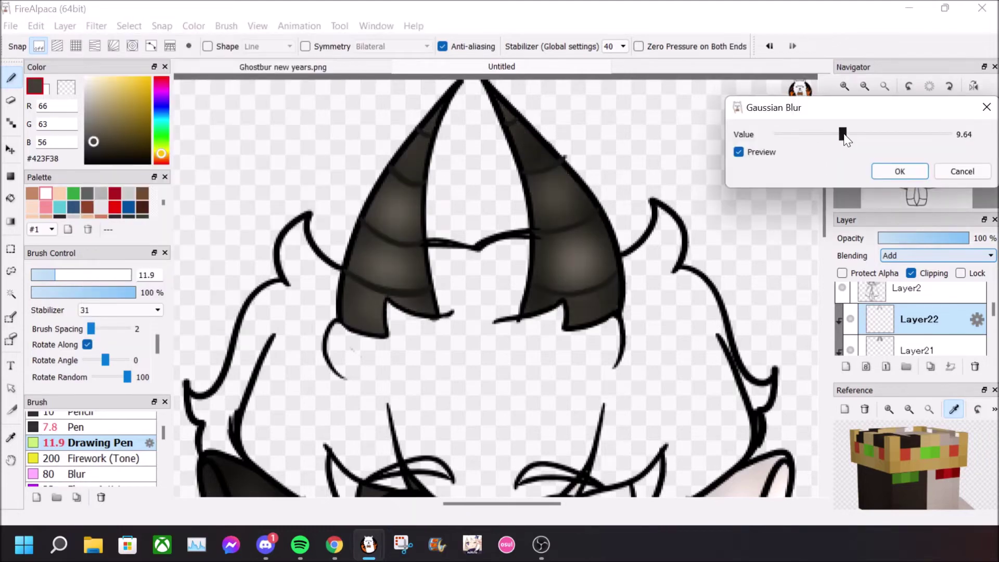
pyautogui.press('Return')
# On a new Normal layer, fill the part of the tail between the dark-side cloak edge and the collar with #302E2A
pyautogui.click(885, 86)
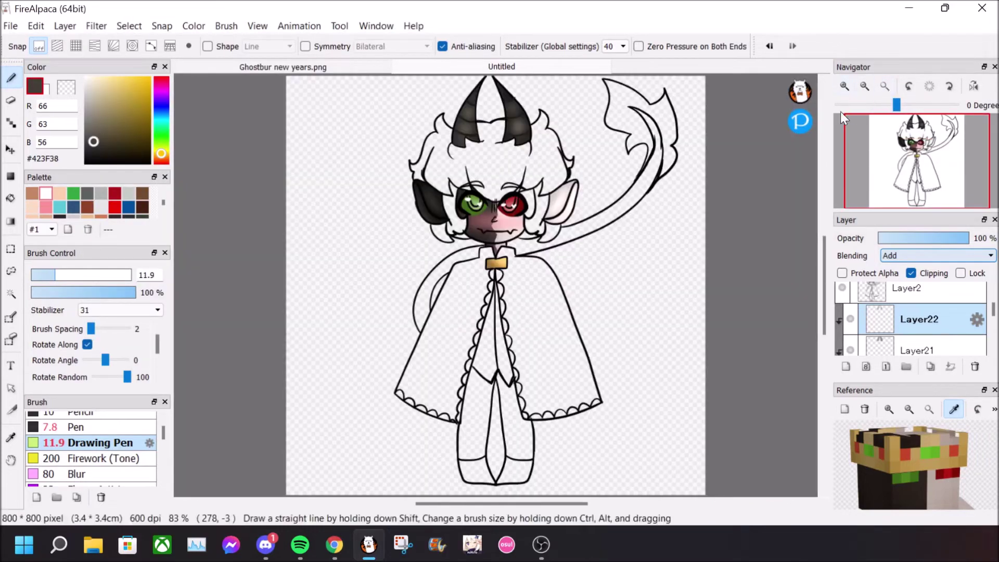
pyautogui.click(845, 86)
pyautogui.click(845, 86)
pyautogui.click(846, 367)
pyautogui.moveTo(371, 255)
pyautogui.mouseDown()
pyautogui.moveTo(326, 305)
pyautogui.moveTo(358, 261)
pyautogui.moveTo(336, 268)
pyautogui.moveTo(334, 342)
pyautogui.mouseUp()
pyautogui.click(92, 148)
pyautogui.moveTo(315, 393)
pyautogui.mouseDown()
pyautogui.moveTo(308, 333)
pyautogui.moveTo(321, 378)
pyautogui.mouseUp()
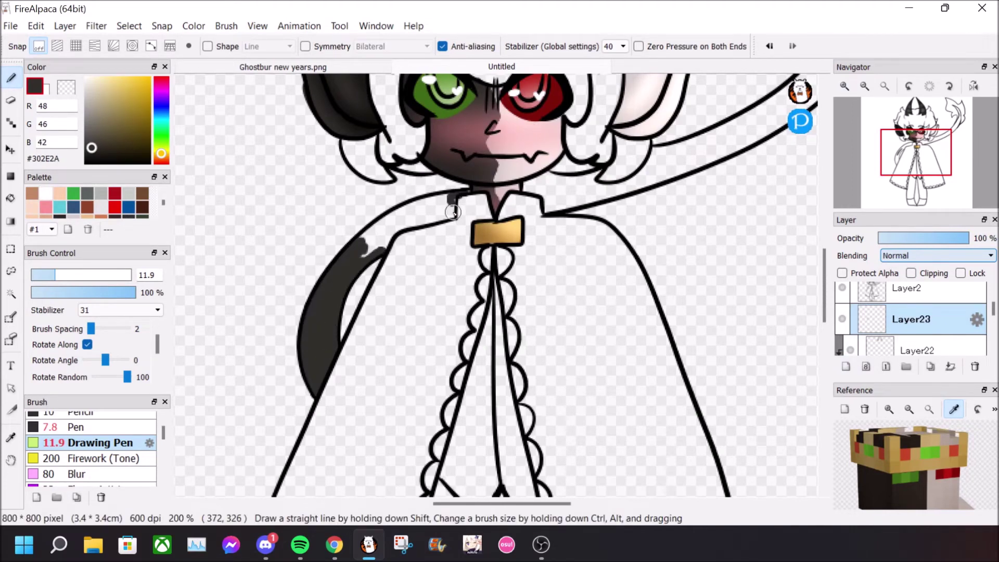
pyautogui.moveTo(451, 193)
pyautogui.mouseDown()
pyautogui.moveTo(416, 202)
pyautogui.moveTo(385, 225)
pyautogui.moveTo(431, 214)
pyautogui.mouseUp()
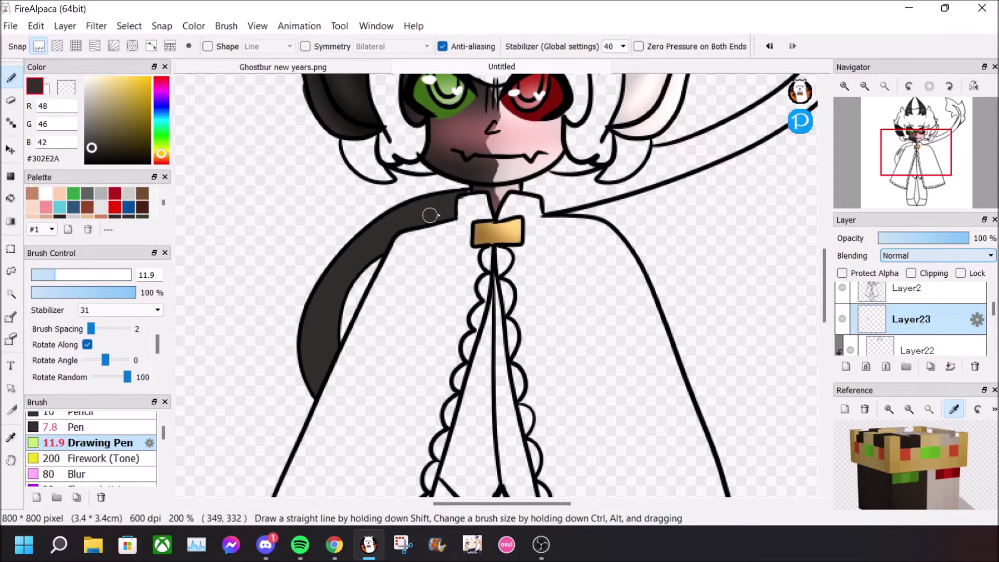
# Continue the #302E2A tail fill from the neck on the pale side up past the ear, rotating the canvas for easier strokes
pyautogui.moveTo(826, 291); pyautogui.dragTo(828, 273)
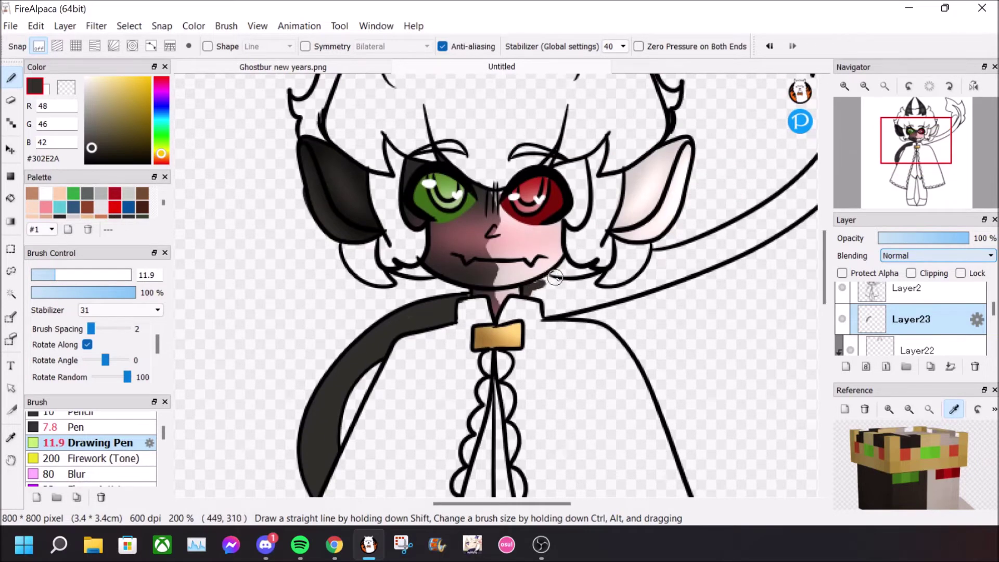
pyautogui.moveTo(558, 311); pyautogui.dragTo(576, 300)
pyautogui.press('Left')
pyautogui.press('Left')
pyautogui.press('Left')
pyautogui.press('Left')
pyautogui.press('Left')
pyautogui.press('Left')
pyautogui.press('Left')
pyautogui.press('Left')
pyautogui.press('Left')
pyautogui.press('Left')
pyautogui.press('Left')
pyautogui.press('Left')
pyautogui.moveTo(534, 221)
pyautogui.mouseDown()
pyautogui.moveTo(563, 161)
pyautogui.moveTo(580, 251)
pyautogui.moveTo(562, 252)
pyautogui.mouseUp()
pyautogui.scroll(6, 567, 204)
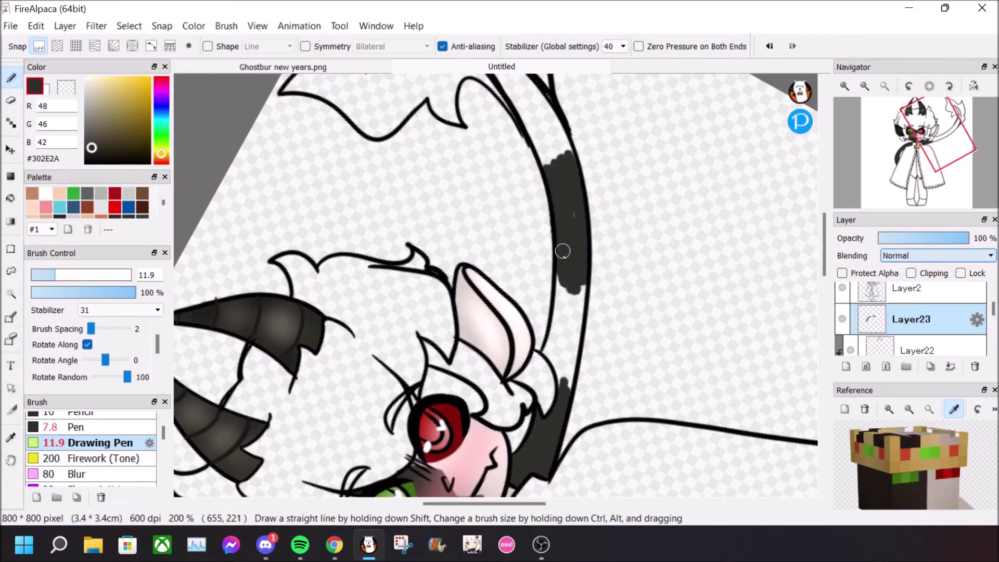
pyautogui.press('e')
pyautogui.press('b')
pyautogui.moveTo(560, 291); pyautogui.dragTo(565, 395)
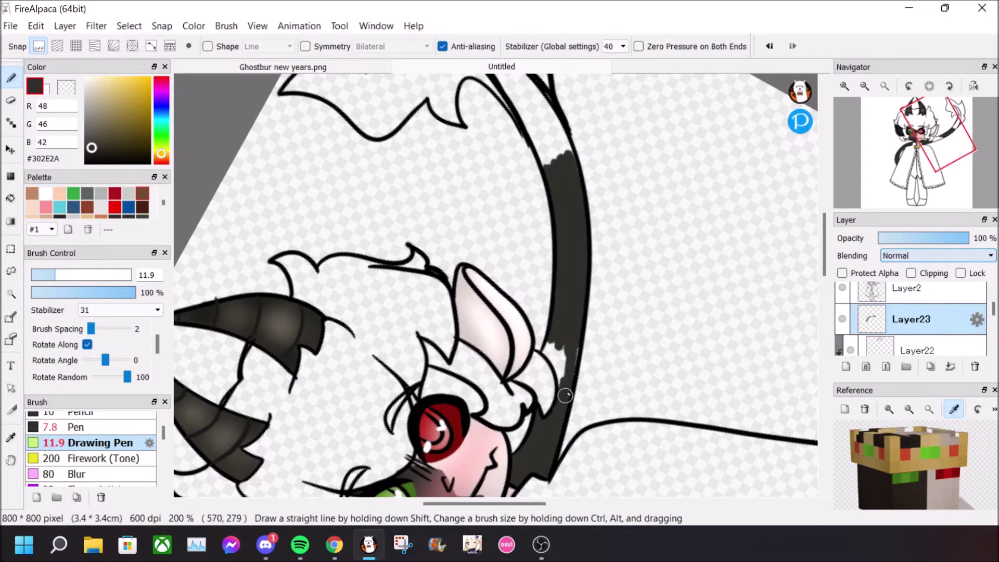
# Fill the remaining upper part of the tail with #302E2A up to its narrow point inside the flame-shaped tuft
pyautogui.scroll(4, 586, 339)
pyautogui.click(897, 106)
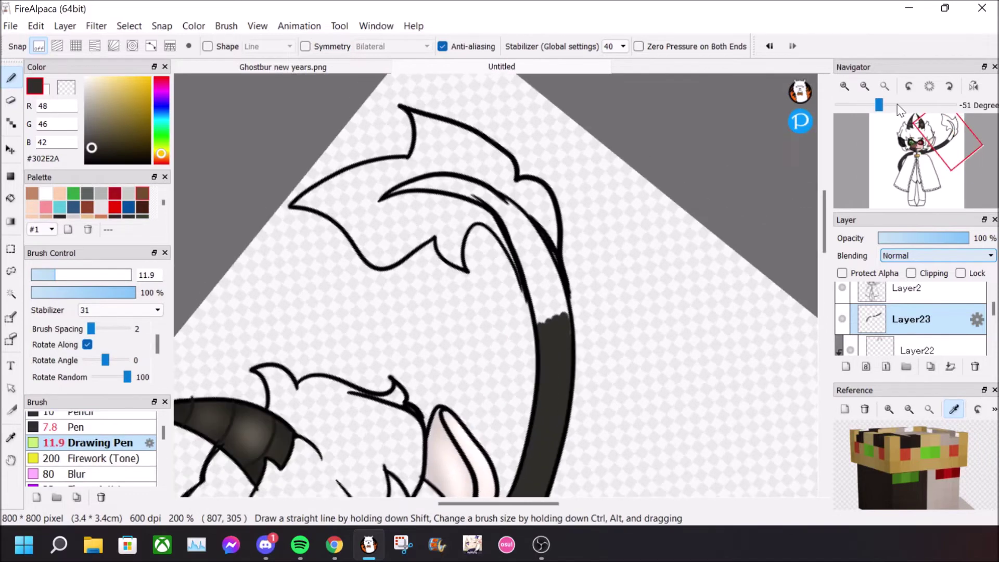
pyautogui.moveTo(880, 106); pyautogui.dragTo(889, 106)
pyautogui.moveTo(522, 178)
pyautogui.mouseDown()
pyautogui.moveTo(492, 158)
pyautogui.moveTo(531, 194)
pyautogui.moveTo(554, 244)
pyautogui.moveTo(530, 345)
pyautogui.mouseUp()
pyautogui.hotkey('ctrl', 'z')
pyautogui.moveTo(528, 241)
pyautogui.mouseDown()
pyautogui.moveTo(515, 341)
pyautogui.moveTo(546, 296)
pyautogui.mouseUp()
# On a new clipped Multiply layer, paint dark #302E2A shadows along the tail, leaving unshaded gaps
pyautogui.click(847, 367)
pyautogui.click(911, 273)
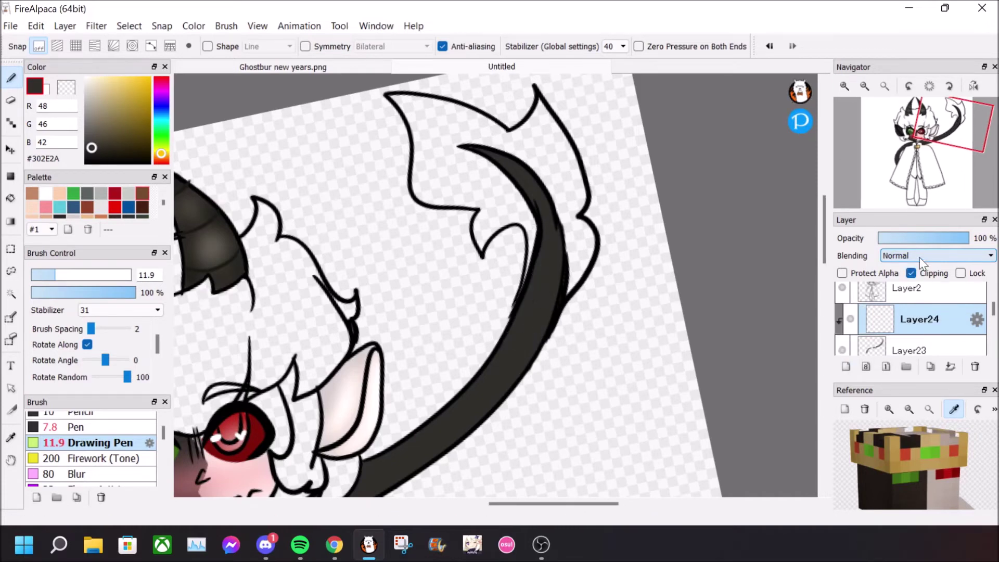
pyautogui.click(918, 257)
pyautogui.click(911, 280)
pyautogui.moveTo(513, 173)
pyautogui.mouseDown()
pyautogui.moveTo(572, 253)
pyautogui.moveTo(520, 287)
pyautogui.moveTo(498, 389)
pyautogui.moveTo(458, 415)
pyautogui.moveTo(448, 235)
pyautogui.mouseUp()
pyautogui.moveTo(390, 265)
pyautogui.mouseDown()
pyautogui.moveTo(386, 286)
pyautogui.moveTo(266, 411)
pyautogui.mouseUp()
pyautogui.moveTo(259, 456)
pyautogui.mouseDown()
pyautogui.moveTo(609, 374)
pyautogui.moveTo(515, 318)
pyautogui.mouseUp()
pyautogui.moveTo(413, 256)
pyautogui.mouseDown()
pyautogui.moveTo(398, 208)
pyautogui.moveTo(363, 408)
pyautogui.moveTo(346, 314)
pyautogui.mouseUp()
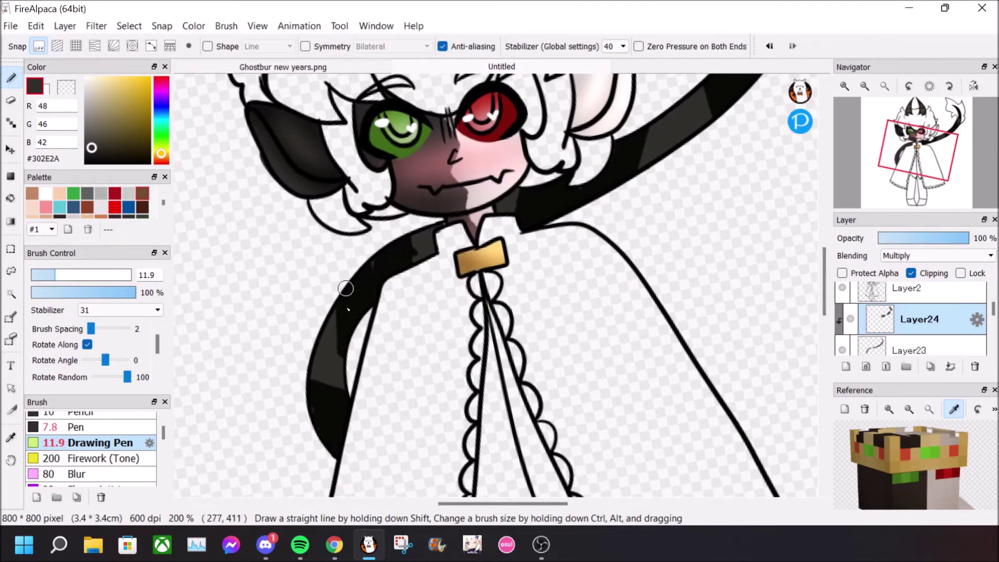
# On a new clipped layer set to Add, paint #302E2A highlights in the unshaded gaps of the tail
pyautogui.click(847, 366)
pyautogui.click(932, 256)
pyautogui.click(917, 288)
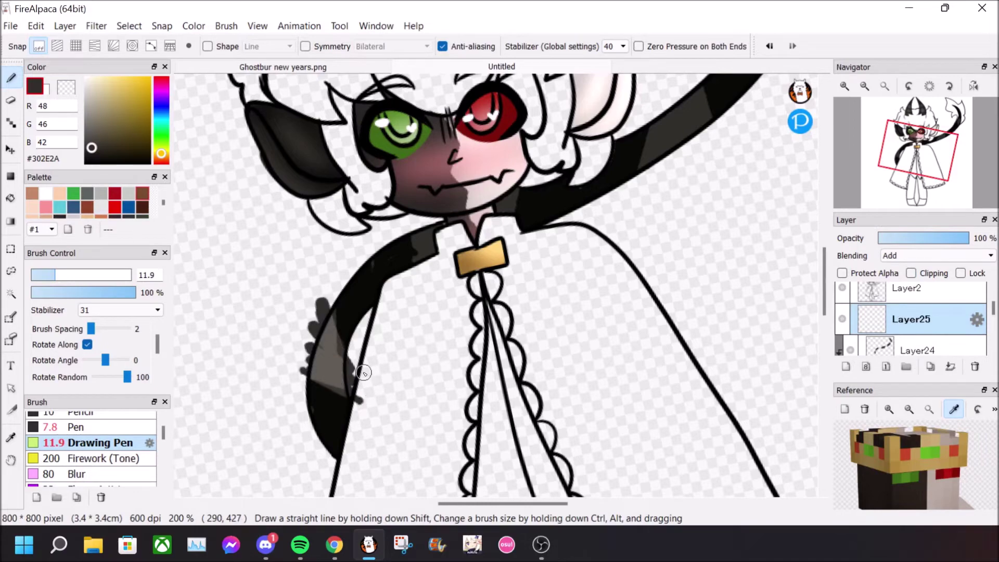
pyautogui.click(911, 273)
pyautogui.moveTo(514, 192); pyautogui.dragTo(515, 211)
pyautogui.moveTo(627, 125)
pyautogui.mouseDown()
pyautogui.moveTo(628, 215)
pyautogui.moveTo(713, 175)
pyautogui.moveTo(717, 207)
pyautogui.mouseUp()
pyautogui.moveTo(631, 247)
pyautogui.mouseDown()
pyautogui.moveTo(618, 480)
pyautogui.moveTo(528, 477)
pyautogui.mouseUp()
pyautogui.moveTo(688, 303)
pyautogui.mouseDown()
pyautogui.moveTo(708, 245)
pyautogui.moveTo(703, 314)
pyautogui.mouseUp()
# Apply Gaussian Blur to the tail's Multiply shadow layer and to its Add highlight layer
pyautogui.click(918, 348)
pyautogui.click(130, 26)
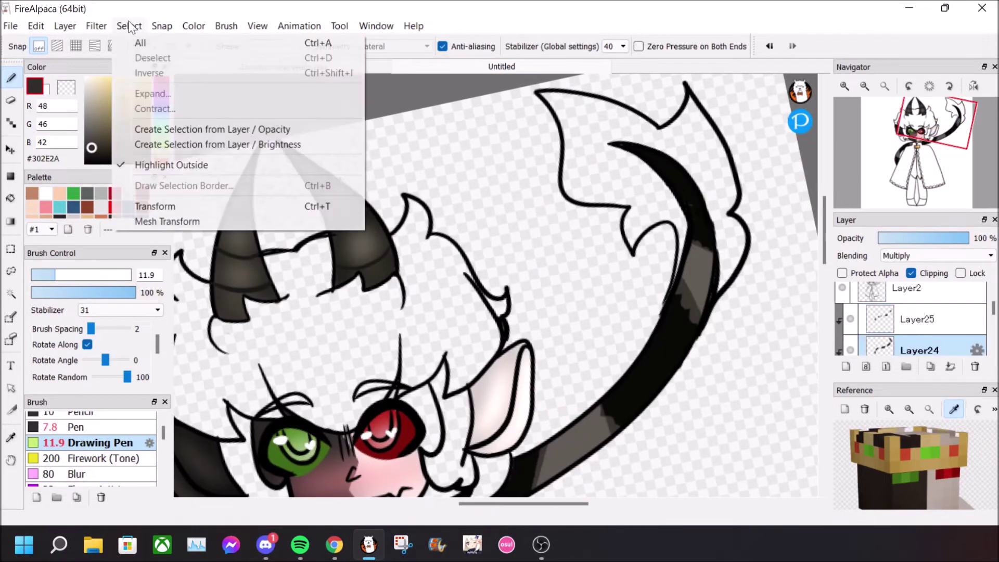
pyautogui.moveTo(98, 26)
pyautogui.click(180, 154)
pyautogui.click(894, 169)
pyautogui.click(920, 319)
pyautogui.click(129, 25)
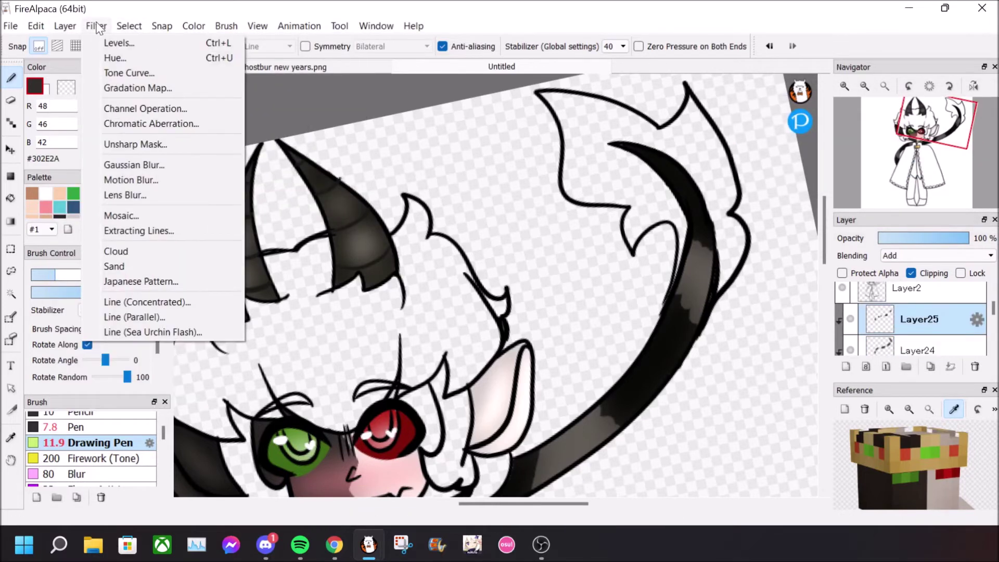
pyautogui.click(177, 160)
pyautogui.click(900, 172)
# On a new layer, paint pale #D5CDC7 patches on the tail's upper stretch and near the neck
pyautogui.click(846, 367)
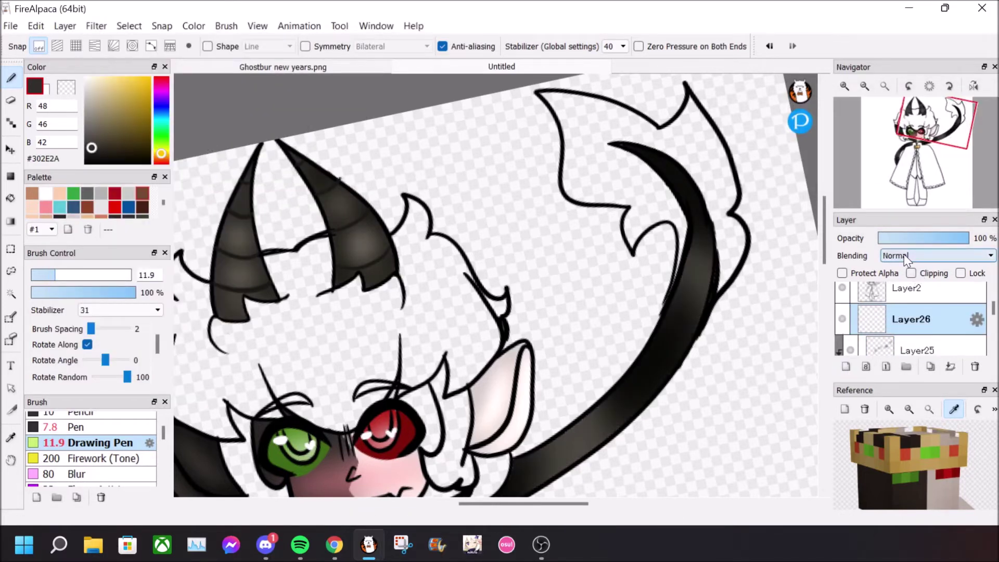
pyautogui.rightClick(611, 423)
pyautogui.moveTo(621, 407)
pyautogui.mouseDown()
pyautogui.moveTo(695, 325)
pyautogui.moveTo(642, 404)
pyautogui.mouseUp()
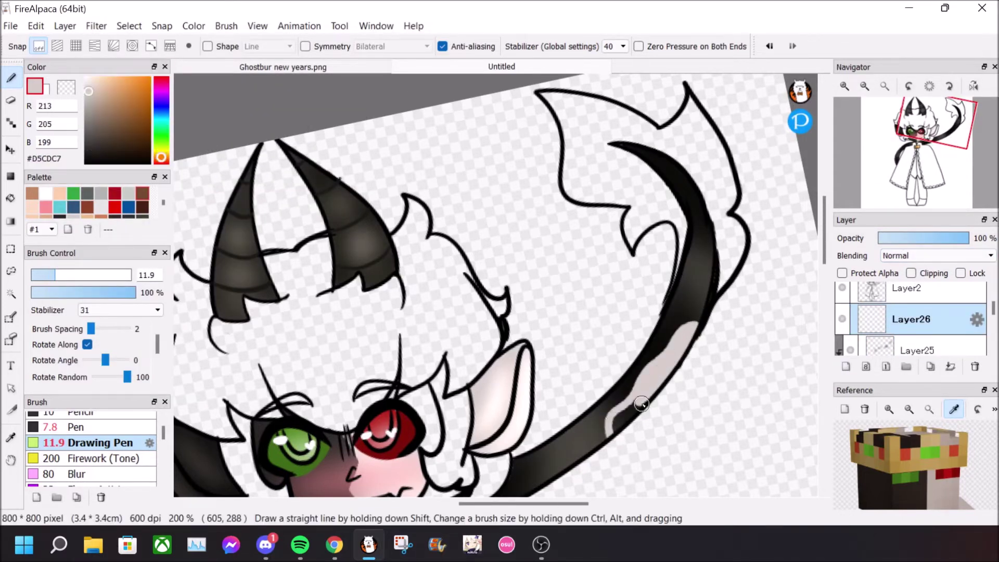
pyautogui.scroll(-5, 617, 424)
pyautogui.moveTo(452, 230)
pyautogui.mouseDown()
pyautogui.moveTo(406, 239)
pyautogui.moveTo(464, 224)
pyautogui.moveTo(438, 216)
pyautogui.mouseUp()
# Paint pale #D5CDC7 patches on the tail stretch that curves beside the cape
pyautogui.click(11, 100)
pyautogui.click(11, 78)
pyautogui.moveTo(316, 295)
pyautogui.mouseDown()
pyautogui.moveTo(264, 340)
pyautogui.moveTo(313, 299)
pyautogui.moveTo(275, 341)
pyautogui.mouseUp()
pyautogui.press('e')
pyautogui.press('b')
pyautogui.moveTo(209, 419); pyautogui.dragTo(225, 453)
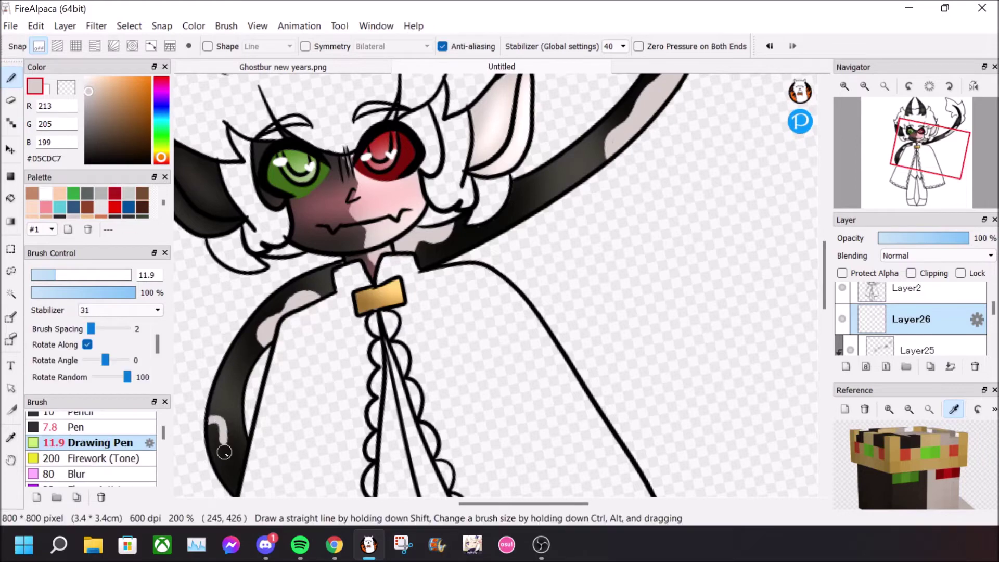
# Paint two pale #D5CDC7 patches on the thin end of the tail, near the fin
pyautogui.moveTo(825, 289); pyautogui.dragTo(825, 223)
pyautogui.moveTo(666, 212); pyautogui.dragTo(626, 194)
pyautogui.hotkey('ctrl', 'z')
pyautogui.moveTo(707, 280); pyautogui.dragTo(691, 240)
pyautogui.moveTo(644, 207); pyautogui.dragTo(669, 225)
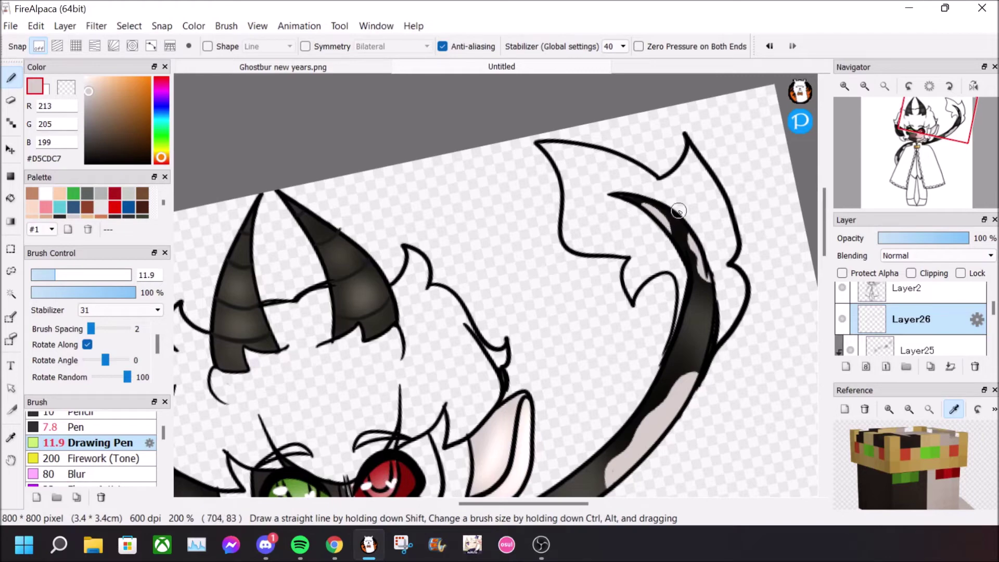
# On a new clipped Multiply layer, paint #D5CDC7 shadows over the tail's pale patches
pyautogui.click(846, 367)
pyautogui.click(911, 273)
pyautogui.click(936, 255)
pyautogui.click(909, 280)
pyautogui.moveTo(644, 206); pyautogui.dragTo(670, 228)
pyautogui.moveTo(692, 240); pyautogui.dragTo(709, 279)
pyautogui.moveTo(695, 374); pyautogui.dragTo(648, 449)
pyautogui.scroll(-5, 385, 389)
pyautogui.scroll(-4, 491, 462)
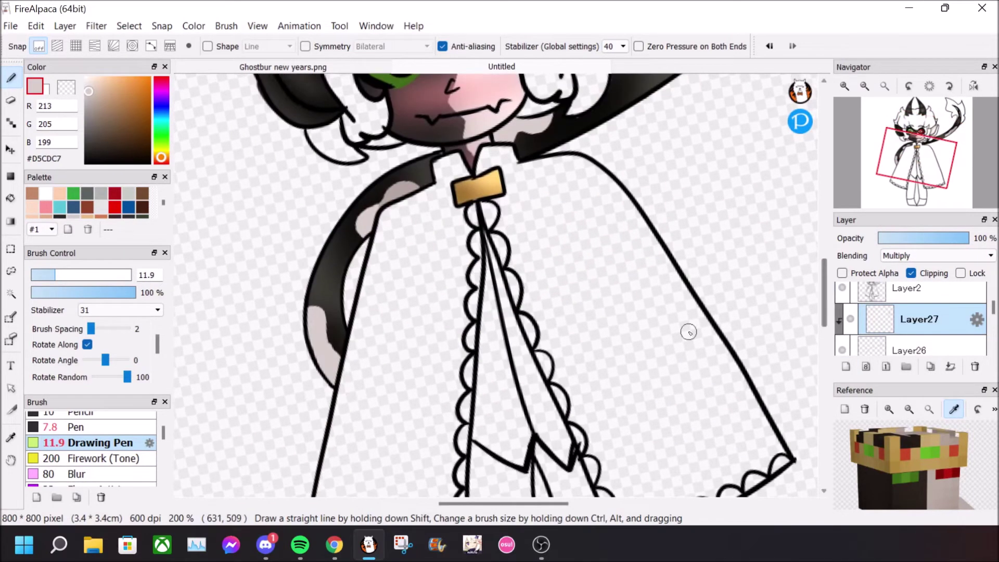
# Apply Gaussian Blur to the Multiply shadow layer of the tail's pale patches
pyautogui.click(96, 26)
pyautogui.click(133, 163)
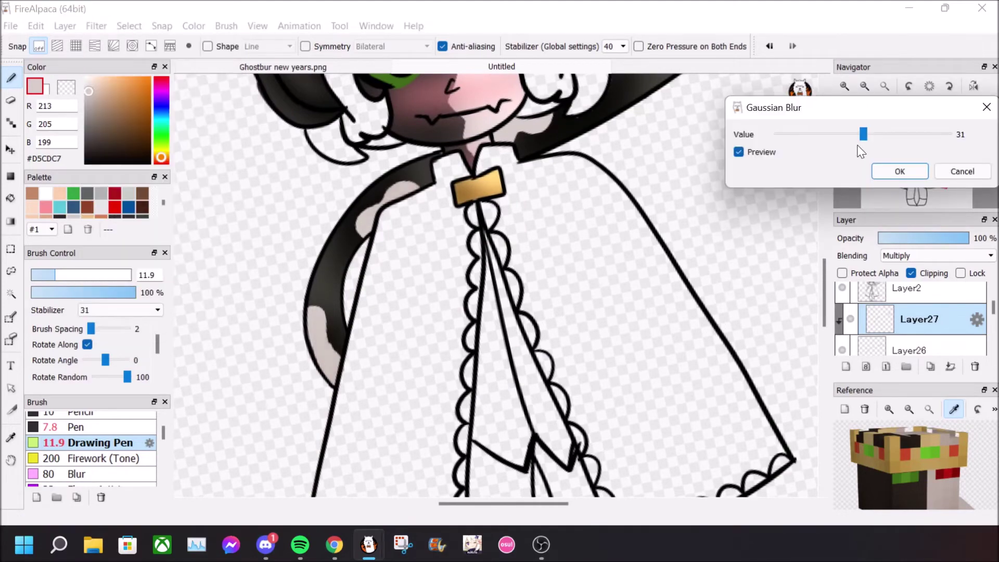
pyautogui.click(892, 172)
# On a new clipped layer set to Add, paint #D5CDC7 highlights on the tail's pale patches
pyautogui.click(847, 367)
pyautogui.click(911, 274)
pyautogui.click(918, 256)
pyautogui.click(908, 292)
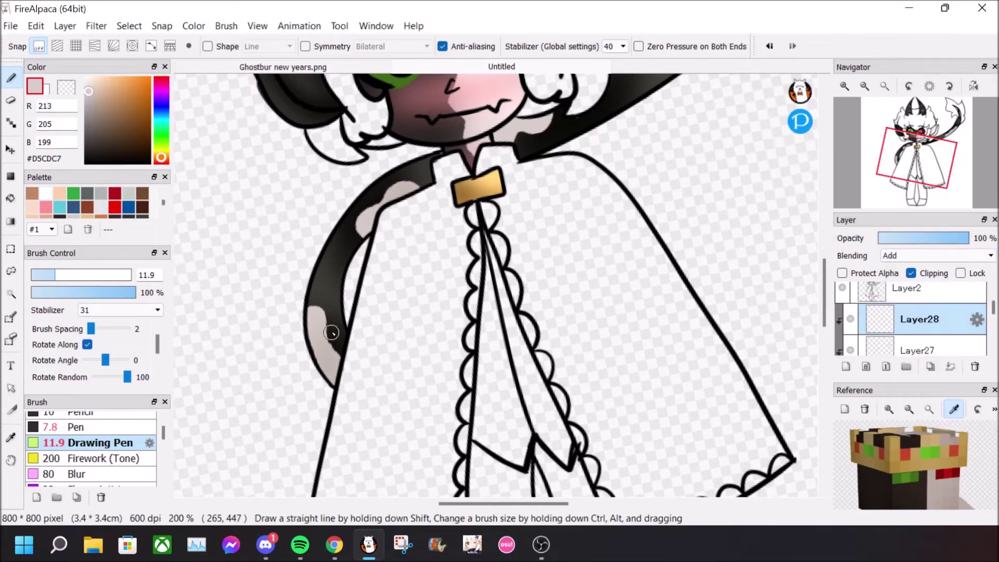
pyautogui.moveTo(335, 346); pyautogui.dragTo(316, 313)
pyautogui.scroll(5, 452, 198)
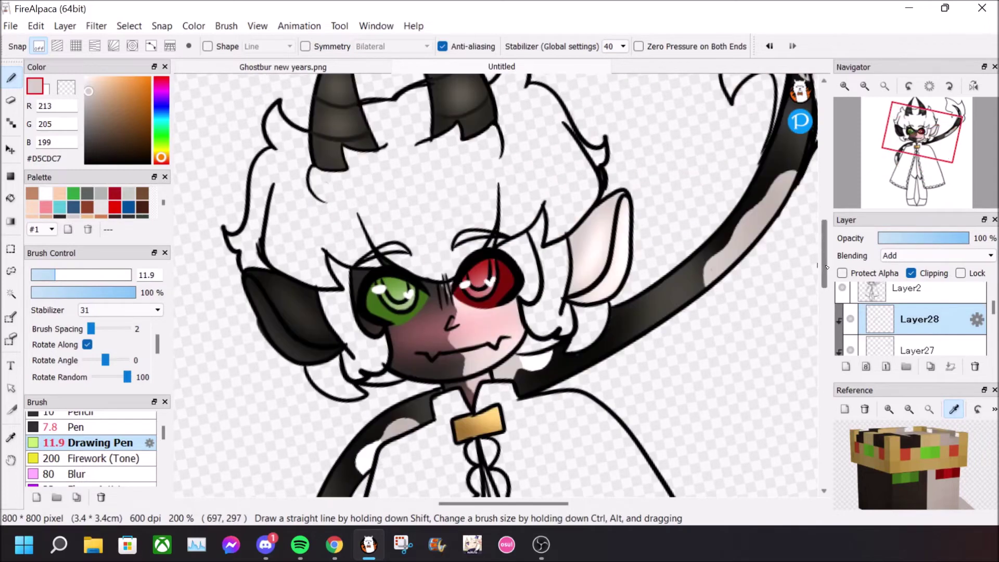
pyautogui.scroll(5, 714, 277)
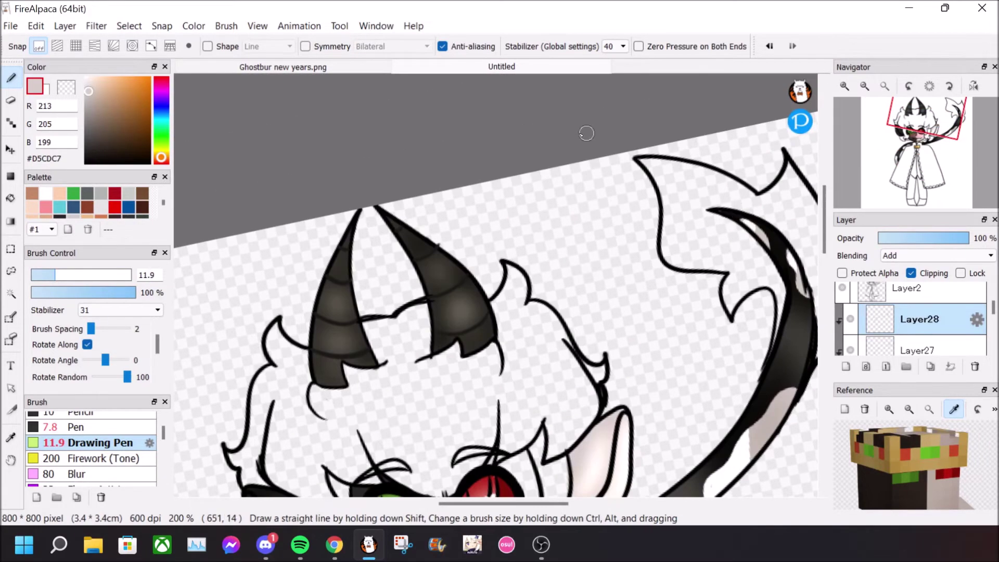
# Apply Gaussian Blur to the Add highlight layer of the tail's pale patches
pyautogui.click(97, 26)
pyautogui.click(133, 163)
pyautogui.moveTo(850, 134); pyautogui.dragTo(870, 134)
pyautogui.click(899, 171)
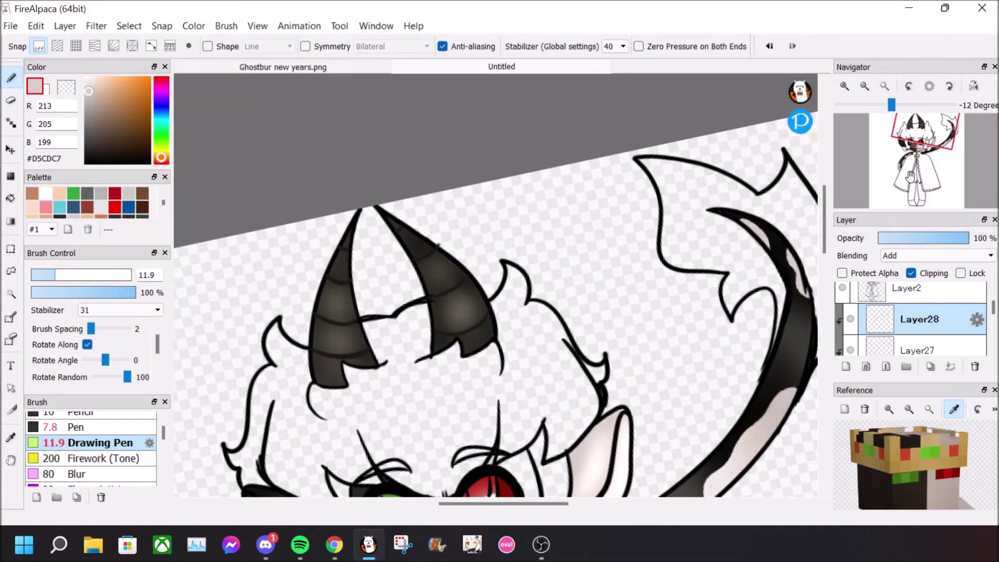
# On a new layer, fill the whole fin at the tail's end with #D5CDC7, keeping inside the lineart
pyautogui.hscroll(4, 573, 487)
pyautogui.click(846, 366)
pyautogui.moveTo(465, 185)
pyautogui.mouseDown()
pyautogui.moveTo(471, 219)
pyautogui.moveTo(445, 162)
pyautogui.moveTo(474, 220)
pyautogui.moveTo(462, 235)
pyautogui.moveTo(501, 264)
pyautogui.moveTo(473, 248)
pyautogui.moveTo(487, 207)
pyautogui.mouseUp()
pyautogui.moveTo(555, 275); pyautogui.dragTo(566, 287)
pyautogui.moveTo(517, 264)
pyautogui.mouseDown()
pyautogui.moveTo(558, 281)
pyautogui.moveTo(539, 255)
pyautogui.moveTo(477, 233)
pyautogui.moveTo(519, 279)
pyautogui.mouseUp()
pyautogui.press('e')
pyautogui.press('b')
pyautogui.moveTo(467, 168)
pyautogui.mouseDown()
pyautogui.moveTo(504, 208)
pyautogui.moveTo(470, 162)
pyautogui.moveTo(525, 203)
pyautogui.moveTo(533, 192)
pyautogui.moveTo(504, 171)
pyautogui.moveTo(559, 208)
pyautogui.moveTo(554, 202)
pyautogui.moveTo(590, 180)
pyautogui.moveTo(607, 212)
pyautogui.moveTo(579, 207)
pyautogui.moveTo(603, 266)
pyautogui.moveTo(612, 261)
pyautogui.moveTo(633, 320)
pyautogui.mouseUp()
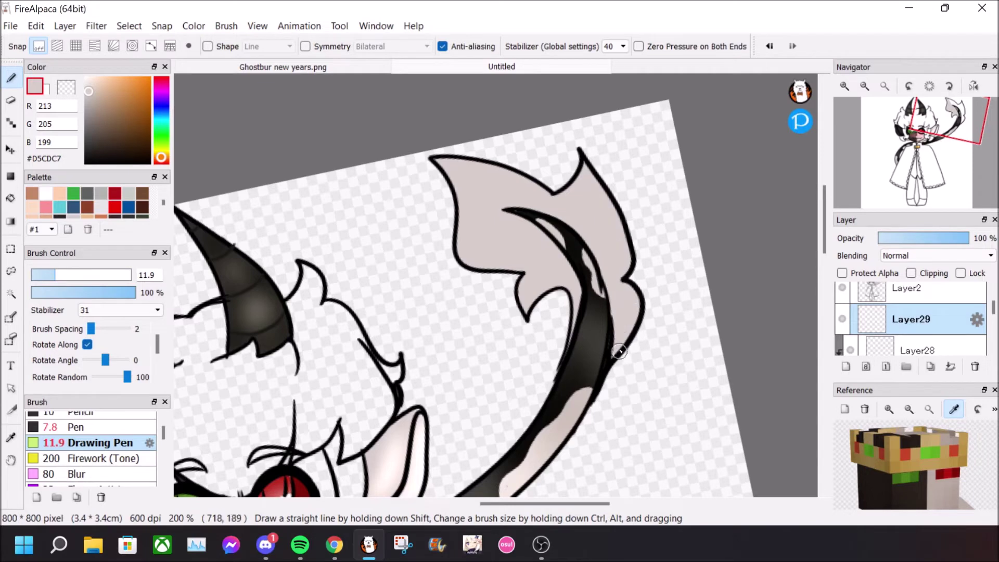
# On a new clipped Multiply layer, paint shadows around the tail fin's edges and soften them with the Blur brush
pyautogui.click(846, 367)
pyautogui.click(911, 274)
pyautogui.click(916, 257)
pyautogui.click(914, 271)
pyautogui.moveTo(442, 162)
pyautogui.mouseDown()
pyautogui.moveTo(457, 236)
pyautogui.moveTo(575, 291)
pyautogui.mouseUp()
pyautogui.moveTo(459, 170)
pyautogui.mouseDown()
pyautogui.moveTo(578, 162)
pyautogui.moveTo(626, 270)
pyautogui.moveTo(502, 240)
pyautogui.moveTo(546, 208)
pyautogui.moveTo(609, 211)
pyautogui.mouseUp()
pyautogui.click(78, 474)
pyautogui.moveTo(471, 144)
pyautogui.mouseDown()
pyautogui.moveTo(547, 234)
pyautogui.moveTo(581, 124)
pyautogui.mouseUp()
# On a new clipped layer set to Add, paint #D5CDC7 highlights inside each lobe of the tail fin with the Drawing Pen
pyautogui.click(847, 367)
pyautogui.click(911, 273)
pyautogui.click(932, 255)
pyautogui.click(906, 287)
pyautogui.click(89, 443)
pyautogui.moveTo(471, 181)
pyautogui.mouseDown()
pyautogui.moveTo(506, 252)
pyautogui.moveTo(546, 262)
pyautogui.mouseUp()
pyautogui.moveTo(546, 262); pyautogui.dragTo(494, 240)
pyautogui.moveTo(588, 197)
pyautogui.mouseDown()
pyautogui.moveTo(573, 239)
pyautogui.moveTo(577, 216)
pyautogui.mouseUp()
pyautogui.moveTo(572, 265); pyautogui.dragTo(533, 291)
pyautogui.moveTo(630, 294); pyautogui.dragTo(625, 318)
# Apply Gaussian Blur to the tail fin's Add highlight layer
pyautogui.click(65, 26)
pyautogui.moveTo(97, 26)
pyautogui.click(139, 160)
pyautogui.click(896, 172)
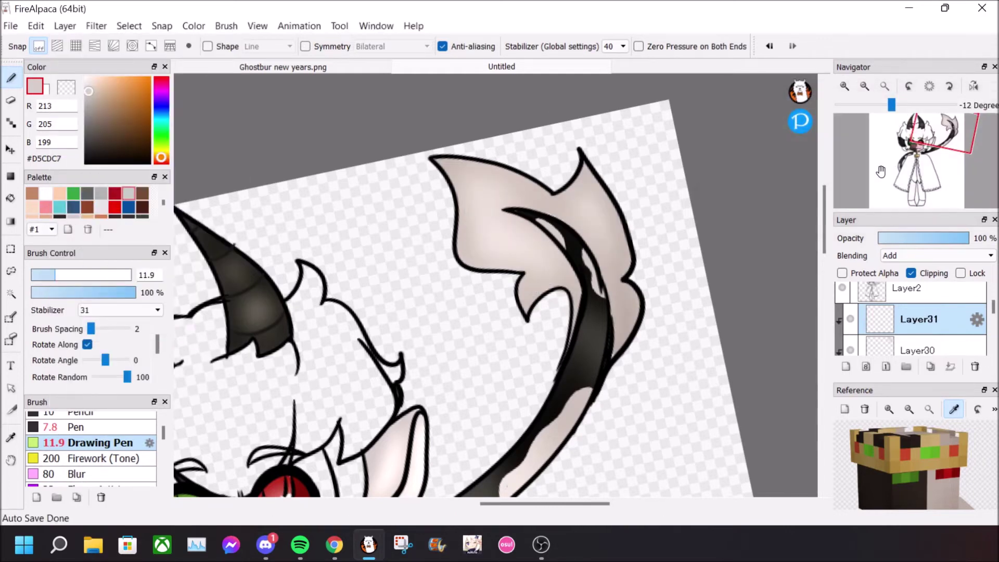
# Add a new Normal layer above the tail fin's highlight layer
pyautogui.click(541, 545)
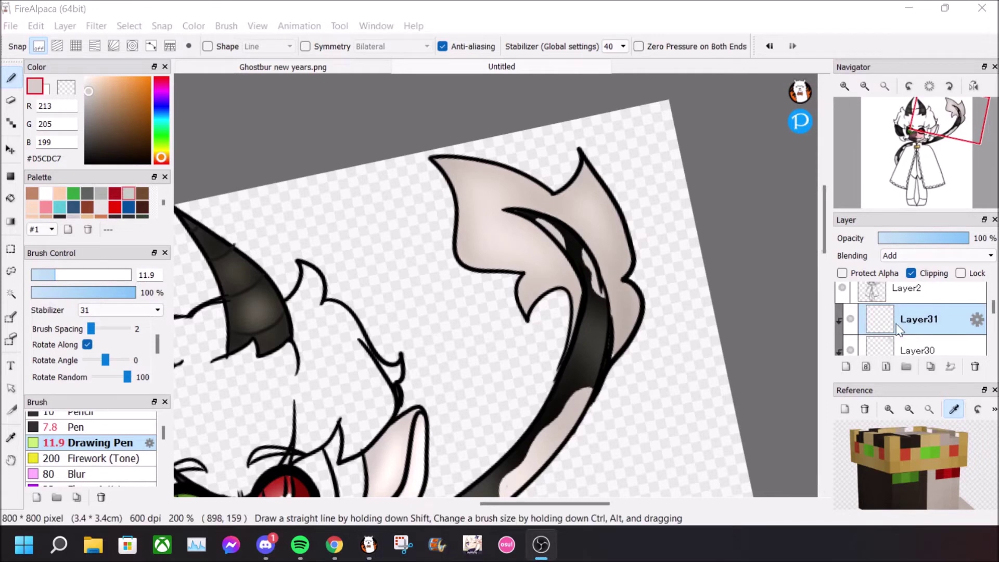
pyautogui.click(846, 366)
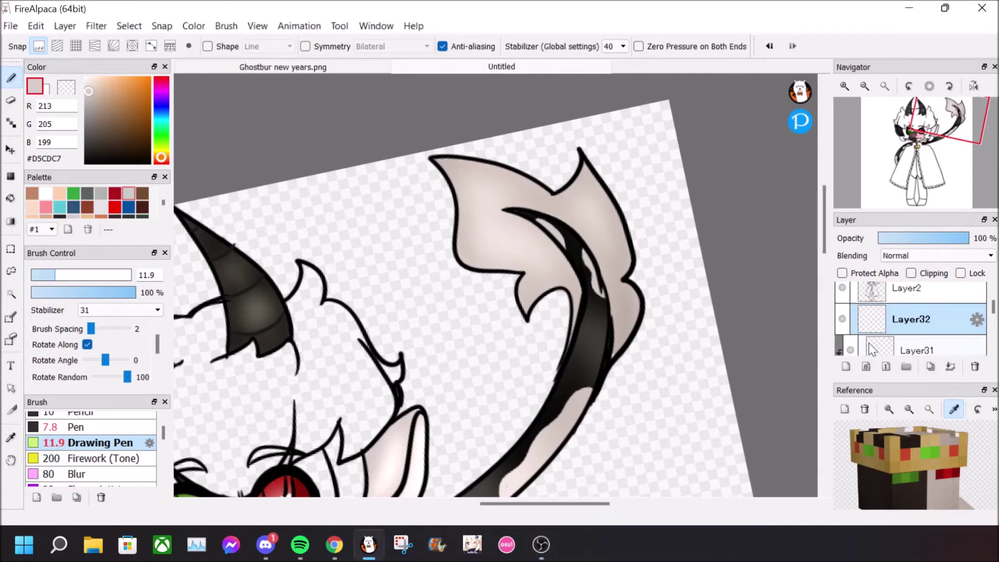
pyautogui.keyDown('alt'); pyautogui.click(573, 357); pyautogui.keyUp('alt')
pyautogui.moveTo(435, 158)
pyautogui.mouseDown()
pyautogui.moveTo(466, 178)
pyautogui.moveTo(474, 264)
pyautogui.mouseUp()
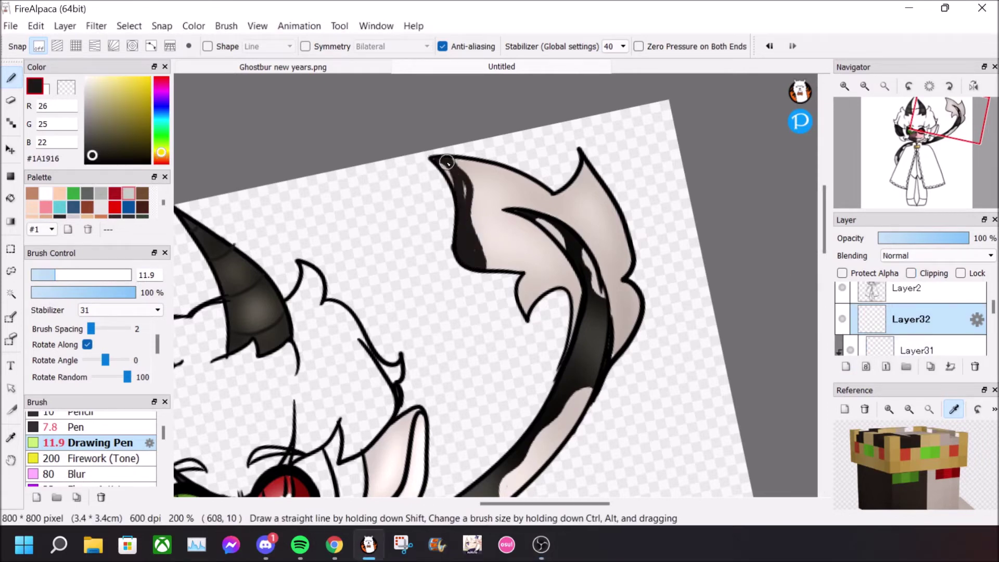
pyautogui.click(769, 46)
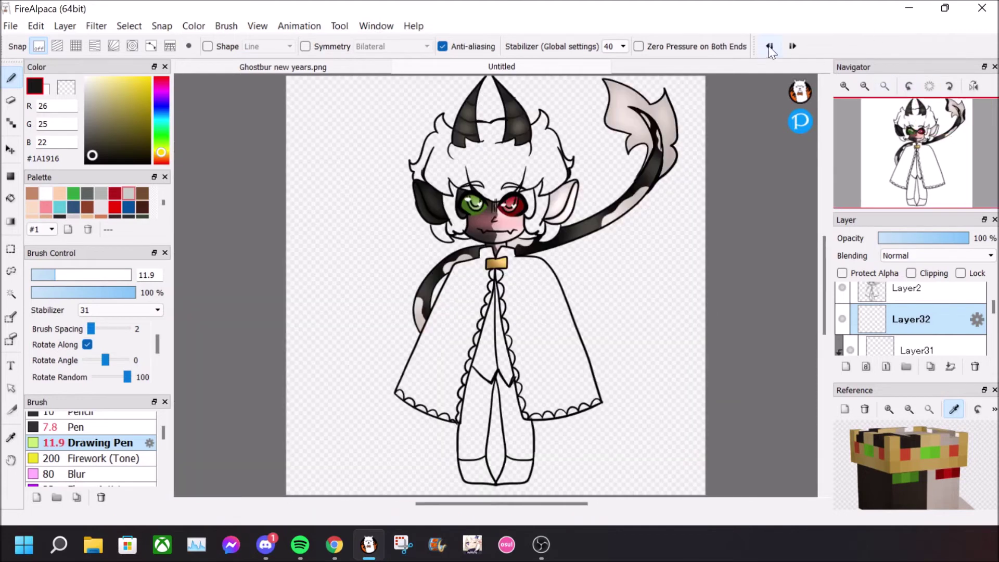
# Paint the dark side of the collar and the cape strip beside the clasp with dark #1E1C19
pyautogui.moveTo(949, 489); pyautogui.dragTo(951, 395)
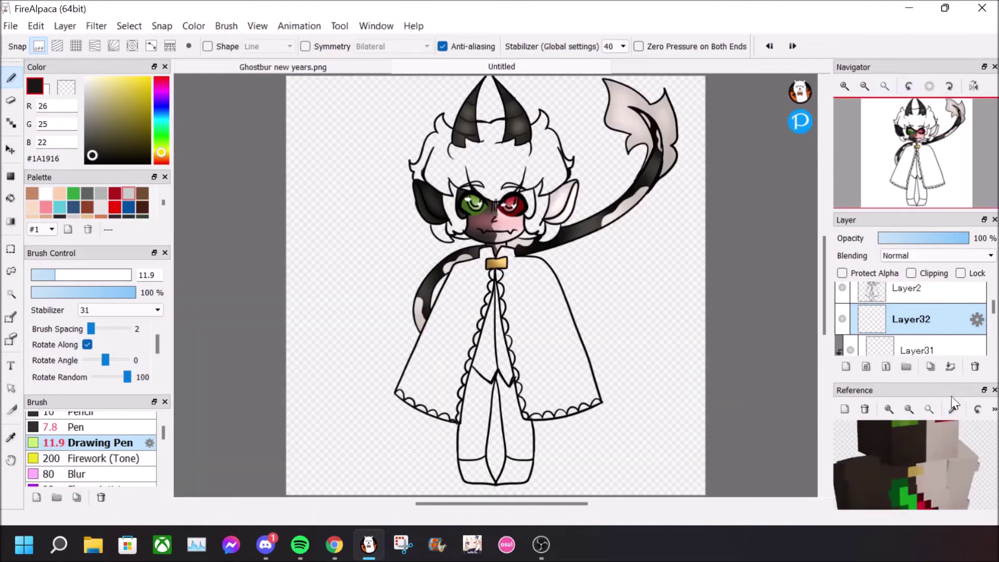
pyautogui.moveTo(885, 497); pyautogui.dragTo(879, 439)
pyautogui.keyDown('alt'); pyautogui.click(482, 251); pyautogui.keyUp('alt')
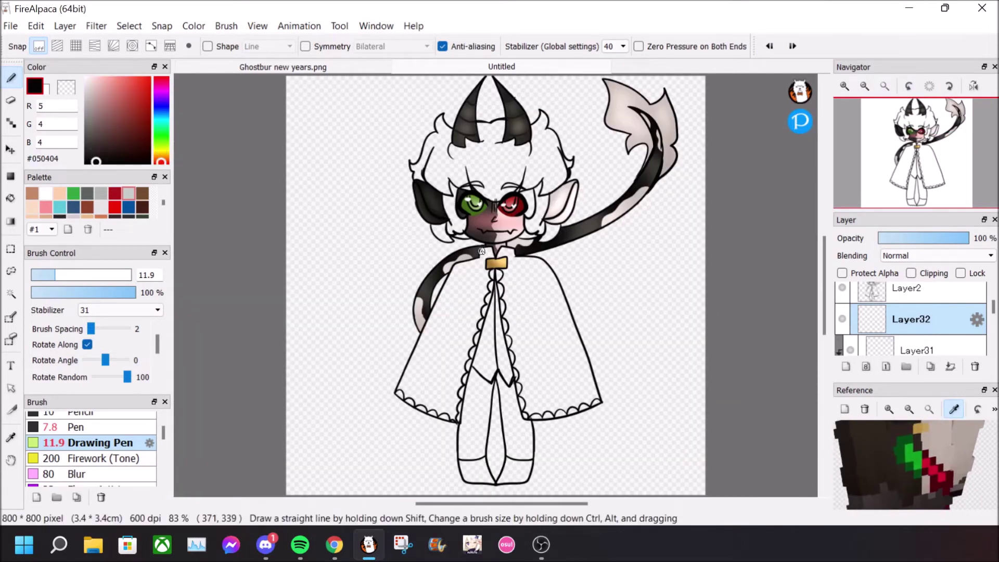
pyautogui.scroll(3, 482, 252)
pyautogui.moveTo(458, 264); pyautogui.dragTo(466, 256)
pyautogui.rightClick(339, 271)
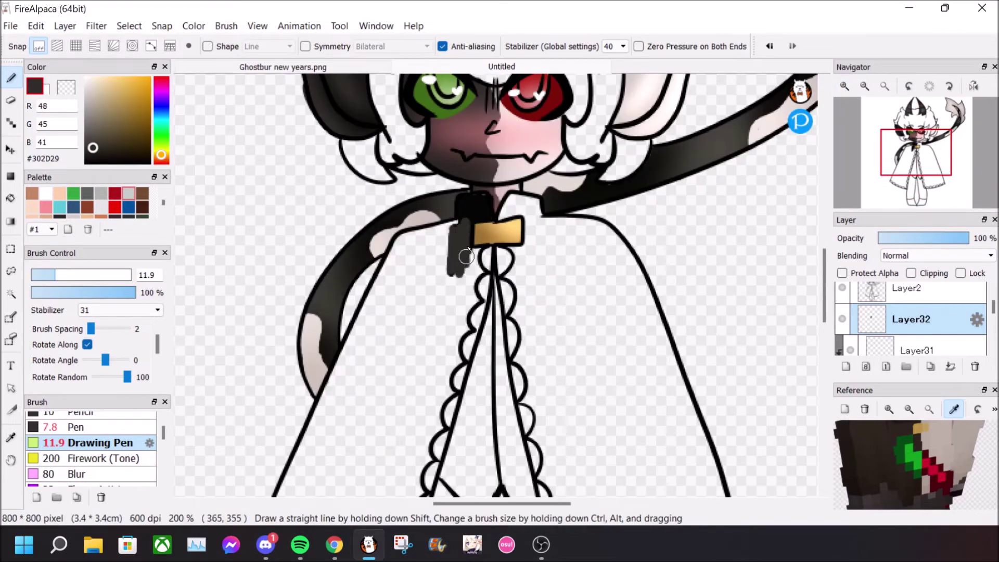
pyautogui.rightClick(424, 201)
pyautogui.moveTo(455, 218); pyautogui.dragTo(465, 269)
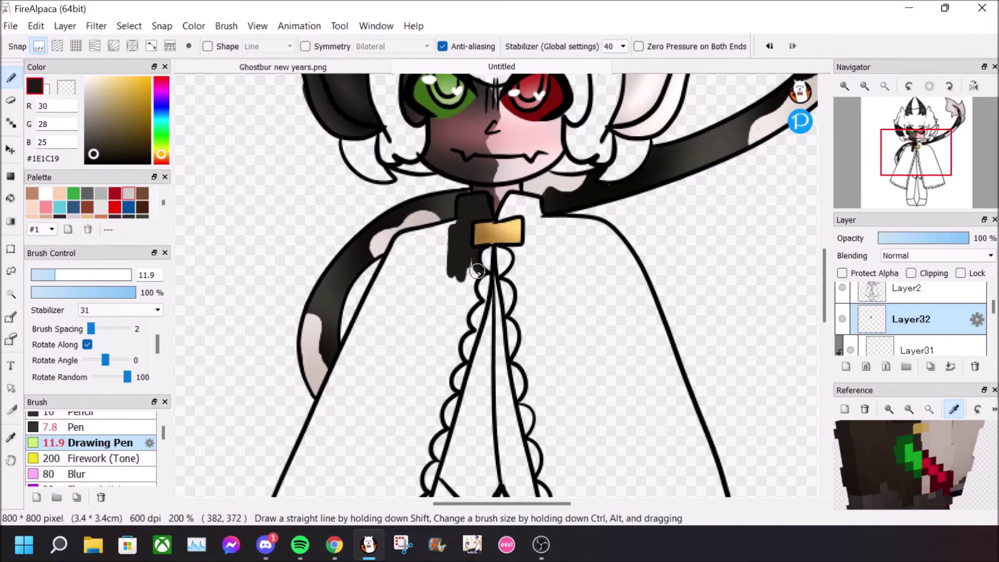
# Fill the rest of the cape's dark half with #1E1C19, leaving the scalloped lace trim uncoloured
pyautogui.moveTo(468, 332)
pyautogui.mouseDown()
pyautogui.moveTo(460, 267)
pyautogui.moveTo(446, 320)
pyautogui.mouseUp()
pyautogui.scroll(-3, 470, 219)
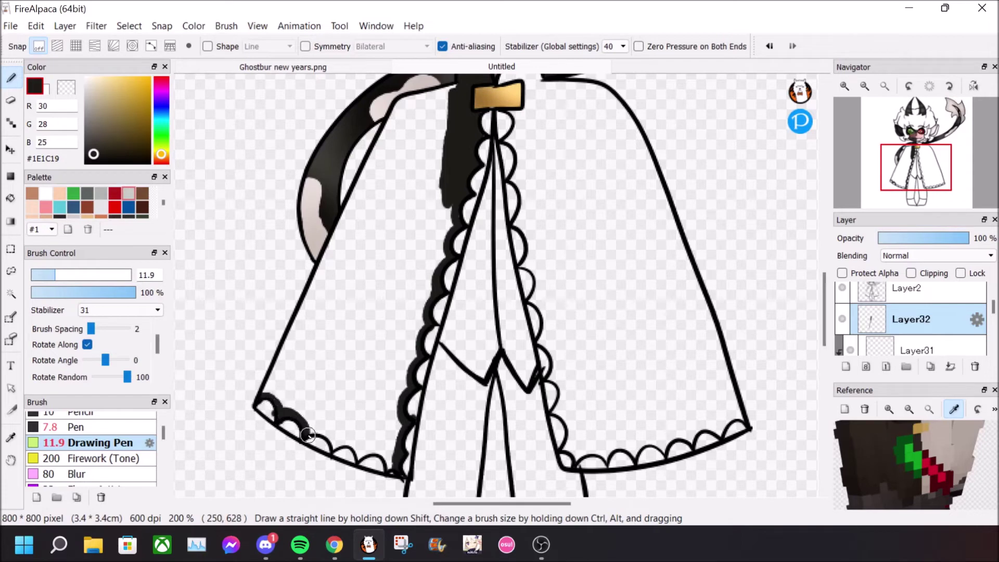
pyautogui.moveTo(427, 94)
pyautogui.mouseDown()
pyautogui.moveTo(395, 156)
pyautogui.moveTo(442, 130)
pyautogui.moveTo(437, 219)
pyautogui.moveTo(332, 249)
pyautogui.moveTo(437, 274)
pyautogui.moveTo(300, 313)
pyautogui.moveTo(341, 355)
pyautogui.moveTo(422, 292)
pyautogui.moveTo(309, 319)
pyautogui.moveTo(271, 375)
pyautogui.moveTo(283, 401)
pyautogui.moveTo(334, 342)
pyautogui.moveTo(403, 373)
pyautogui.moveTo(363, 452)
pyautogui.moveTo(332, 382)
pyautogui.mouseUp()
pyautogui.press('e')
pyautogui.press('b')
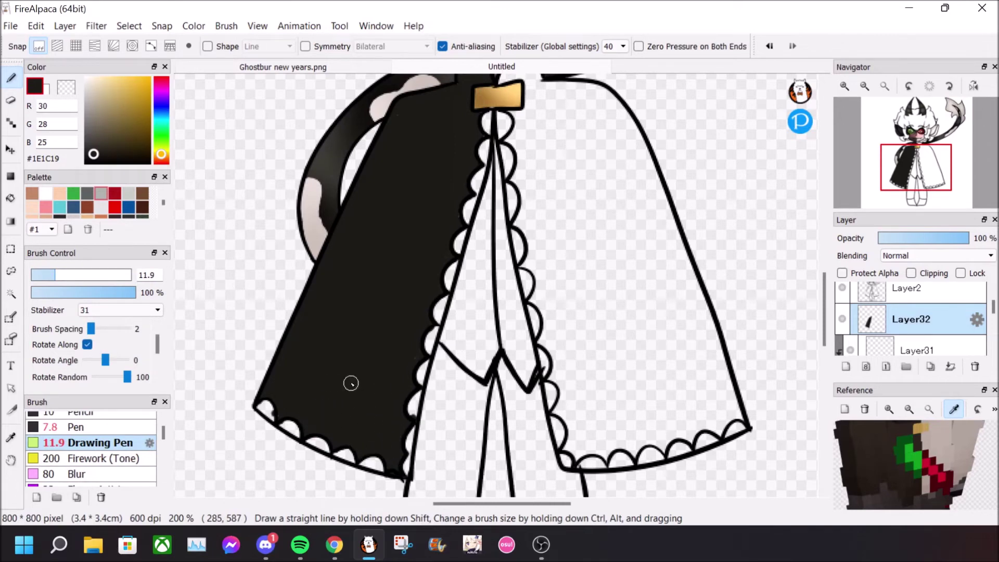
pyautogui.press('e')
pyautogui.scroll(2, 268, 423)
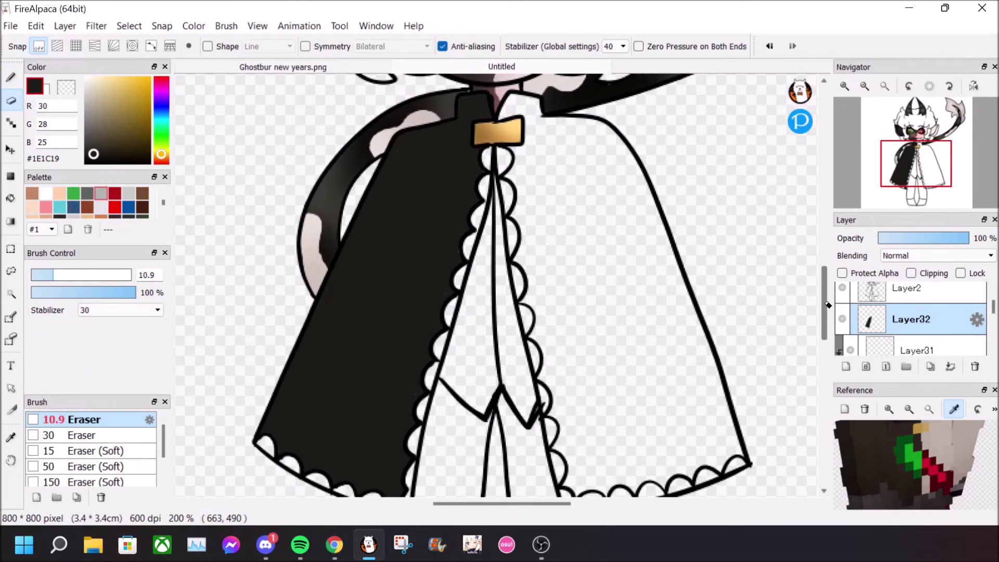
# Fill the other half of the cape and collar with pale #E8DED8, leaving the lace trim uncoloured
pyautogui.press('b')
pyautogui.keyDown('alt'); pyautogui.click(501, 118); pyautogui.keyUp('alt')
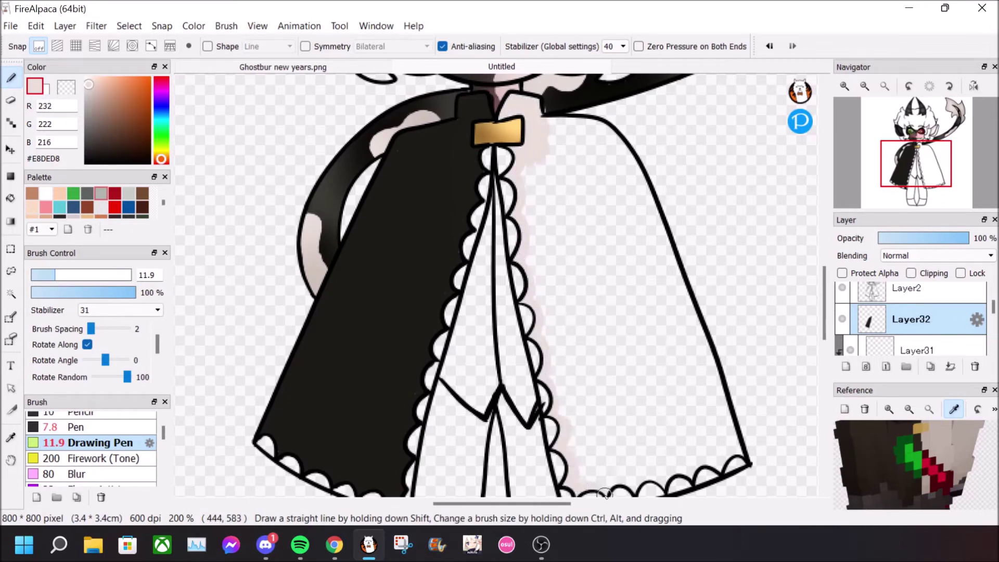
pyautogui.moveTo(597, 125)
pyautogui.mouseDown()
pyautogui.moveTo(627, 168)
pyautogui.moveTo(705, 357)
pyautogui.moveTo(732, 458)
pyautogui.moveTo(672, 453)
pyautogui.moveTo(565, 411)
pyautogui.moveTo(614, 375)
pyautogui.moveTo(664, 367)
pyautogui.moveTo(542, 141)
pyautogui.moveTo(598, 117)
pyautogui.moveTo(671, 302)
pyautogui.moveTo(611, 179)
pyautogui.moveTo(596, 339)
pyautogui.moveTo(560, 347)
pyautogui.moveTo(547, 323)
pyautogui.moveTo(579, 339)
pyautogui.mouseUp()
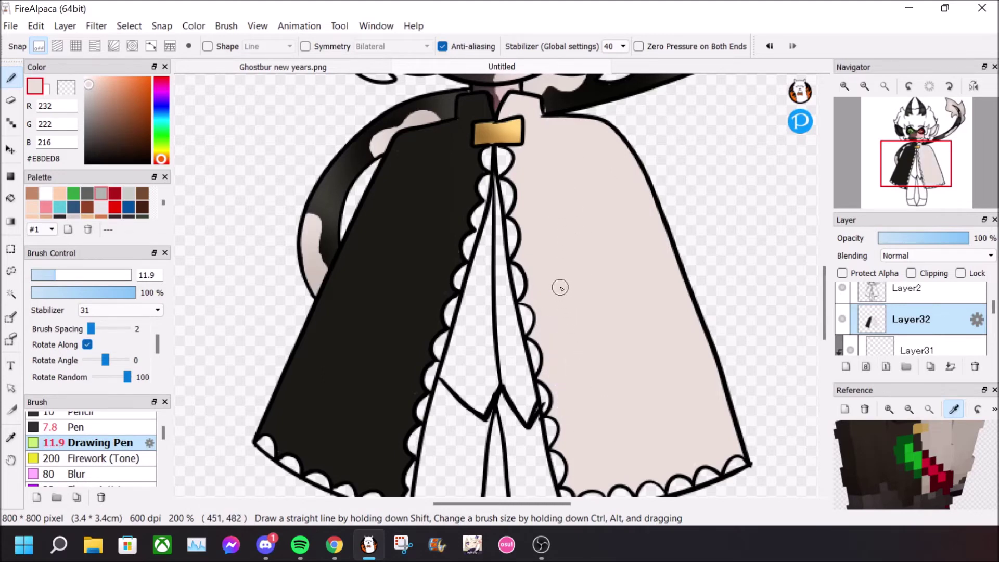
pyautogui.press('e')
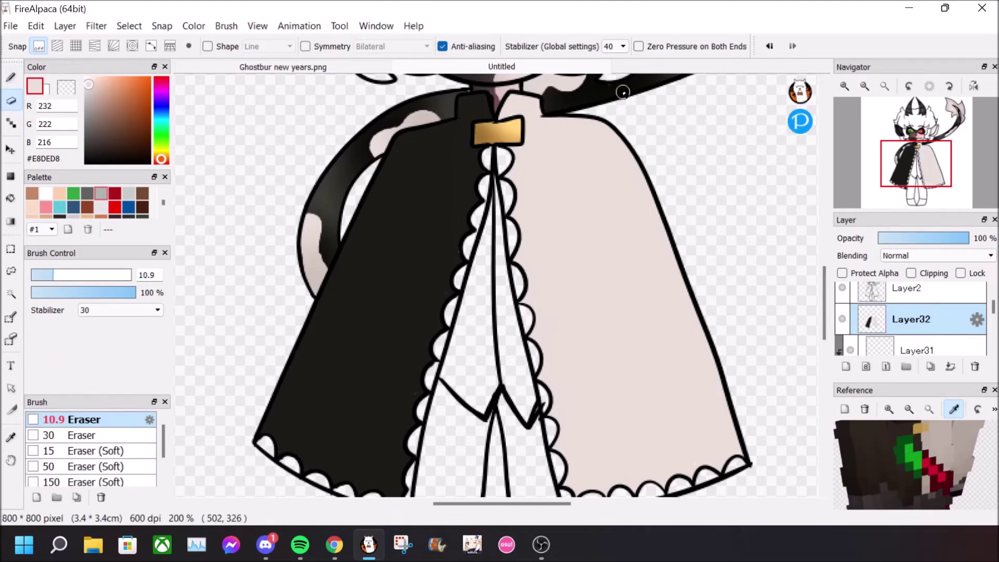
# On a new clipped Multiply layer, paint #1D1B18 edge shadows and fold lines on the cape's dark half
pyautogui.click(846, 366)
pyautogui.click(912, 274)
pyautogui.click(921, 256)
pyautogui.click(916, 280)
pyautogui.rightClick(477, 94)
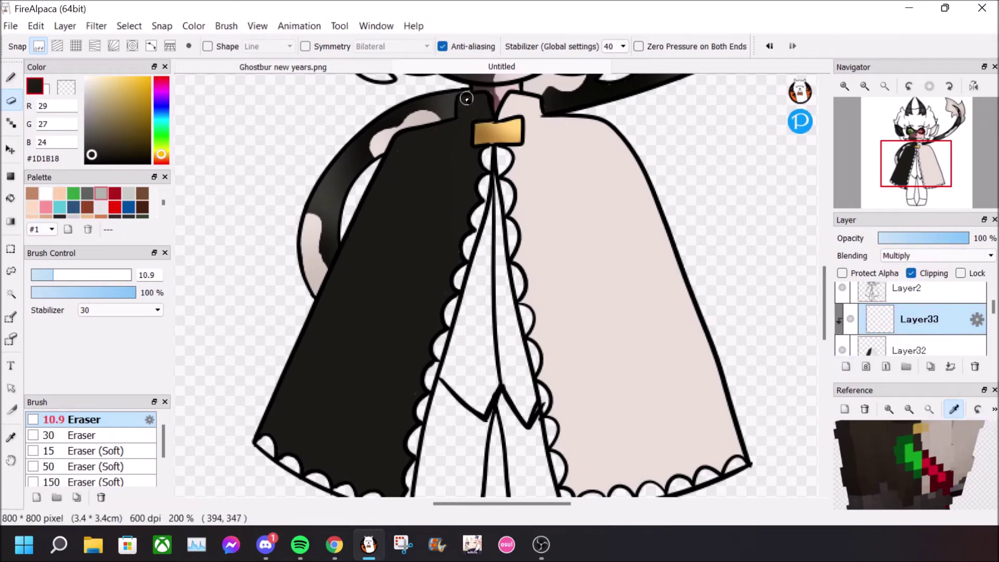
pyautogui.press('b')
pyautogui.moveTo(400, 142); pyautogui.dragTo(297, 348)
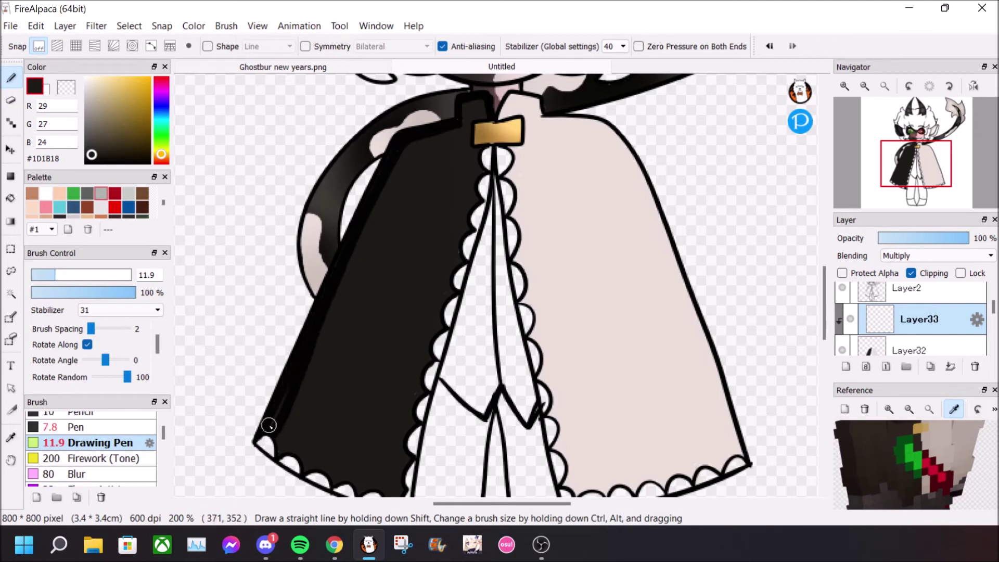
pyautogui.moveTo(407, 453)
pyautogui.mouseDown()
pyautogui.moveTo(415, 380)
pyautogui.moveTo(468, 226)
pyautogui.mouseUp()
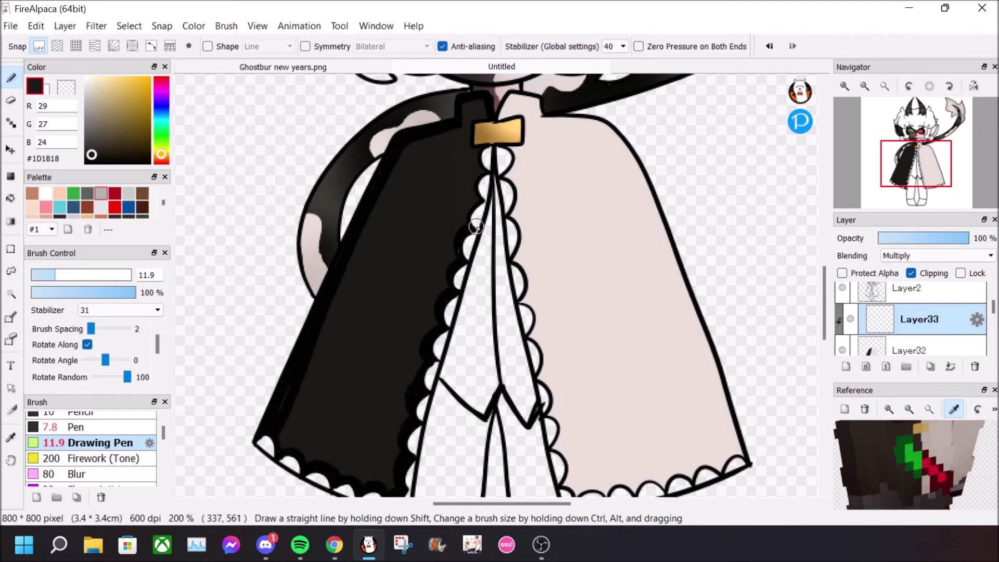
pyautogui.moveTo(438, 135); pyautogui.dragTo(397, 463)
# Paint #E8DED8 edge shadows and long fold lines on the cape's pale half on the same Multiply layer
pyautogui.rightClick(607, 229)
pyautogui.moveTo(525, 112)
pyautogui.mouseDown()
pyautogui.moveTo(564, 130)
pyautogui.moveTo(677, 283)
pyautogui.mouseUp()
pyautogui.moveTo(636, 167)
pyautogui.mouseDown()
pyautogui.moveTo(735, 472)
pyautogui.moveTo(601, 495)
pyautogui.mouseUp()
pyautogui.moveTo(518, 218); pyautogui.dragTo(569, 477)
pyautogui.moveTo(528, 149)
pyautogui.mouseDown()
pyautogui.moveTo(592, 328)
pyautogui.moveTo(607, 478)
pyautogui.mouseUp()
pyautogui.moveTo(533, 124); pyautogui.dragTo(687, 465)
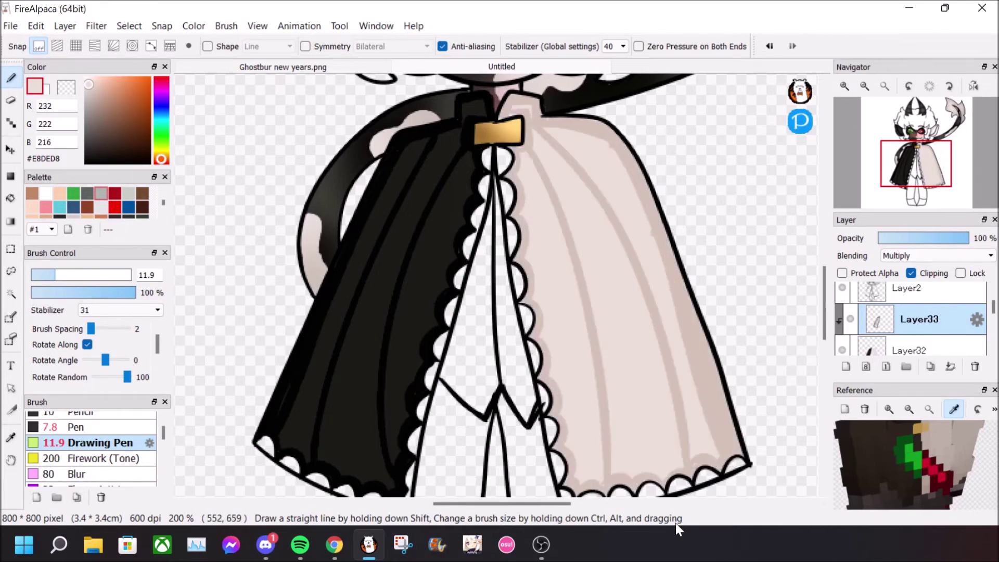
# Apply Gaussian Blur to the cape's Multiply shadow layer
pyautogui.click(97, 25)
pyautogui.click(125, 163)
pyautogui.moveTo(851, 134); pyautogui.dragTo(835, 136)
pyautogui.click(898, 170)
# On a new clipped layer set to Add, paint long #E8DED8 highlights between the folds of the cape's pale half
pyautogui.click(846, 367)
pyautogui.click(911, 273)
pyautogui.click(937, 255)
pyautogui.click(914, 288)
pyautogui.moveTo(521, 155)
pyautogui.mouseDown()
pyautogui.moveTo(613, 435)
pyautogui.moveTo(682, 423)
pyautogui.mouseUp()
pyautogui.moveTo(609, 159); pyautogui.dragTo(709, 412)
pyautogui.moveTo(432, 141); pyautogui.dragTo(333, 295)
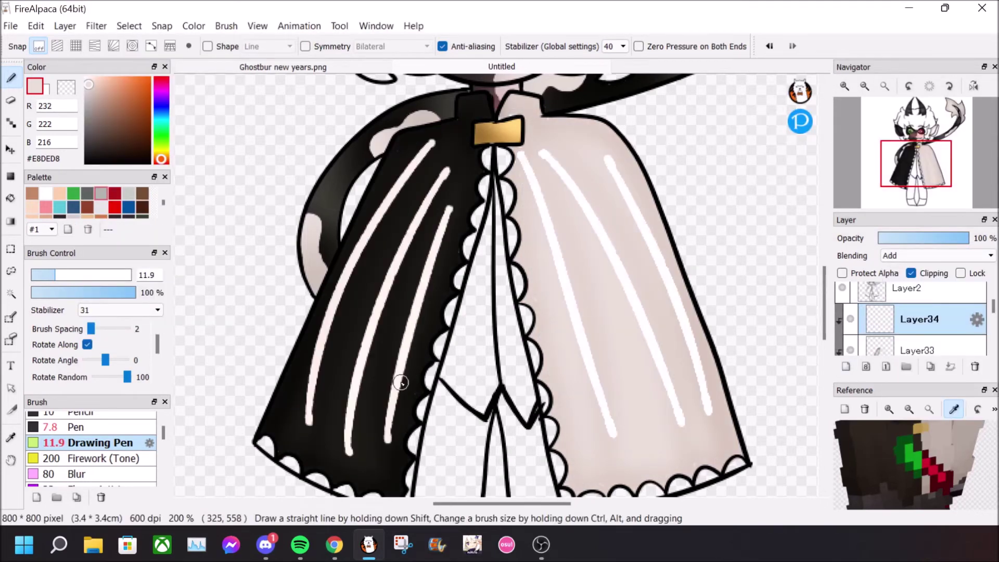
pyautogui.hotkey('ctrl', 'z')
pyautogui.hotkey('ctrl', 'z')
pyautogui.hotkey('ctrl', 'z')
# Paint #161412 highlights between the folds and along the shoulder and hem of the cape's dark half
pyautogui.rightClick(435, 152)
pyautogui.moveTo(435, 151); pyautogui.dragTo(315, 437)
pyautogui.moveTo(462, 175); pyautogui.dragTo(385, 458)
pyautogui.moveTo(408, 158)
pyautogui.mouseDown()
pyautogui.moveTo(306, 355)
pyautogui.moveTo(302, 384)
pyautogui.mouseUp()
pyautogui.moveTo(290, 415); pyautogui.dragTo(380, 475)
pyautogui.moveTo(411, 140); pyautogui.dragTo(471, 171)
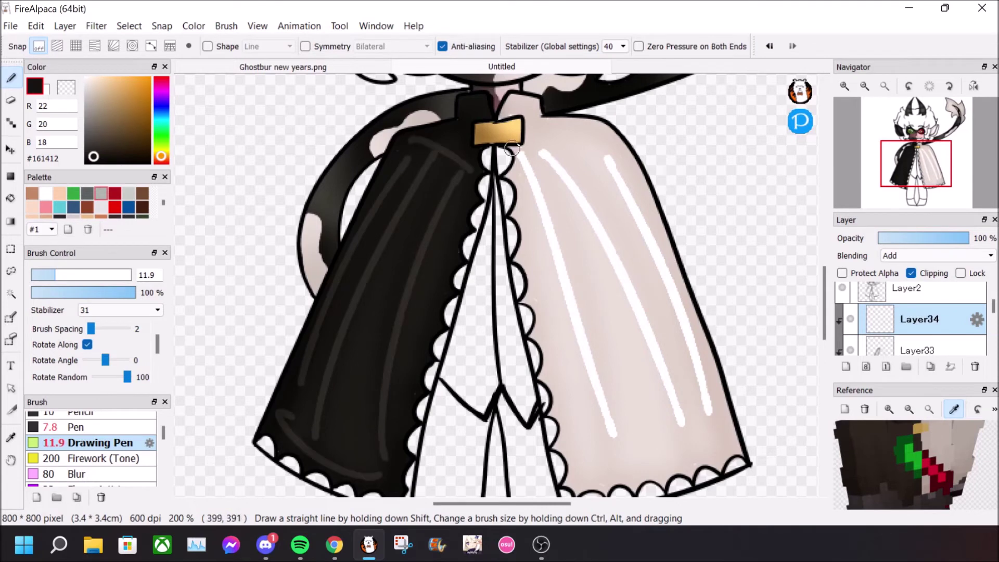
# Add highlights along the pale half's shoulder and hem and on both sides of the collar, using #0F0E0C for the dark side
pyautogui.rightClick(570, 122)
pyautogui.moveTo(520, 148); pyautogui.dragTo(595, 131)
pyautogui.moveTo(577, 471); pyautogui.dragTo(708, 423)
pyautogui.moveTo(516, 111); pyautogui.dragTo(535, 102)
pyautogui.rightClick(466, 112)
pyautogui.moveTo(467, 111); pyautogui.dragTo(483, 102)
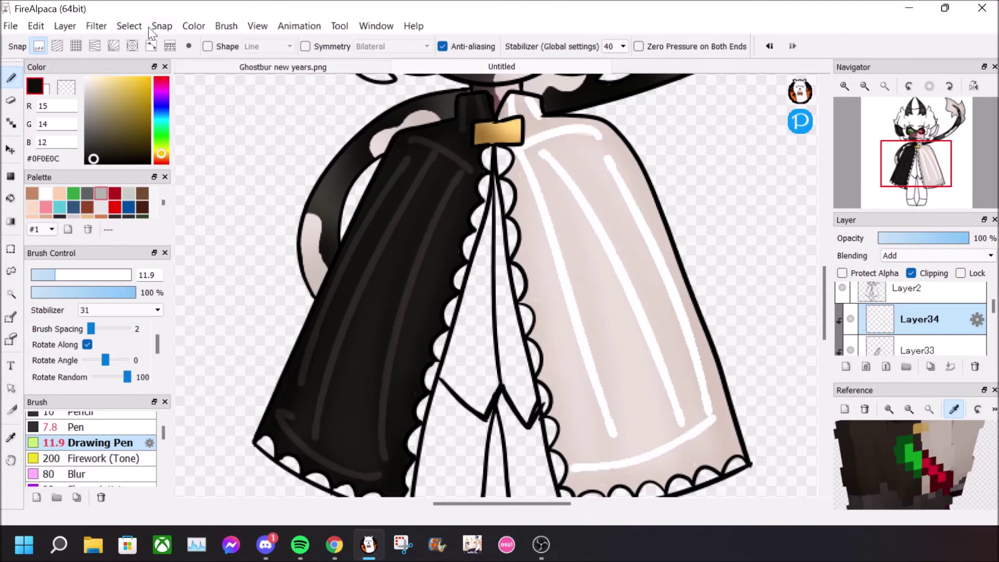
# Apply Gaussian Blur to the cape's Add highlight layer
pyautogui.click(96, 26)
pyautogui.click(125, 163)
pyautogui.moveTo(834, 134); pyautogui.dragTo(859, 134)
pyautogui.click(900, 171)
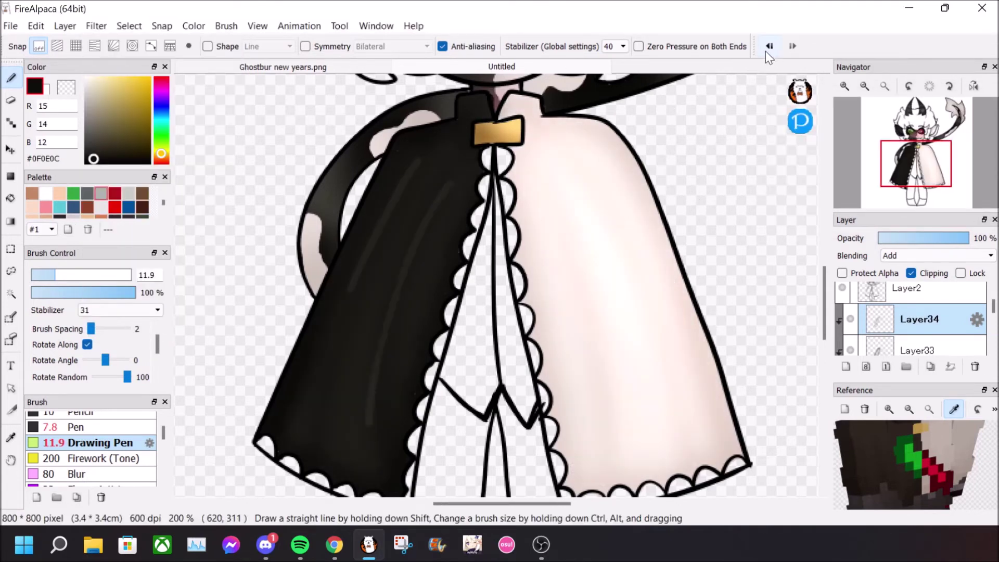
# On a new layer, paint the dark half of the hair with #34322D, ending at an uneven line down the middle of the head
pyautogui.click(846, 367)
pyautogui.moveTo(825, 336); pyautogui.dragTo(829, 279)
pyautogui.rightClick(445, 483)
pyautogui.moveTo(482, 184); pyautogui.dragTo(500, 363)
pyautogui.moveTo(473, 225)
pyautogui.mouseDown()
pyautogui.moveTo(464, 259)
pyautogui.moveTo(482, 228)
pyautogui.moveTo(474, 299)
pyautogui.moveTo(440, 306)
pyautogui.moveTo(474, 351)
pyautogui.moveTo(486, 327)
pyautogui.moveTo(467, 283)
pyautogui.moveTo(481, 350)
pyautogui.moveTo(441, 318)
pyautogui.moveTo(425, 217)
pyautogui.moveTo(455, 261)
pyautogui.moveTo(446, 225)
pyautogui.mouseUp()
pyautogui.moveTo(430, 269)
pyautogui.mouseDown()
pyautogui.moveTo(395, 232)
pyautogui.moveTo(390, 294)
pyautogui.moveTo(429, 330)
pyautogui.moveTo(345, 244)
pyautogui.moveTo(364, 343)
pyautogui.moveTo(336, 284)
pyautogui.moveTo(377, 228)
pyautogui.moveTo(365, 187)
pyautogui.moveTo(353, 203)
pyautogui.moveTo(379, 201)
pyautogui.moveTo(315, 268)
pyautogui.mouseUp()
# Fill the dark half's outer hair tufts, side lock and curl below the ear with #34322D
pyautogui.press('e')
pyautogui.press('b')
pyautogui.moveTo(305, 309); pyautogui.dragTo(339, 264)
pyautogui.moveTo(396, 364)
pyautogui.mouseDown()
pyautogui.moveTo(382, 382)
pyautogui.moveTo(377, 368)
pyautogui.moveTo(401, 410)
pyautogui.moveTo(423, 406)
pyautogui.mouseUp()
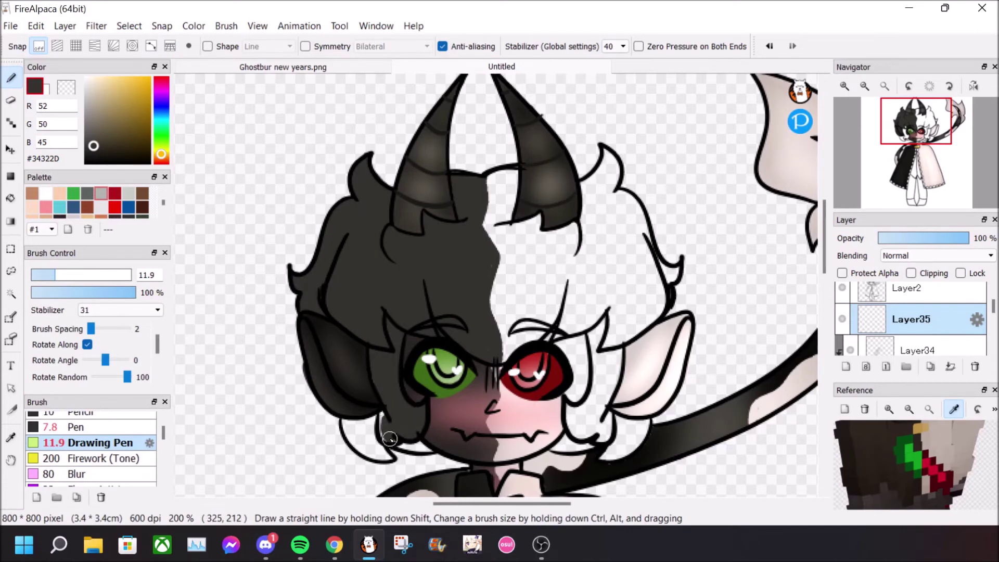
pyautogui.moveTo(347, 424)
pyautogui.mouseDown()
pyautogui.moveTo(367, 420)
pyautogui.moveTo(373, 457)
pyautogui.mouseUp()
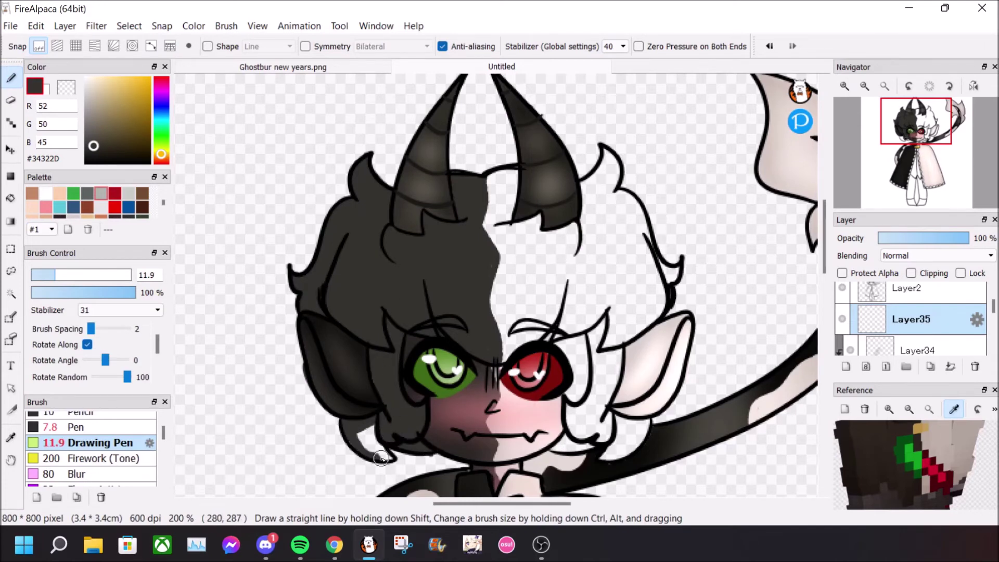
# On a new clipping layer set to Multiply, shade the dark hair along the parting, the fringe tips and the side strands
pyautogui.click(846, 367)
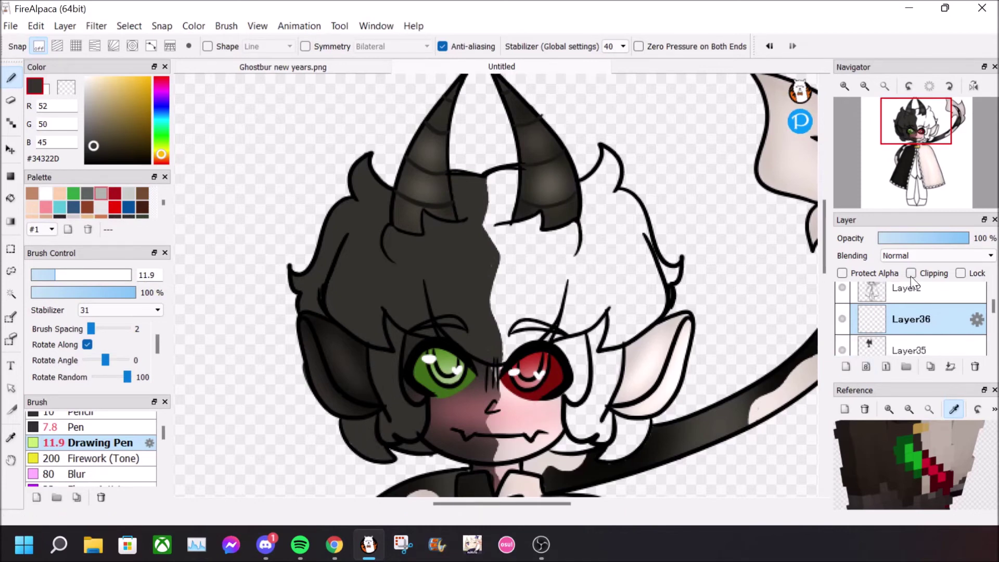
pyautogui.click(911, 273)
pyautogui.click(931, 255)
pyautogui.click(910, 268)
pyautogui.moveTo(479, 178)
pyautogui.mouseDown()
pyautogui.moveTo(495, 339)
pyautogui.moveTo(449, 334)
pyautogui.mouseUp()
pyautogui.moveTo(429, 284)
pyautogui.mouseDown()
pyautogui.moveTo(435, 318)
pyautogui.moveTo(385, 301)
pyautogui.mouseUp()
pyautogui.moveTo(346, 234); pyautogui.dragTo(389, 346)
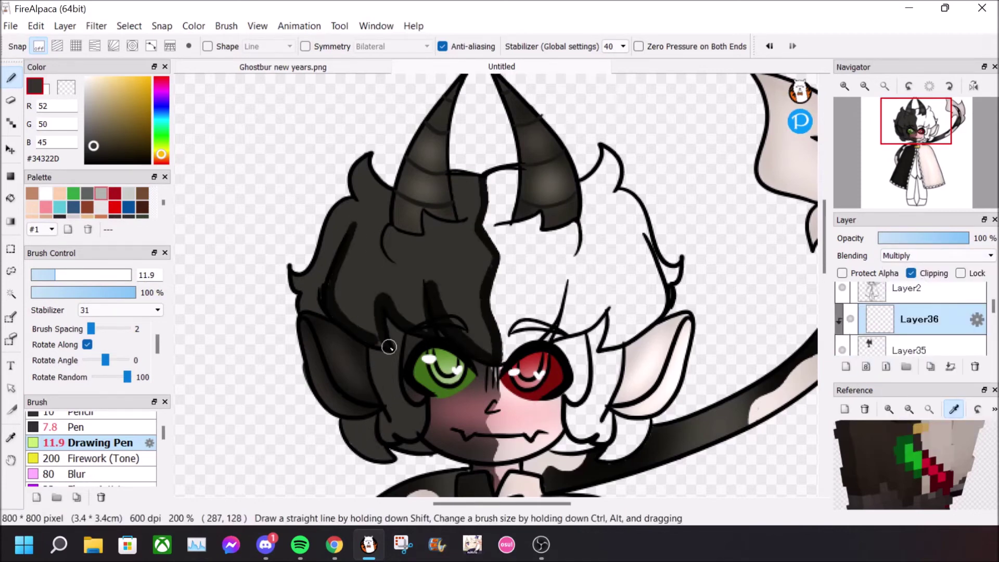
# Continue the Multiply shading around the dark half's horn base, crown, outer tufts, side lock and lower curl
pyautogui.moveTo(315, 311); pyautogui.dragTo(358, 222)
pyautogui.moveTo(390, 193); pyautogui.dragTo(391, 226)
pyautogui.moveTo(400, 264); pyautogui.dragTo(460, 182)
pyautogui.moveTo(453, 178); pyautogui.dragTo(485, 183)
pyautogui.moveTo(370, 156)
pyautogui.mouseDown()
pyautogui.moveTo(298, 284)
pyautogui.moveTo(303, 311)
pyautogui.mouseUp()
pyautogui.moveTo(345, 423)
pyautogui.mouseDown()
pyautogui.moveTo(392, 460)
pyautogui.moveTo(383, 420)
pyautogui.mouseUp()
pyautogui.moveTo(390, 435)
pyautogui.mouseDown()
pyautogui.moveTo(400, 350)
pyautogui.moveTo(370, 348)
pyautogui.mouseUp()
pyautogui.moveTo(371, 349); pyautogui.dragTo(390, 429)
pyautogui.moveTo(399, 446); pyautogui.dragTo(432, 450)
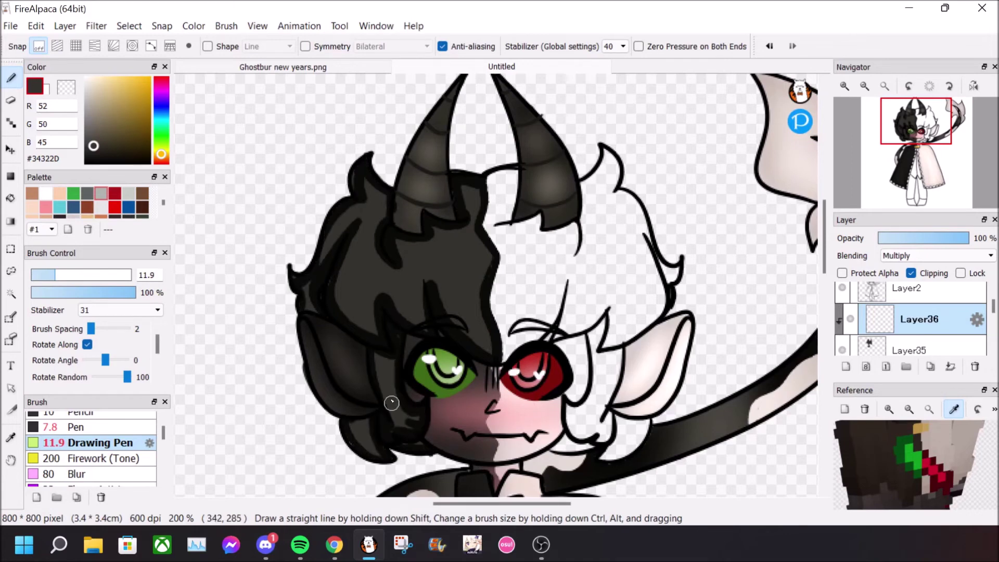
# Add flowing strand shadows through the dark hair's side lock, lower curl, outer tufts and fringe
pyautogui.moveTo(388, 360); pyautogui.dragTo(407, 423)
pyautogui.moveTo(360, 422); pyautogui.dragTo(378, 455)
pyautogui.moveTo(357, 230); pyautogui.dragTo(324, 262)
pyautogui.moveTo(371, 172); pyautogui.dragTo(379, 213)
pyautogui.moveTo(386, 231)
pyautogui.mouseDown()
pyautogui.moveTo(361, 307)
pyautogui.moveTo(421, 322)
pyautogui.mouseUp()
pyautogui.moveTo(454, 256); pyautogui.dragTo(488, 350)
pyautogui.moveTo(435, 241); pyautogui.dragTo(449, 312)
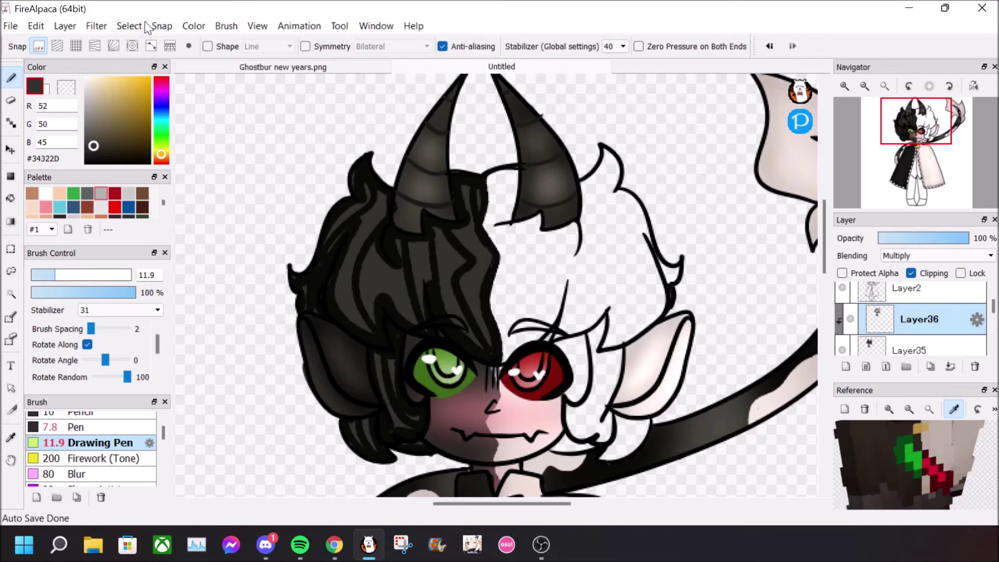
# Apply Gaussian Blur to the dark hair's Multiply shading layer
pyautogui.click(96, 26)
pyautogui.click(174, 161)
pyautogui.click(900, 171)
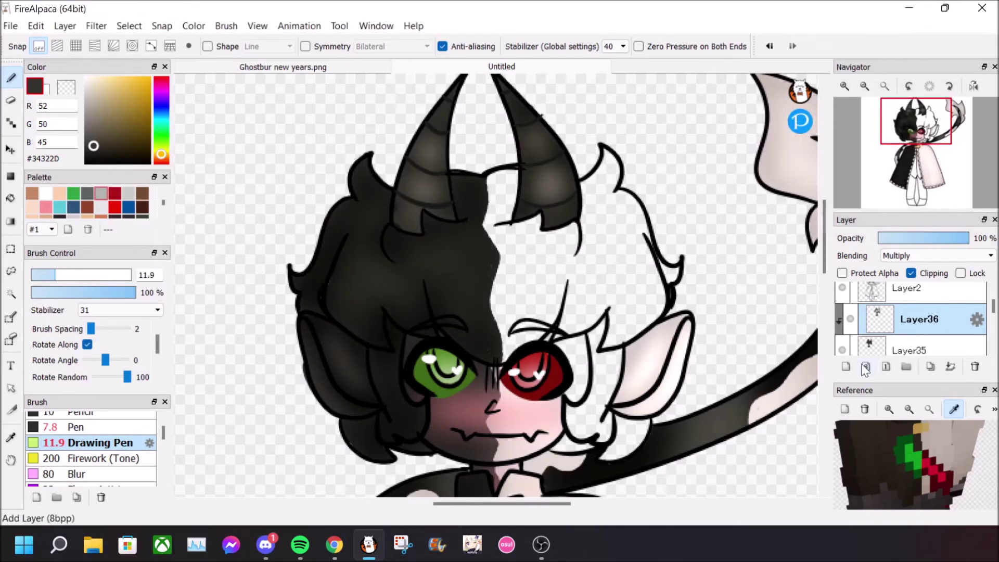
# On a new clipping layer set to Add, paint highlight patches on the dark half's fringe, crown, tufts, side lock and curl
pyautogui.click(846, 367)
pyautogui.click(912, 274)
pyautogui.click(936, 256)
pyautogui.click(916, 287)
pyautogui.moveTo(359, 230); pyautogui.dragTo(357, 284)
pyautogui.moveTo(413, 309); pyautogui.dragTo(402, 281)
pyautogui.moveTo(463, 318); pyautogui.dragTo(461, 304)
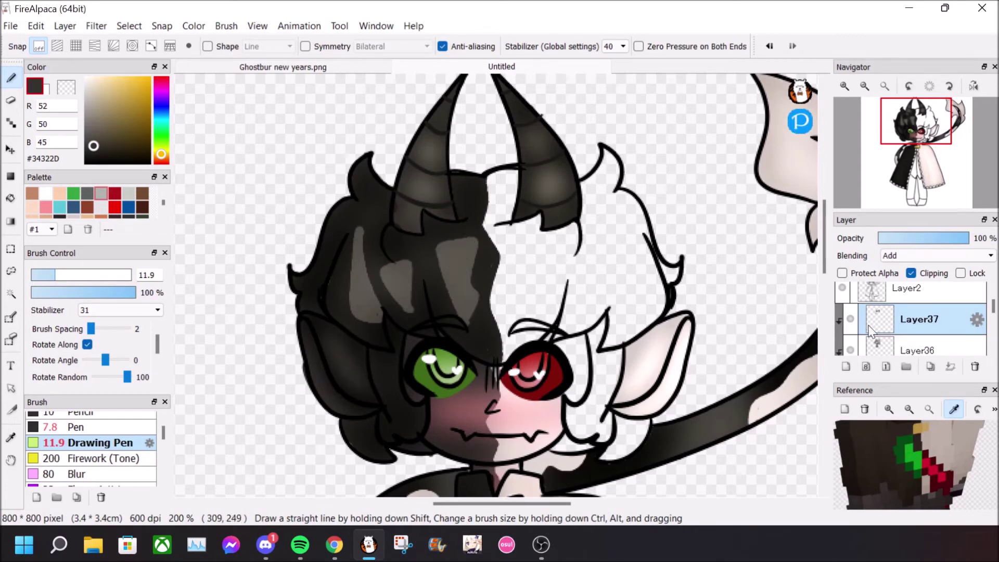
pyautogui.moveTo(376, 204); pyautogui.dragTo(363, 178)
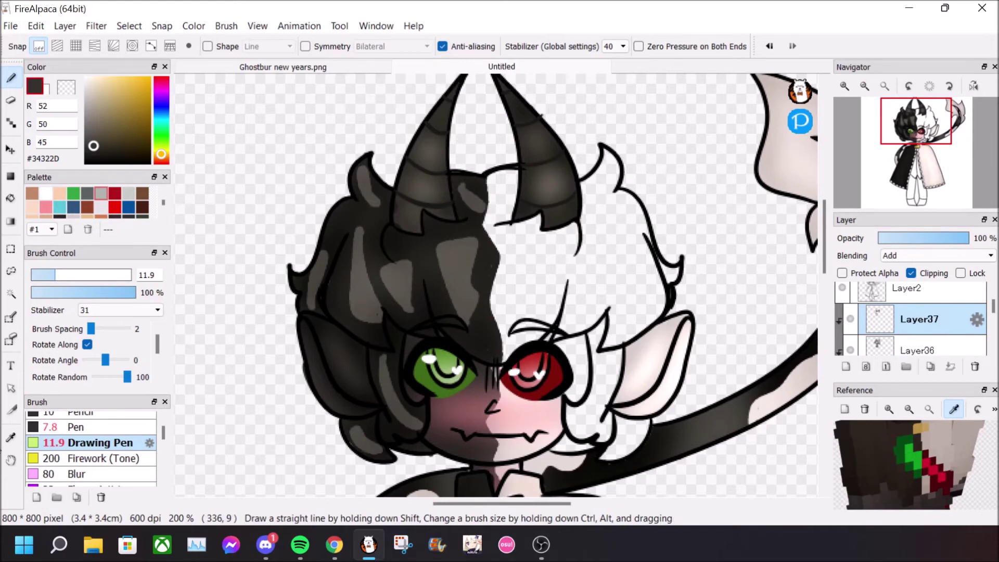
# Apply Gaussian Blur to the dark hair's Add highlight layer
pyautogui.click(97, 25)
pyautogui.click(172, 164)
pyautogui.click(890, 167)
# On a new layer, paint the whole pale half of the hair, including side lock and lower curl, with #E1D9D2
pyautogui.rightClick(549, 465)
pyautogui.click(847, 368)
pyautogui.moveTo(490, 169); pyautogui.dragTo(510, 359)
pyautogui.moveTo(554, 304)
pyautogui.mouseDown()
pyautogui.moveTo(503, 312)
pyautogui.moveTo(544, 236)
pyautogui.moveTo(568, 236)
pyautogui.moveTo(532, 255)
pyautogui.mouseUp()
pyautogui.moveTo(502, 212)
pyautogui.mouseDown()
pyautogui.moveTo(497, 201)
pyautogui.moveTo(516, 179)
pyautogui.mouseUp()
pyautogui.moveTo(587, 193)
pyautogui.mouseDown()
pyautogui.moveTo(612, 183)
pyautogui.moveTo(663, 265)
pyautogui.moveTo(636, 259)
pyautogui.moveTo(557, 338)
pyautogui.mouseUp()
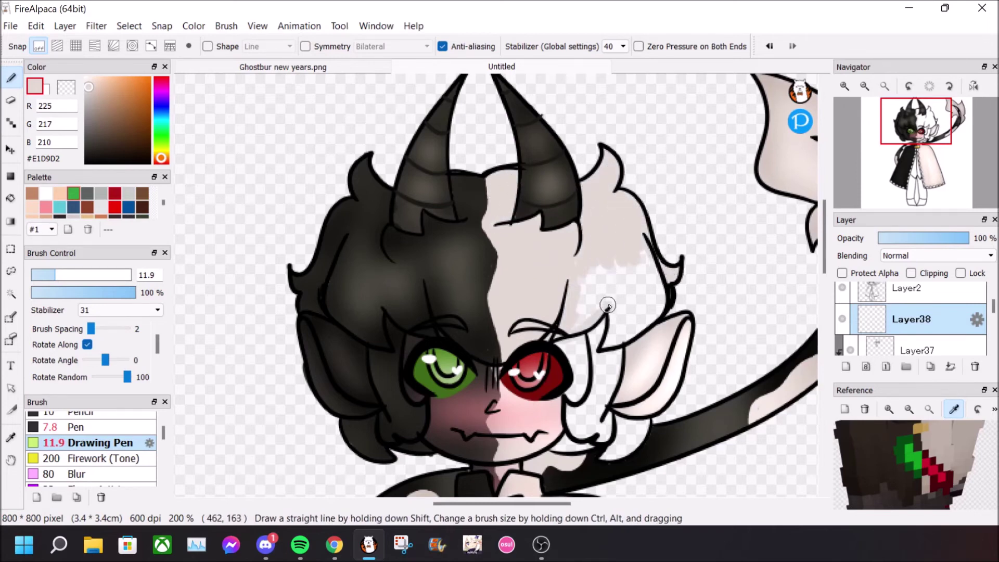
pyautogui.moveTo(588, 300)
pyautogui.mouseDown()
pyautogui.moveTo(601, 281)
pyautogui.moveTo(615, 313)
pyautogui.moveTo(650, 254)
pyautogui.moveTo(609, 343)
pyautogui.moveTo(628, 325)
pyautogui.moveTo(605, 372)
pyautogui.moveTo(614, 340)
pyautogui.moveTo(606, 440)
pyautogui.moveTo(579, 421)
pyautogui.moveTo(601, 406)
pyautogui.moveTo(642, 433)
pyautogui.moveTo(560, 446)
pyautogui.mouseUp()
pyautogui.press('e')
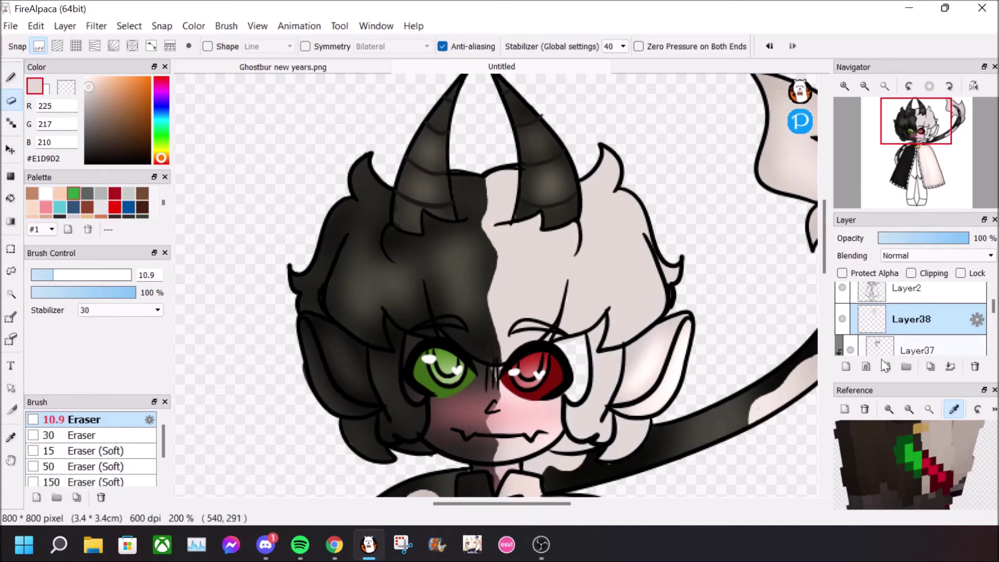
# Look through the layer stack for the face's base layer, then return to the pale hair layer with the Drawing Pen active
pyautogui.scroll(-10, 910, 323)
pyautogui.scroll(-3, 844, 322)
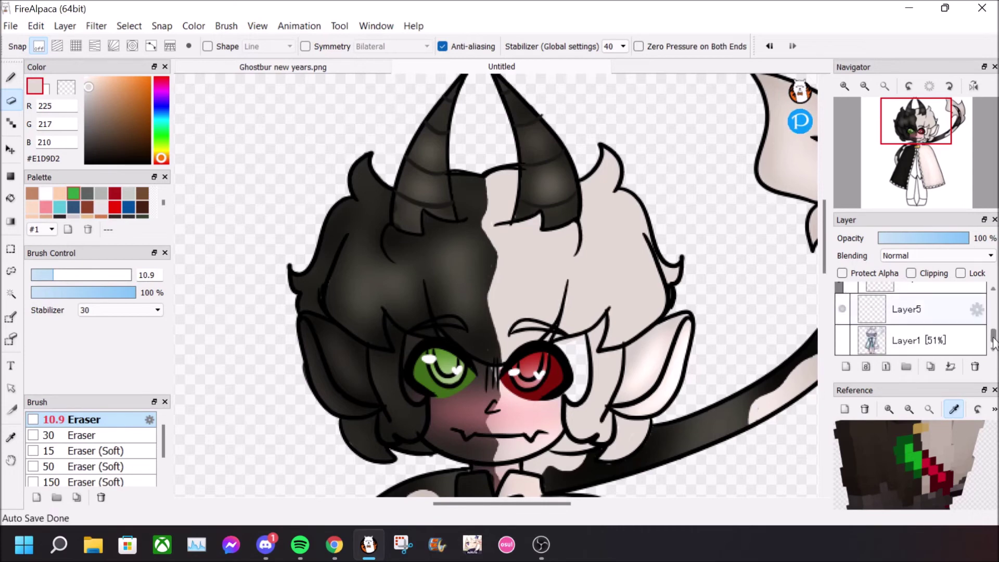
pyautogui.scroll(5, 993, 341)
pyautogui.click(931, 345)
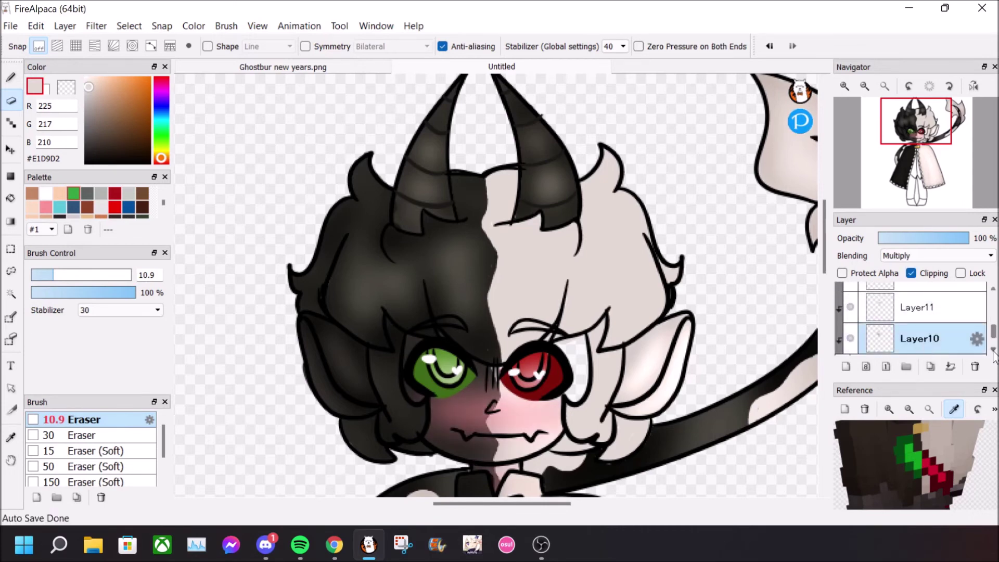
pyautogui.scroll(-1, 931, 338)
pyautogui.click(916, 339)
pyautogui.click(15, 76)
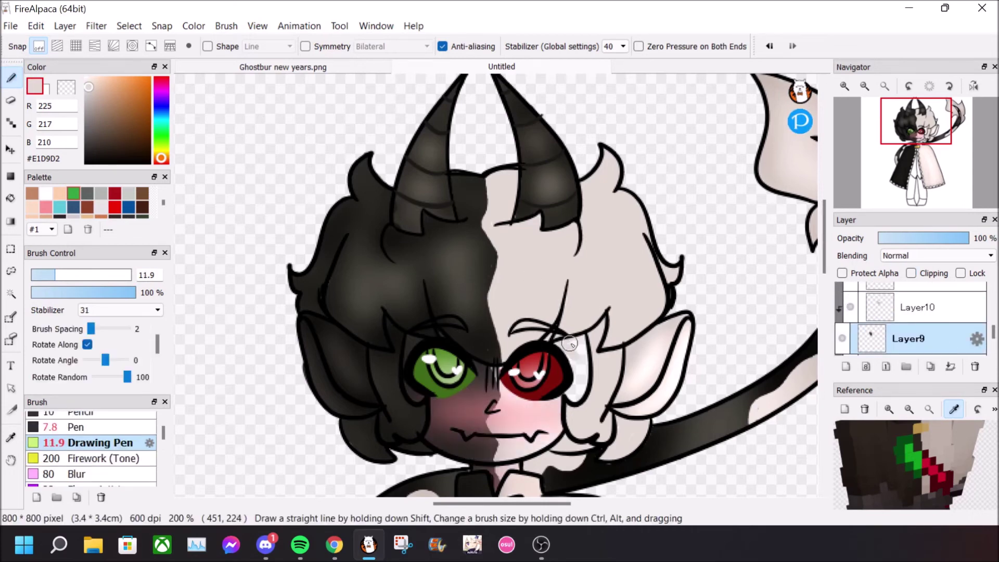
pyautogui.scroll(10, 993, 312)
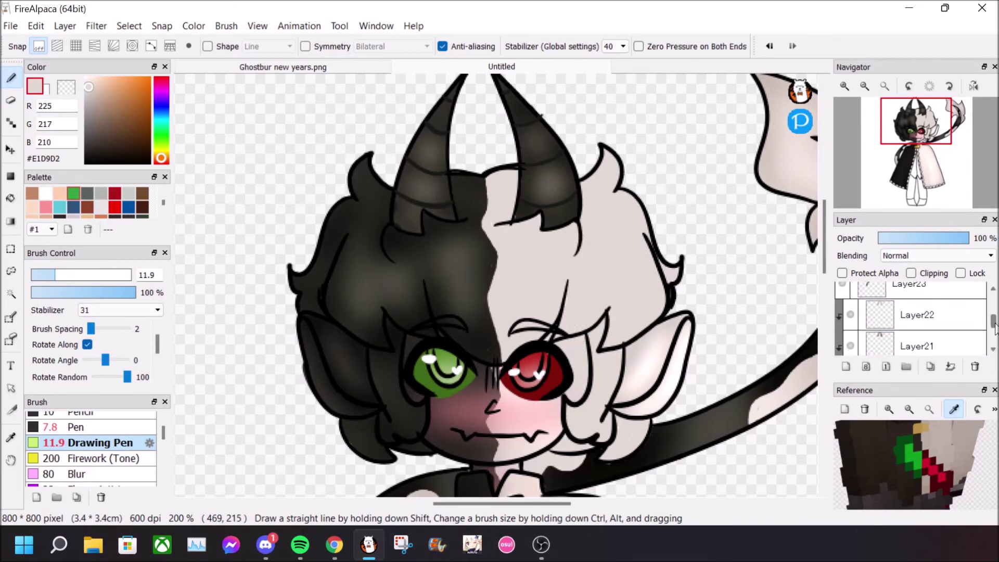
pyautogui.scroll(3, 995, 294)
pyautogui.click(919, 335)
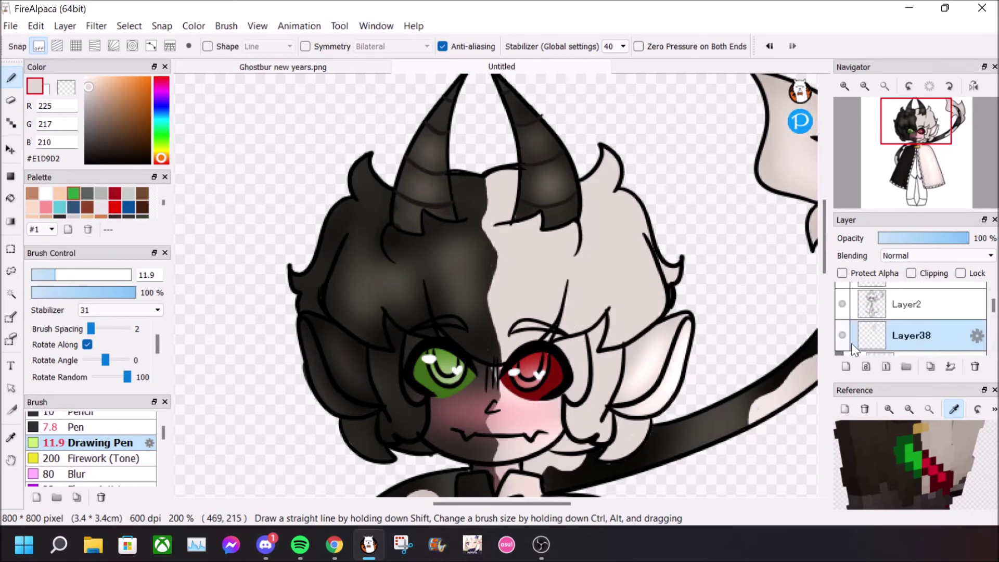
# On a new clipping layer set to Multiply, shade the pale hair along the parting and around the fringe tips
pyautogui.click(937, 255)
pyautogui.click(900, 276)
pyautogui.moveTo(486, 174)
pyautogui.mouseDown()
pyautogui.moveTo(491, 286)
pyautogui.moveTo(598, 317)
pyautogui.mouseUp()
pyautogui.click(938, 354)
pyautogui.click(919, 304)
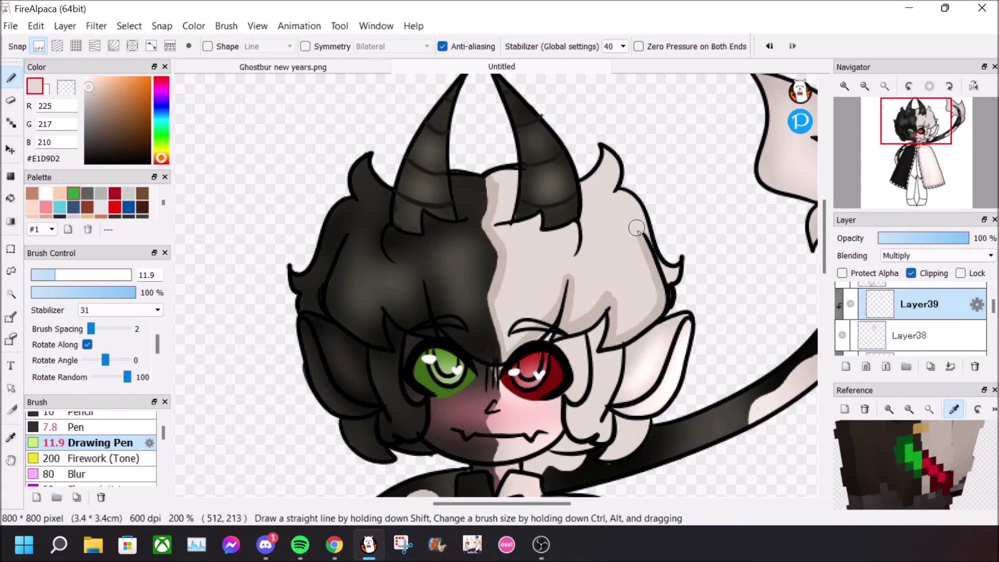
# Fill the pale half's outer tuft on the base hair layer and erase the paint spilling outside the line art
pyautogui.click(916, 336)
pyautogui.moveTo(630, 194); pyautogui.dragTo(692, 283)
pyautogui.click(11, 101)
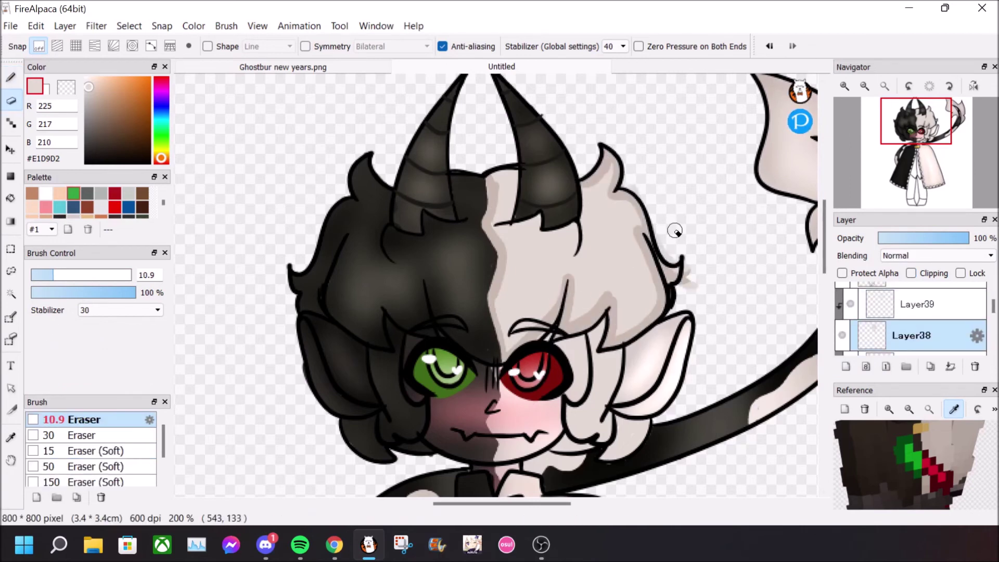
pyautogui.click(11, 78)
# On the Multiply layer, draw strand shadows through the pale half's crown, fringe, upper tuft and outer side
pyautogui.click(919, 304)
pyautogui.moveTo(499, 181)
pyautogui.mouseDown()
pyautogui.moveTo(510, 179)
pyautogui.moveTo(571, 227)
pyautogui.moveTo(585, 180)
pyautogui.mouseUp()
pyautogui.moveTo(513, 341); pyautogui.dragTo(532, 233)
pyautogui.moveTo(532, 233); pyautogui.dragTo(512, 312)
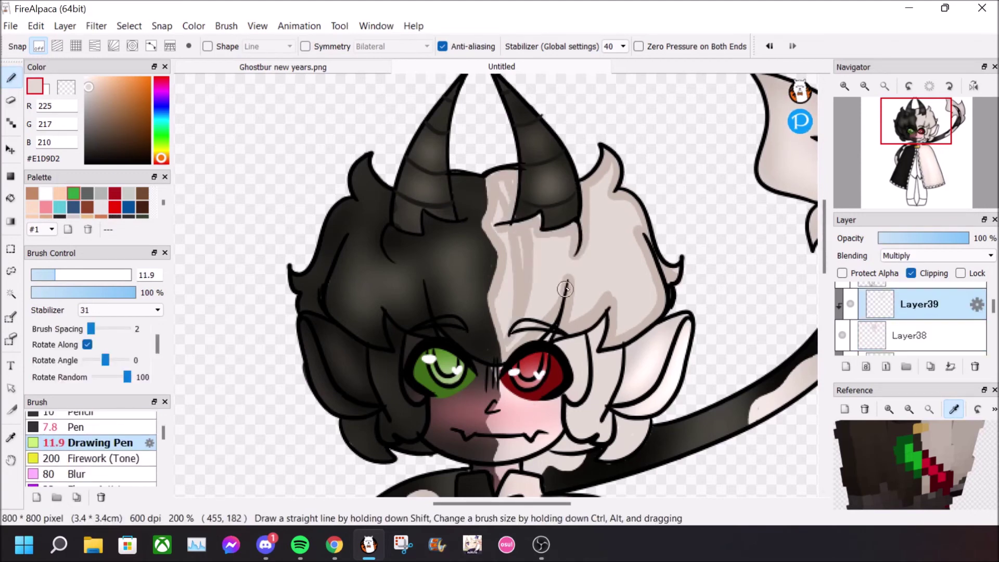
pyautogui.moveTo(571, 290); pyautogui.dragTo(539, 232)
pyautogui.moveTo(601, 317); pyautogui.dragTo(580, 237)
pyautogui.moveTo(634, 337); pyautogui.dragTo(592, 194)
pyautogui.moveTo(592, 203); pyautogui.dragTo(610, 169)
pyautogui.moveTo(640, 208); pyautogui.dragTo(598, 318)
pyautogui.moveTo(599, 221); pyautogui.dragTo(521, 286)
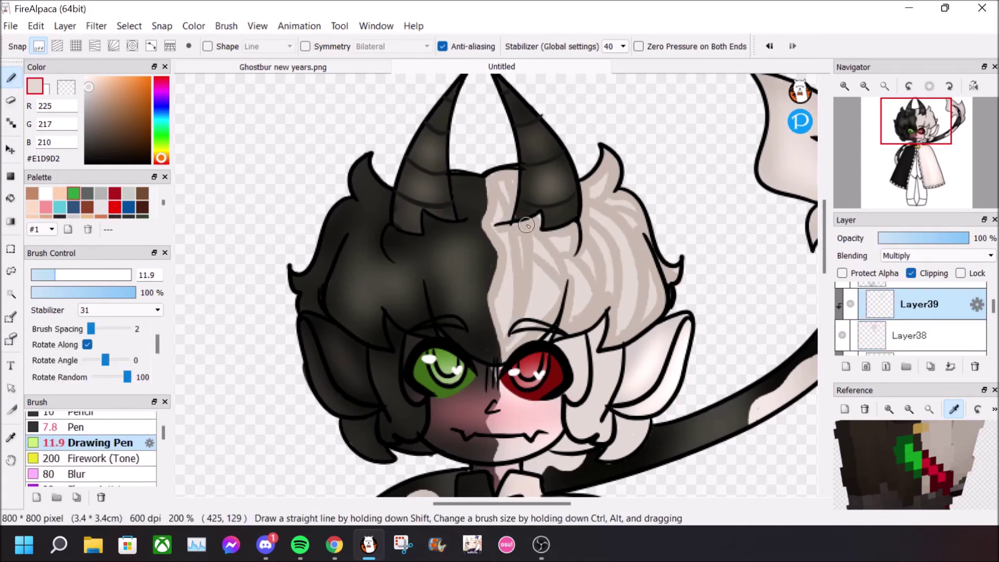
# Apply Gaussian Blur to the pale hair's Multiply shading layer
pyautogui.click(96, 26)
pyautogui.click(140, 223)
pyautogui.click(900, 171)
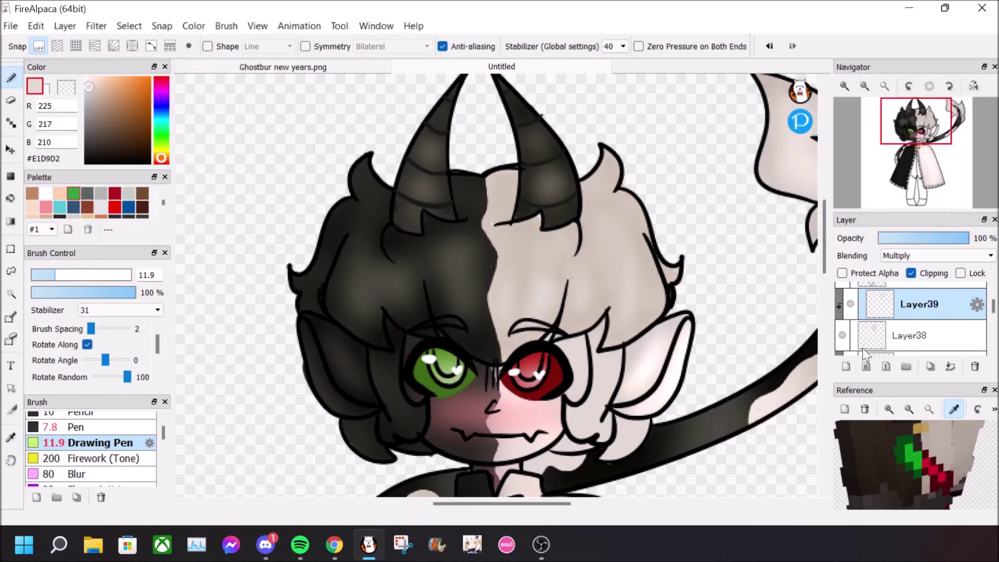
# On a new clipping layer set to Add, paint vertical highlights on the pale fringe next to the parting
pyautogui.click(846, 366)
pyautogui.click(911, 273)
pyautogui.click(926, 256)
pyautogui.click(921, 280)
pyautogui.click(927, 256)
pyautogui.click(919, 288)
pyautogui.moveTo(503, 318); pyautogui.dragTo(513, 267)
pyautogui.moveTo(533, 317); pyautogui.dragTo(537, 260)
pyautogui.moveTo(553, 307); pyautogui.dragTo(556, 259)
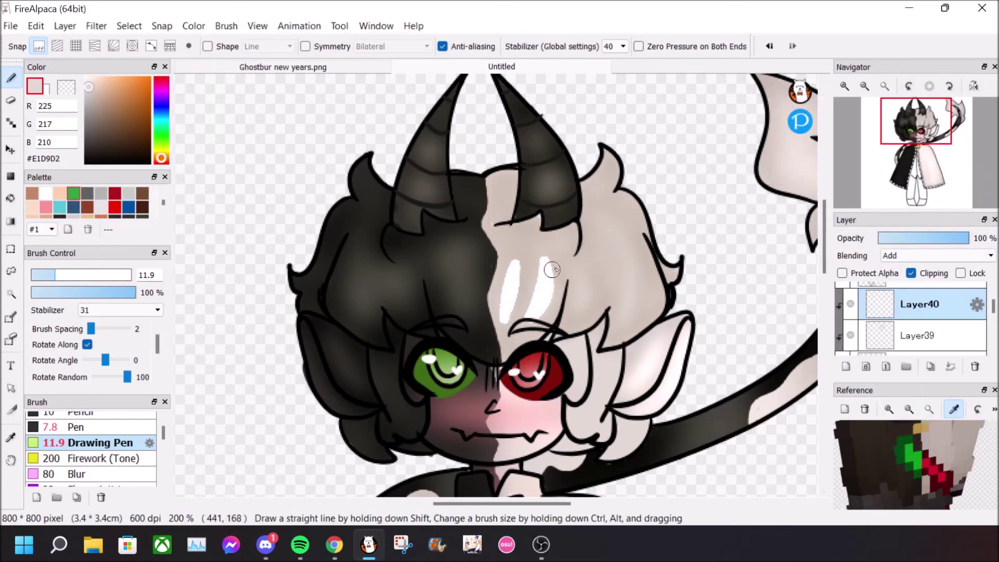
# Extend the highlights across the rest of the pale hair: outer fringe, upper tuft, horn base, crown, side lock and curl
pyautogui.moveTo(575, 322); pyautogui.dragTo(581, 256)
pyautogui.moveTo(593, 318); pyautogui.dragTo(598, 255)
pyautogui.moveTo(632, 336); pyautogui.dragTo(643, 245)
pyautogui.moveTo(591, 194); pyautogui.dragTo(611, 245)
pyautogui.moveTo(503, 241); pyautogui.dragTo(539, 230)
pyautogui.moveTo(553, 243); pyautogui.dragTo(565, 235)
pyautogui.moveTo(502, 180); pyautogui.dragTo(502, 212)
pyautogui.moveTo(601, 360)
pyautogui.mouseDown()
pyautogui.moveTo(577, 420)
pyautogui.moveTo(625, 450)
pyautogui.mouseUp()
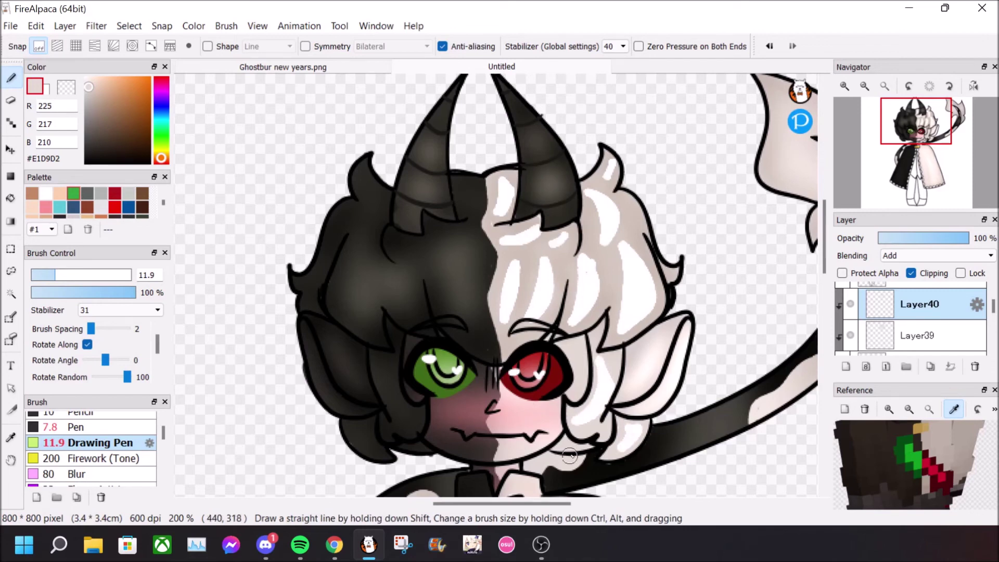
# Apply Gaussian Blur to the pale hair's Add highlight layer
pyautogui.click(96, 26)
pyautogui.click(161, 165)
pyautogui.moveTo(822, 134); pyautogui.dragTo(873, 136)
pyautogui.click(900, 172)
# On a new layer, fill the scalloped trim on the pale cape half's front edge and hem with #2F2C28, reducing the brush to 4.7
pyautogui.moveTo(824, 229); pyautogui.dragTo(828, 300)
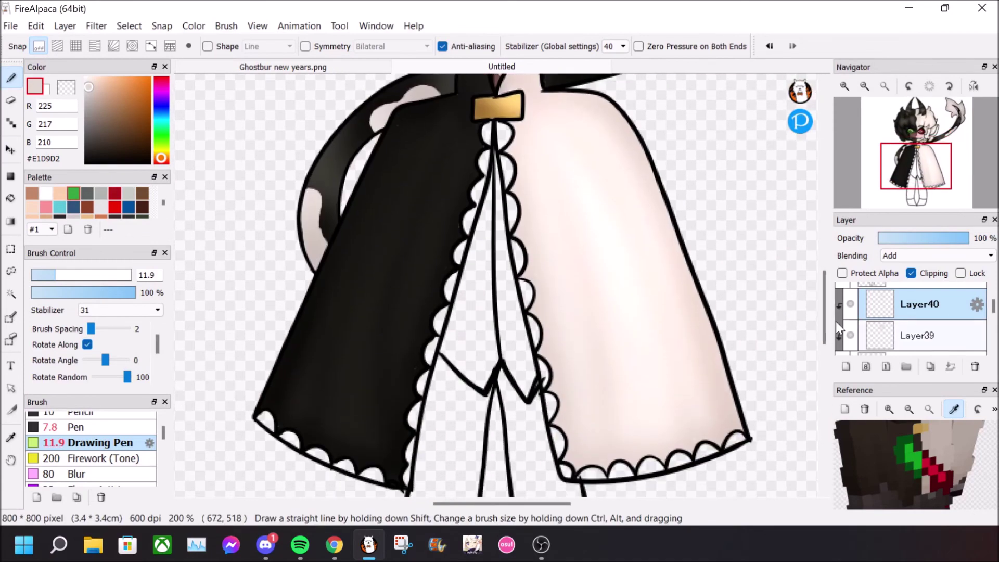
pyautogui.click(846, 366)
pyautogui.keyDown('alt'); pyautogui.click(499, 126); pyautogui.keyUp('alt')
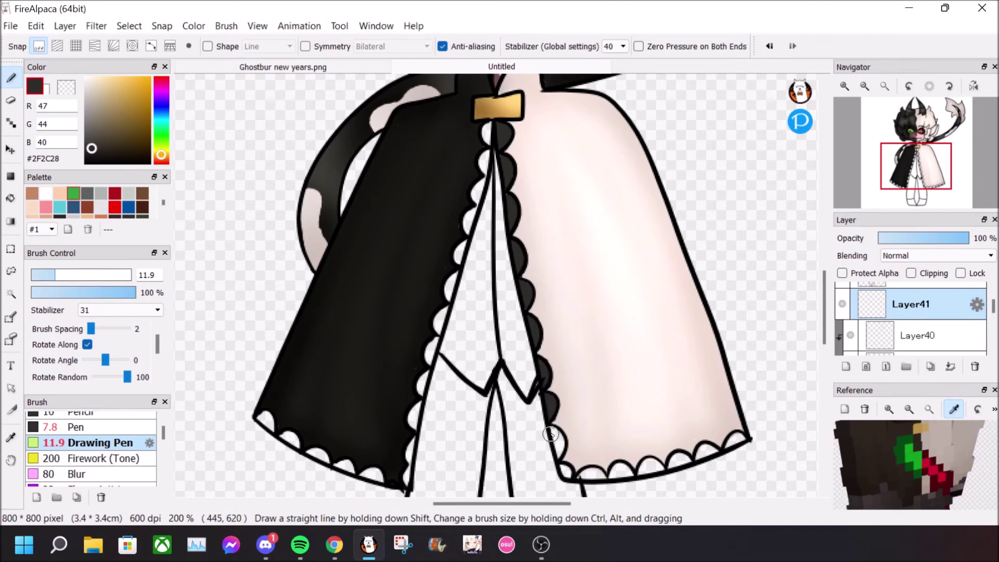
pyautogui.moveTo(599, 477); pyautogui.dragTo(586, 473)
pyautogui.click(40, 275)
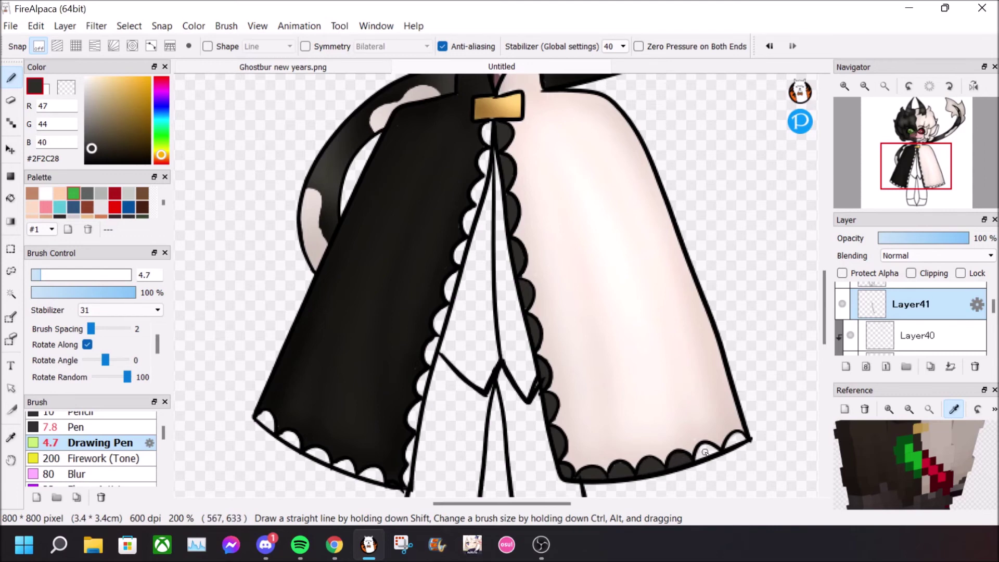
pyautogui.moveTo(736, 434); pyautogui.dragTo(742, 441)
# Fill the scalloped trim on the dark cape half's front edge and hem with #F2E4DB
pyautogui.rightClick(588, 206)
pyautogui.rightClick(524, 190)
pyautogui.scroll(2, 488, 130)
pyautogui.moveTo(825, 300); pyautogui.dragTo(825, 268)
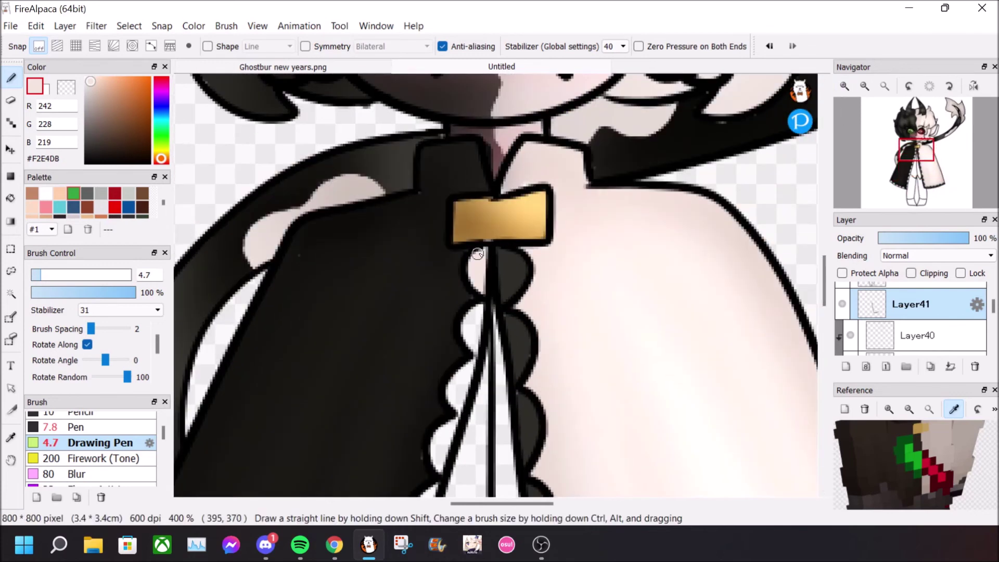
pyautogui.scroll(-3, 426, 321)
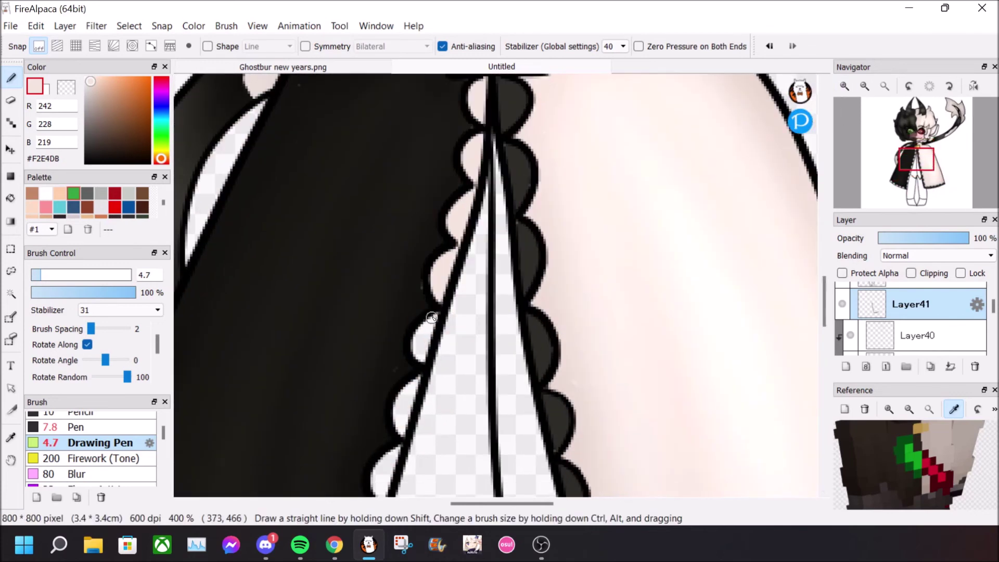
pyautogui.scroll(-3, 392, 271)
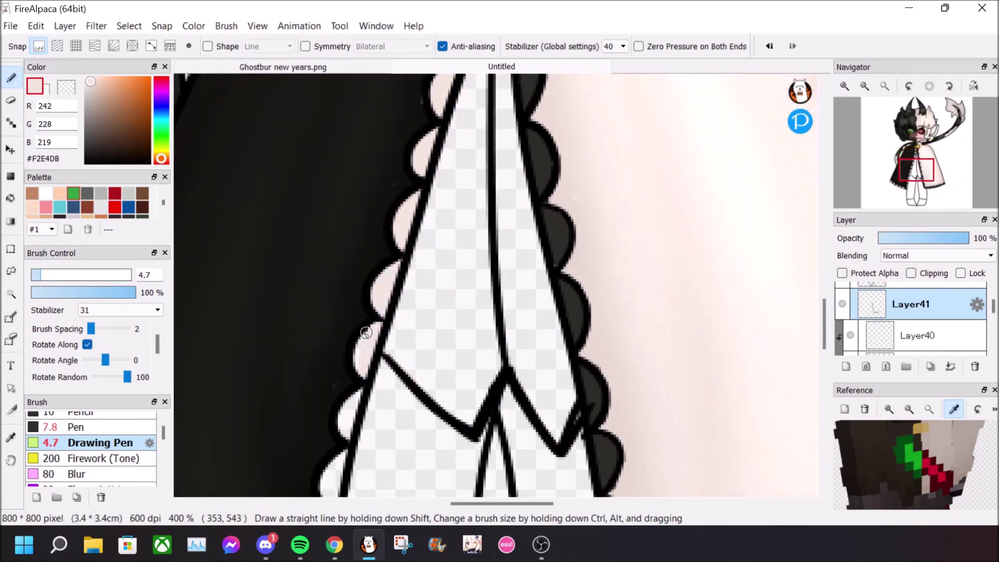
pyautogui.scroll(-3, 350, 419)
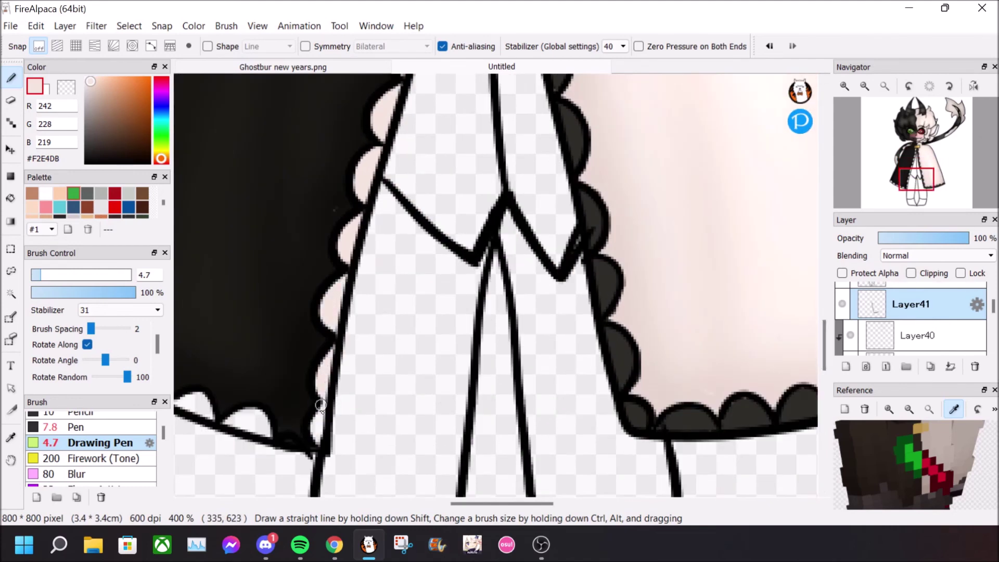
pyautogui.hscroll(-3, 279, 425)
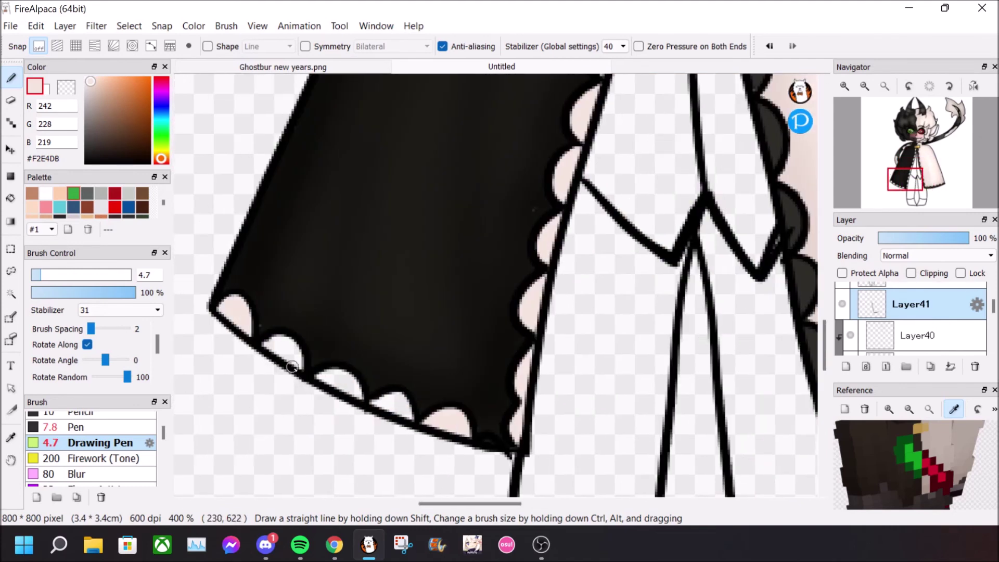
# On a new layer, fill both pointed panels of the garment between the cape halves with #5F5B59
pyautogui.click(885, 86)
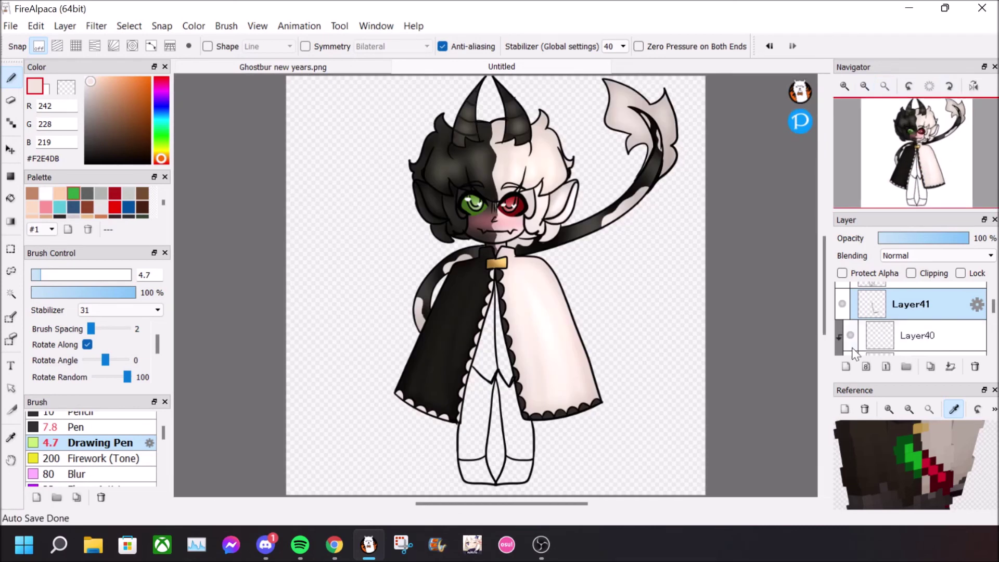
pyautogui.click(846, 367)
pyautogui.moveTo(91, 106); pyautogui.dragTo(87, 109)
pyautogui.hotkey('ctrl', '+')
pyautogui.hotkey('ctrl', '+')
pyautogui.hotkey('ctrl', '+')
pyautogui.moveTo(495, 286); pyautogui.dragTo(501, 367)
pyautogui.moveTo(87, 110); pyautogui.dragTo(88, 123)
pyautogui.moveTo(499, 314); pyautogui.dragTo(503, 389)
pyautogui.moveTo(88, 123); pyautogui.dragTo(88, 131)
pyautogui.moveTo(496, 292)
pyautogui.mouseDown()
pyautogui.moveTo(506, 468)
pyautogui.moveTo(522, 460)
pyautogui.mouseUp()
pyautogui.moveTo(826, 303); pyautogui.dragTo(827, 317)
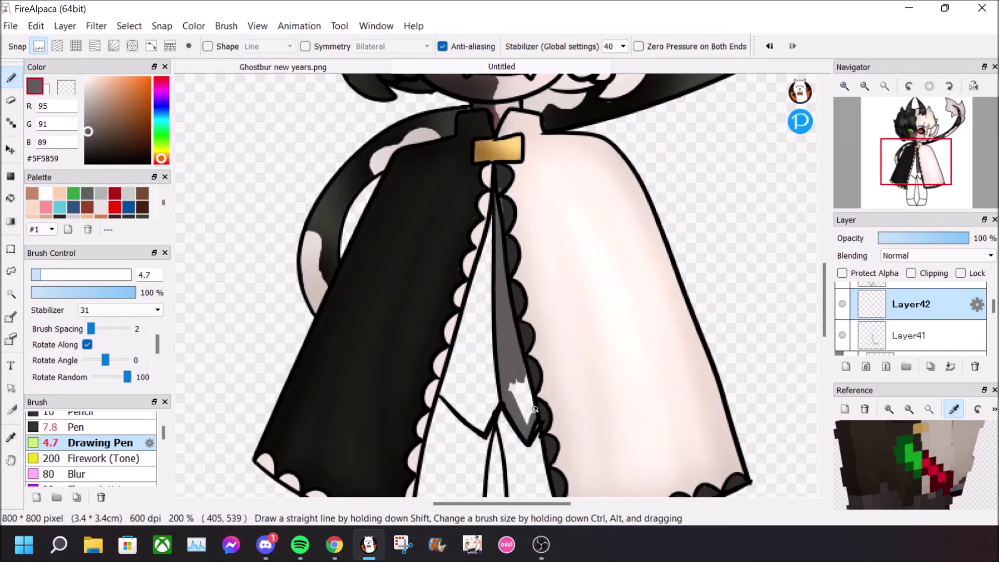
pyautogui.moveTo(491, 224); pyautogui.dragTo(476, 302)
pyautogui.moveTo(482, 261)
pyautogui.mouseDown()
pyautogui.moveTo(458, 377)
pyautogui.moveTo(494, 396)
pyautogui.moveTo(489, 366)
pyautogui.mouseUp()
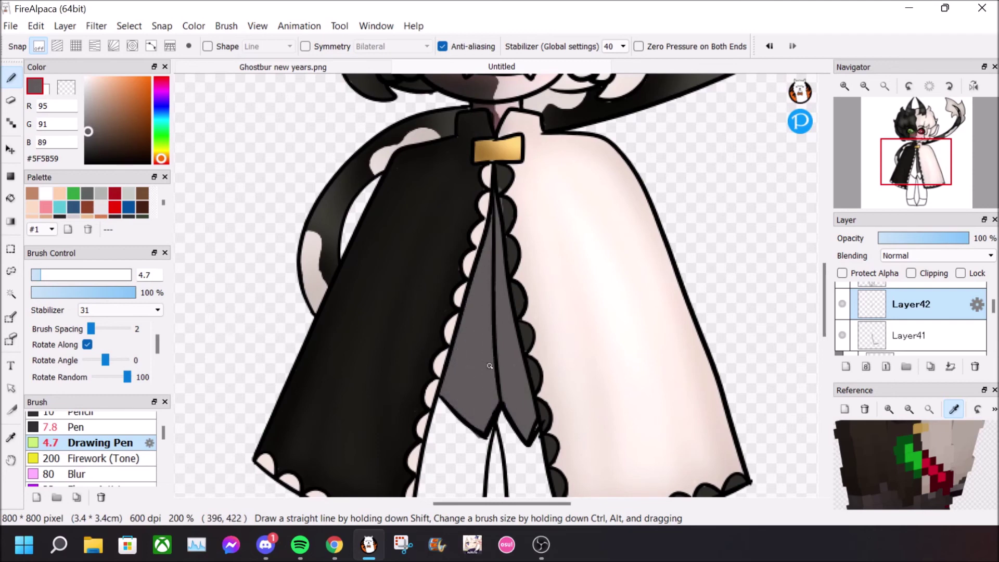
# On a new clipping layer set to Multiply, shade the top and edges of both grey garment panels
pyautogui.click(845, 367)
pyautogui.click(912, 273)
pyautogui.click(932, 255)
pyautogui.click(916, 275)
pyautogui.moveTo(497, 209)
pyautogui.mouseDown()
pyautogui.moveTo(530, 435)
pyautogui.moveTo(497, 245)
pyautogui.moveTo(460, 404)
pyautogui.moveTo(489, 263)
pyautogui.mouseUp()
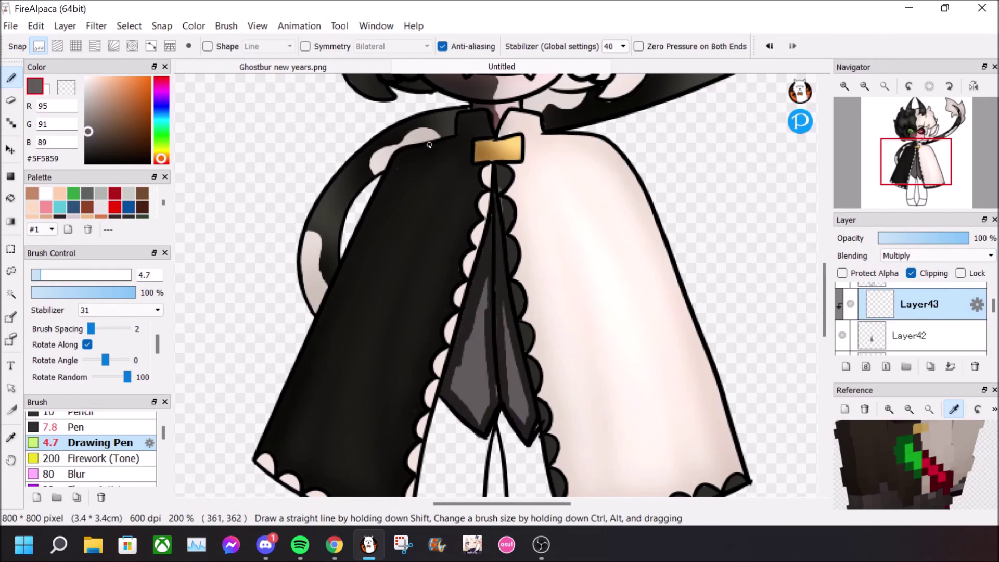
# Apply Gaussian Blur with a value of 8.10 to the garment's Multiply shading layer
pyautogui.click(97, 26)
pyautogui.click(139, 164)
pyautogui.moveTo(855, 135); pyautogui.dragTo(838, 136)
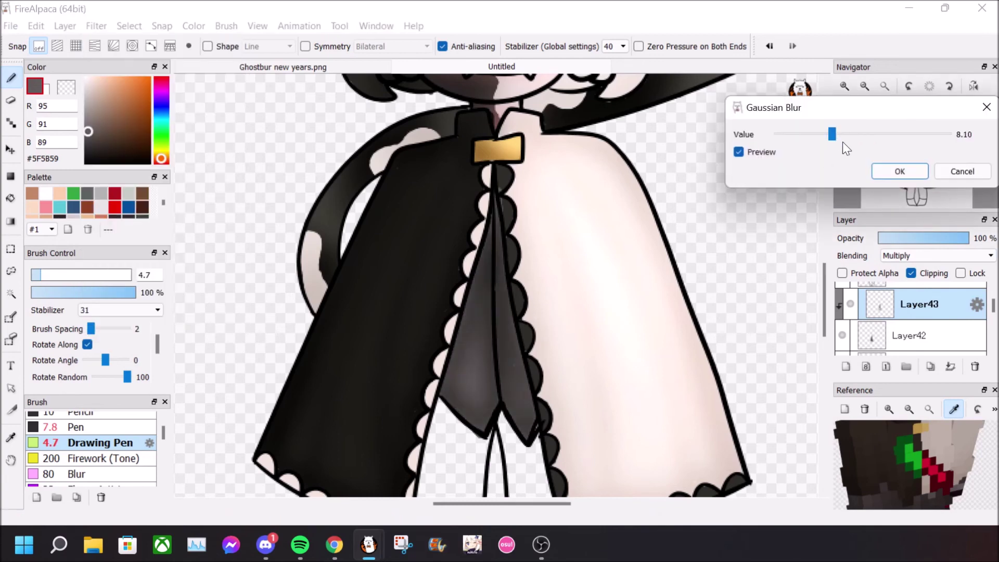
pyautogui.click(900, 171)
# On a new clipping layer set to Add, paint highlights down the middle of both grey garment panels
pyautogui.click(846, 367)
pyautogui.click(912, 273)
pyautogui.click(932, 256)
pyautogui.click(914, 288)
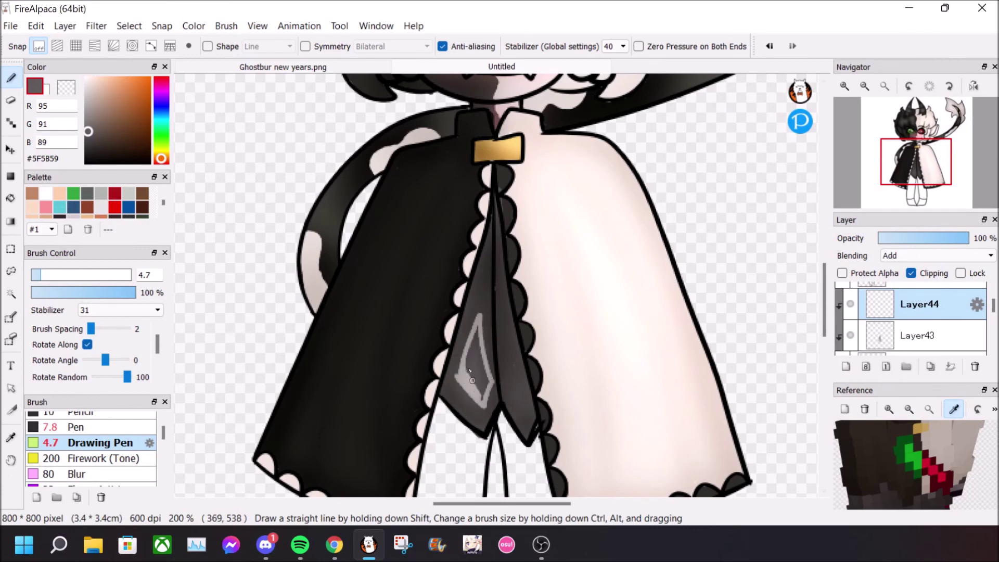
pyautogui.moveTo(525, 415); pyautogui.dragTo(497, 289)
# Apply Gaussian Blur with a value of 30 to the garment's Add highlight layer
pyautogui.click(96, 26)
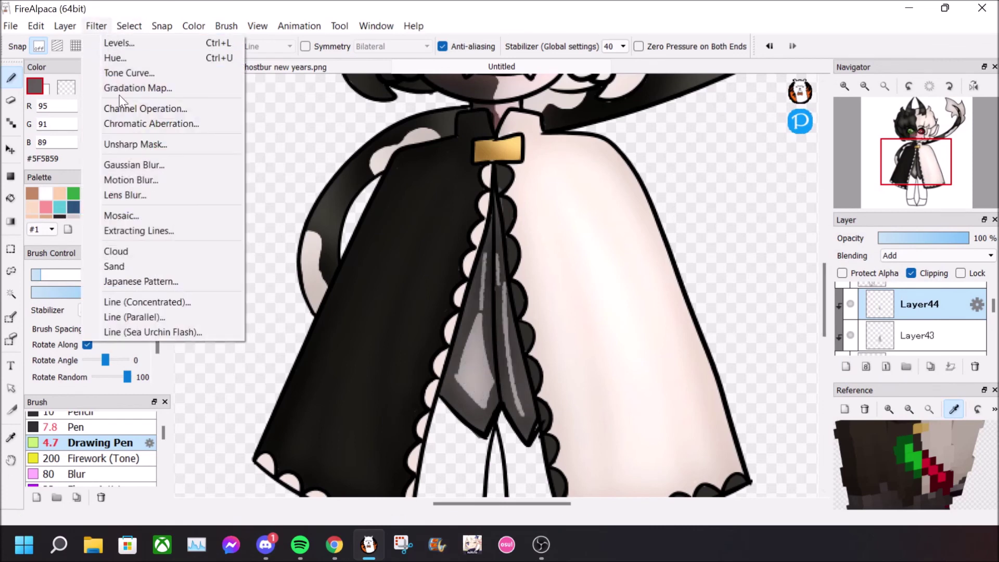
pyautogui.click(139, 165)
pyautogui.moveTo(834, 135); pyautogui.dragTo(854, 137)
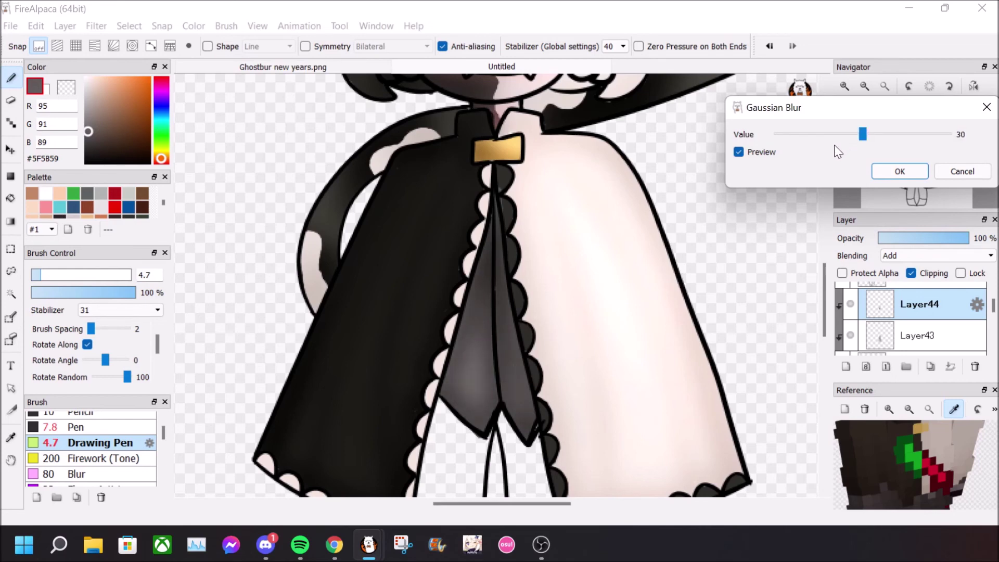
pyautogui.click(920, 165)
# Sample #282221 from the reference and fill both trouser legs on a new layer with an 8.1 drawing pen
pyautogui.moveTo(825, 314); pyautogui.dragTo(826, 346)
pyautogui.click(954, 409)
pyautogui.moveTo(939, 499); pyautogui.dragTo(952, 422)
pyautogui.click(954, 409)
pyautogui.click(946, 466)
pyautogui.click(47, 275)
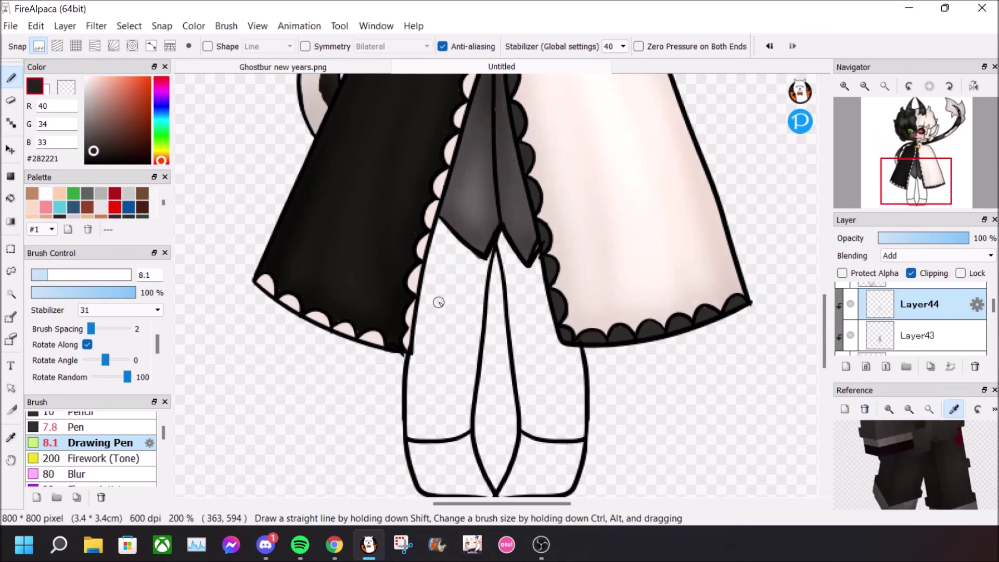
pyautogui.click(845, 366)
pyautogui.moveTo(430, 292); pyautogui.dragTo(438, 231)
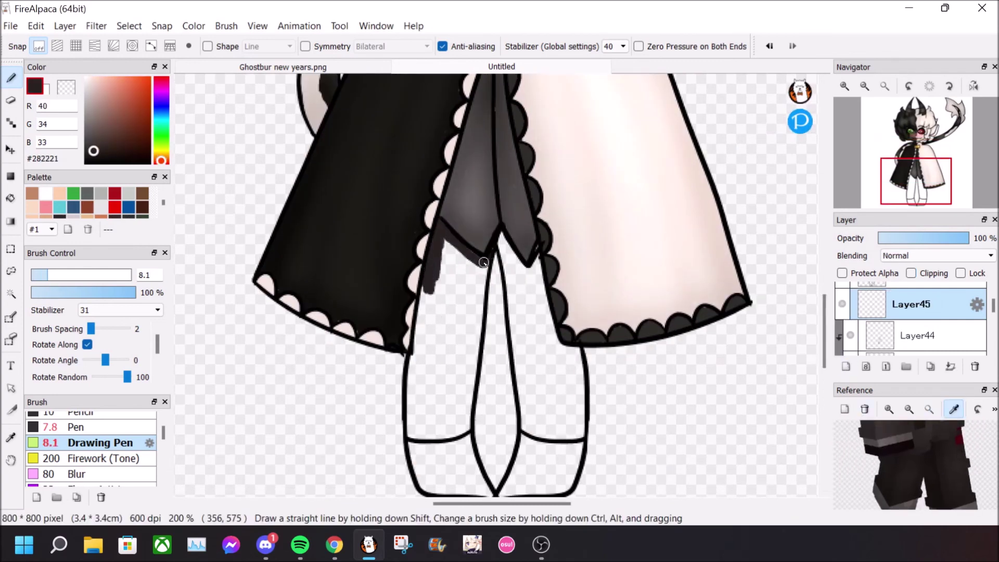
pyautogui.moveTo(480, 257)
pyautogui.mouseDown()
pyautogui.moveTo(450, 250)
pyautogui.moveTo(427, 338)
pyautogui.moveTo(448, 283)
pyautogui.moveTo(483, 284)
pyautogui.moveTo(411, 440)
pyautogui.moveTo(471, 414)
pyautogui.moveTo(430, 406)
pyautogui.moveTo(417, 432)
pyautogui.mouseUp()
pyautogui.moveTo(504, 240)
pyautogui.mouseDown()
pyautogui.moveTo(523, 354)
pyautogui.moveTo(538, 258)
pyautogui.moveTo(549, 373)
pyautogui.moveTo(517, 327)
pyautogui.moveTo(574, 348)
pyautogui.moveTo(560, 368)
pyautogui.moveTo(573, 370)
pyautogui.mouseUp()
pyautogui.moveTo(495, 295); pyautogui.dragTo(560, 432)
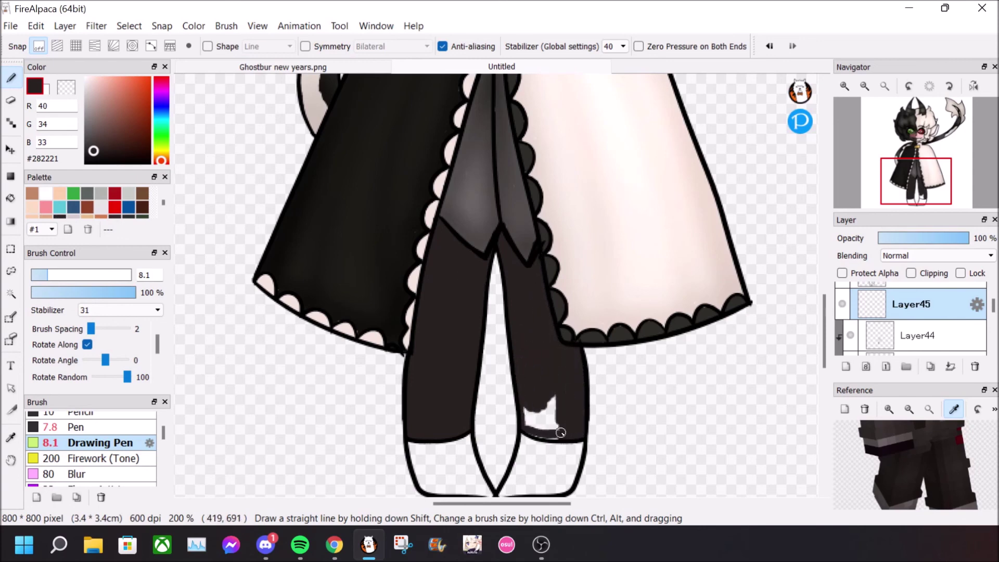
# On a new clipping layer set to Multiply, shade the edges, tops and lower folds of both trouser legs, and blur the shading
pyautogui.click(847, 367)
pyautogui.click(911, 274)
pyautogui.click(937, 256)
pyautogui.click(908, 278)
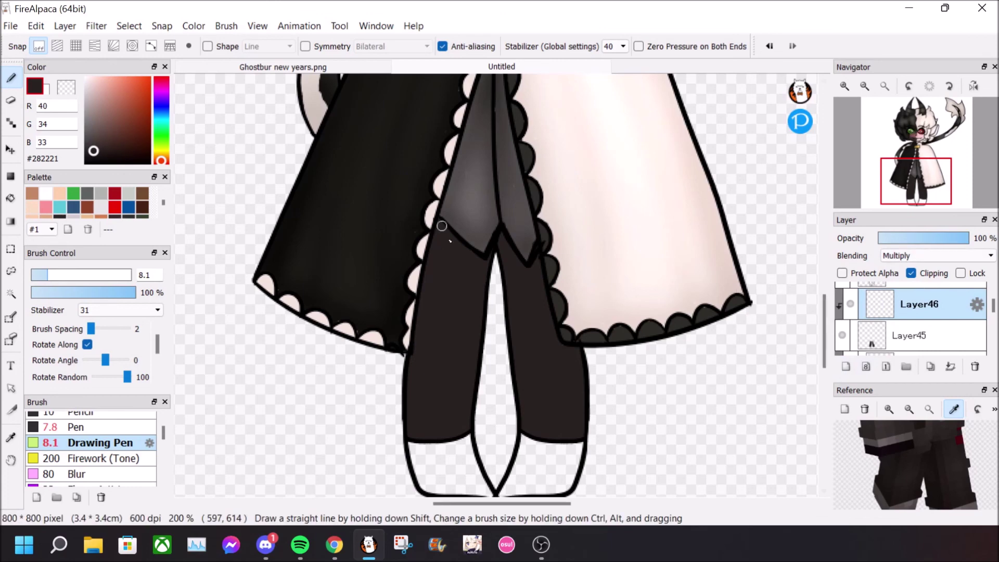
pyautogui.moveTo(442, 226)
pyautogui.mouseDown()
pyautogui.moveTo(484, 271)
pyautogui.moveTo(421, 439)
pyautogui.mouseUp()
pyautogui.moveTo(416, 333); pyautogui.dragTo(416, 440)
pyautogui.moveTo(433, 241); pyautogui.dragTo(421, 322)
pyautogui.moveTo(484, 271); pyautogui.dragTo(463, 428)
pyautogui.moveTo(502, 234); pyautogui.dragTo(523, 431)
pyautogui.moveTo(523, 431)
pyautogui.mouseDown()
pyautogui.moveTo(583, 402)
pyautogui.moveTo(579, 357)
pyautogui.mouseUp()
pyautogui.moveTo(541, 258); pyautogui.dragTo(564, 362)
pyautogui.moveTo(430, 278)
pyautogui.mouseDown()
pyautogui.moveTo(476, 293)
pyautogui.moveTo(467, 278)
pyautogui.mouseUp()
pyautogui.moveTo(425, 393); pyautogui.dragTo(472, 400)
pyautogui.moveTo(426, 414); pyautogui.dragTo(473, 412)
pyautogui.moveTo(527, 411)
pyautogui.mouseDown()
pyautogui.moveTo(576, 416)
pyautogui.moveTo(575, 400)
pyautogui.mouseUp()
pyautogui.moveTo(515, 290); pyautogui.dragTo(541, 292)
pyautogui.moveTo(513, 275); pyautogui.dragTo(540, 276)
pyautogui.click(890, 168)
# On a new clipping layer set to Add, paint highlights across the knees and down the middle of both trouser legs
pyautogui.click(847, 367)
pyautogui.click(912, 273)
pyautogui.click(937, 255)
pyautogui.click(908, 282)
pyautogui.moveTo(473, 359); pyautogui.dragTo(415, 350)
pyautogui.moveTo(418, 329); pyautogui.dragTo(578, 360)
pyautogui.moveTo(459, 257); pyautogui.dragTo(445, 327)
pyautogui.moveTo(440, 363); pyautogui.dragTo(436, 420)
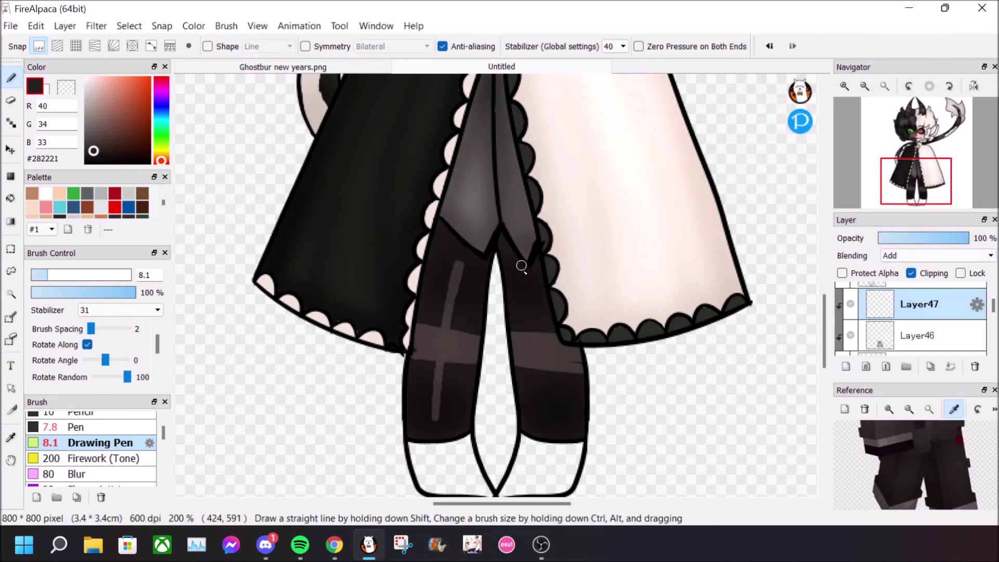
pyautogui.moveTo(527, 265); pyautogui.dragTo(542, 330)
pyautogui.moveTo(550, 372); pyautogui.dragTo(558, 426)
# Apply Gaussian Blur to the trouser legs' Add highlight layer
pyautogui.click(130, 26)
pyautogui.moveTo(97, 26)
pyautogui.click(176, 148)
pyautogui.click(900, 171)
# Sample #595352 from the reference and fill both shoes on a new layer
pyautogui.click(951, 420)
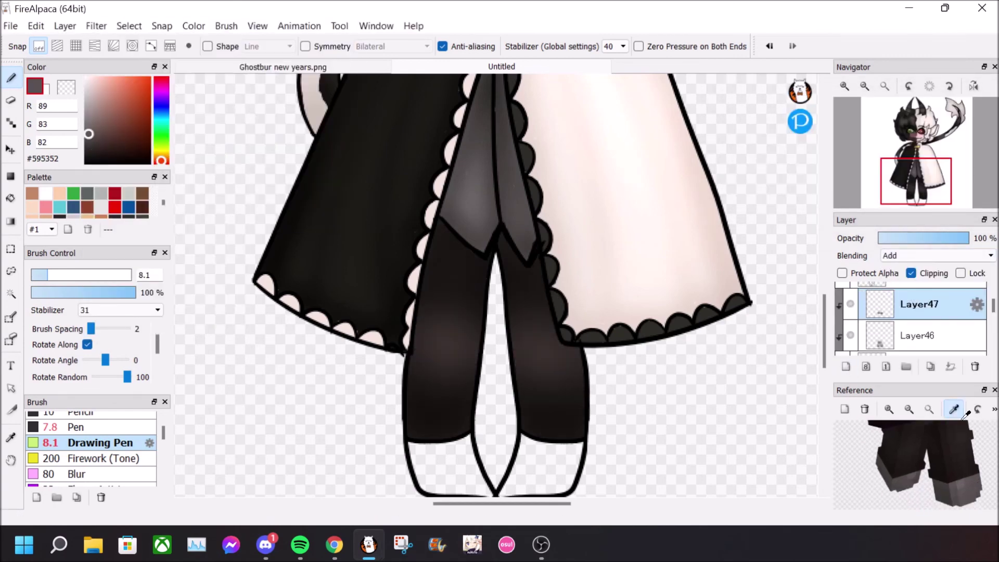
pyautogui.hotkey('ctrl', 'shift', 'n')
pyautogui.moveTo(419, 484)
pyautogui.mouseDown()
pyautogui.moveTo(446, 450)
pyautogui.moveTo(440, 466)
pyautogui.moveTo(481, 491)
pyautogui.mouseUp()
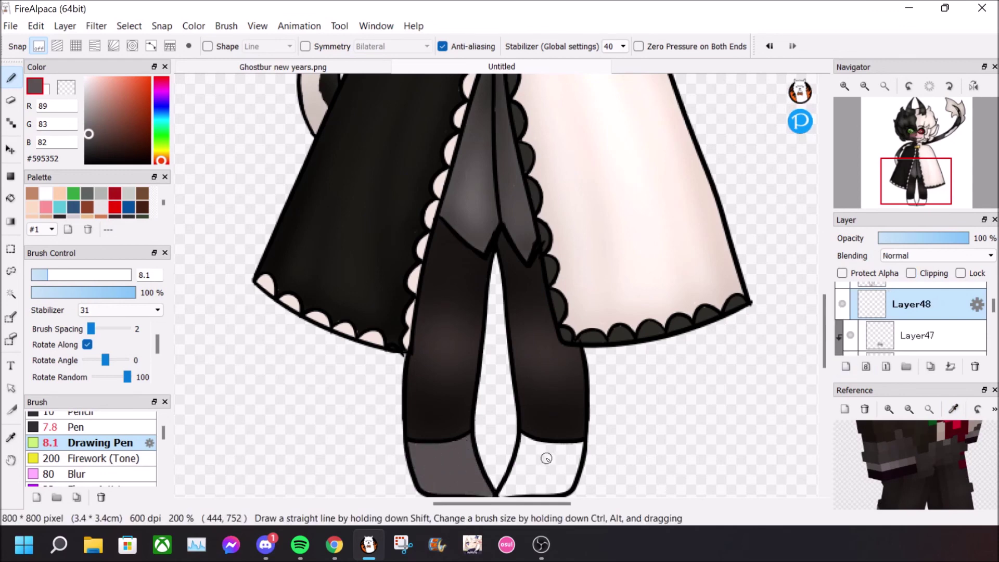
pyautogui.moveTo(523, 436); pyautogui.dragTo(580, 447)
pyautogui.moveTo(535, 491)
pyautogui.mouseDown()
pyautogui.moveTo(529, 458)
pyautogui.moveTo(567, 465)
pyautogui.mouseUp()
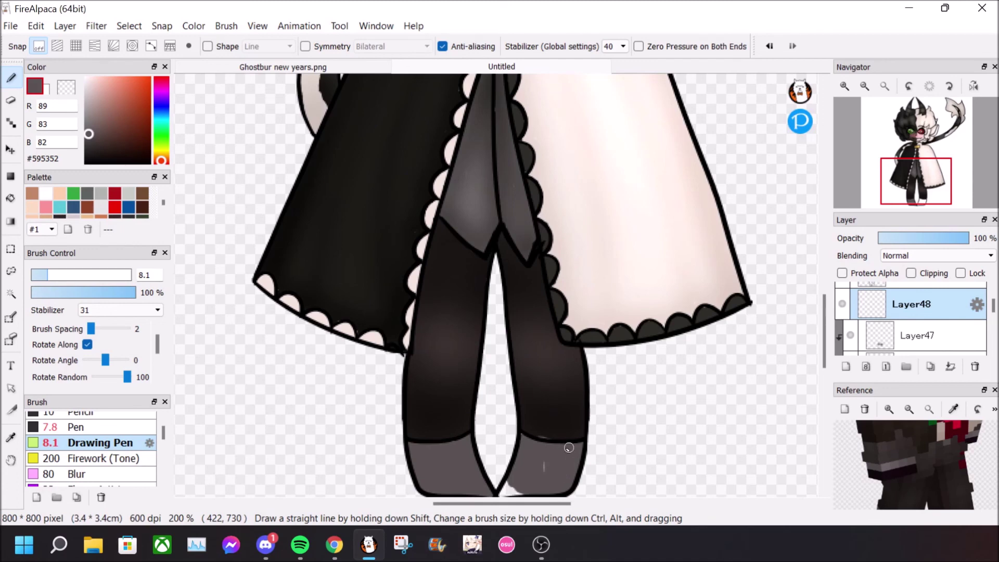
pyautogui.press('e')
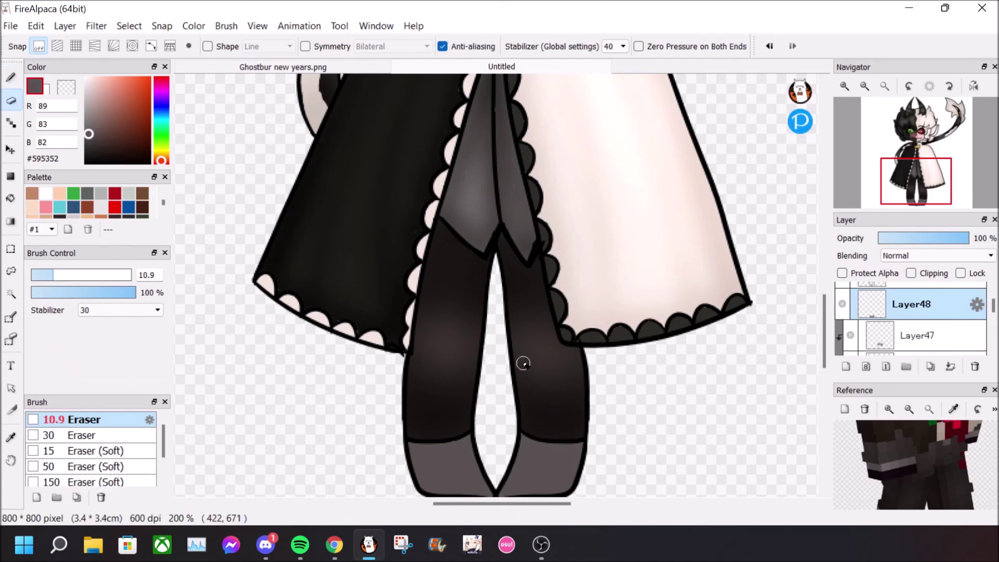
# On a new clipping layer set to Multiply, shade the tops and outer sides of both shoes, and apply Gaussian Blur
pyautogui.click(847, 367)
pyautogui.click(929, 256)
pyautogui.click(928, 275)
pyautogui.click(911, 273)
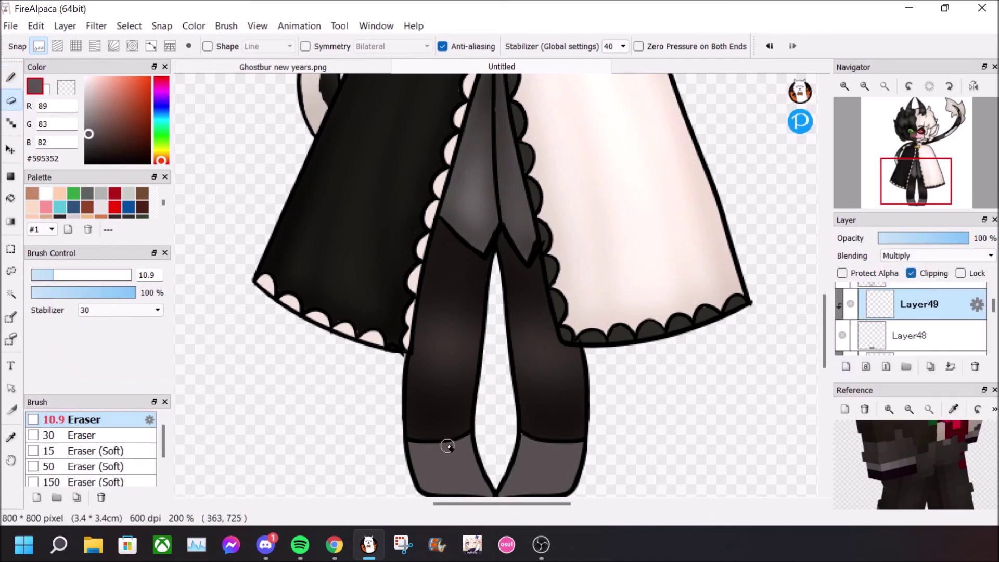
pyautogui.click(10, 77)
pyautogui.moveTo(471, 442)
pyautogui.mouseDown()
pyautogui.moveTo(427, 431)
pyautogui.moveTo(553, 475)
pyautogui.moveTo(598, 462)
pyautogui.mouseUp()
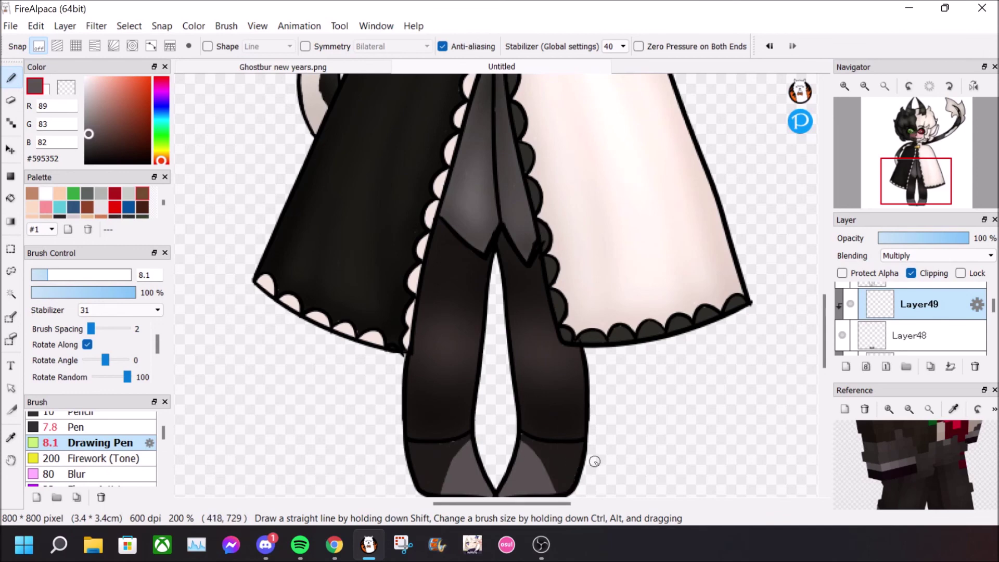
pyautogui.click(96, 25)
pyautogui.click(130, 105)
pyautogui.click(900, 171)
# On a new clipping layer set to Add, highlight the inner toes of both shoes and apply Gaussian Blur
pyautogui.click(846, 367)
pyautogui.click(912, 274)
pyautogui.click(929, 256)
pyautogui.click(924, 285)
pyautogui.moveTo(467, 439)
pyautogui.mouseDown()
pyautogui.moveTo(486, 489)
pyautogui.moveTo(531, 478)
pyautogui.mouseUp()
pyautogui.click(97, 25)
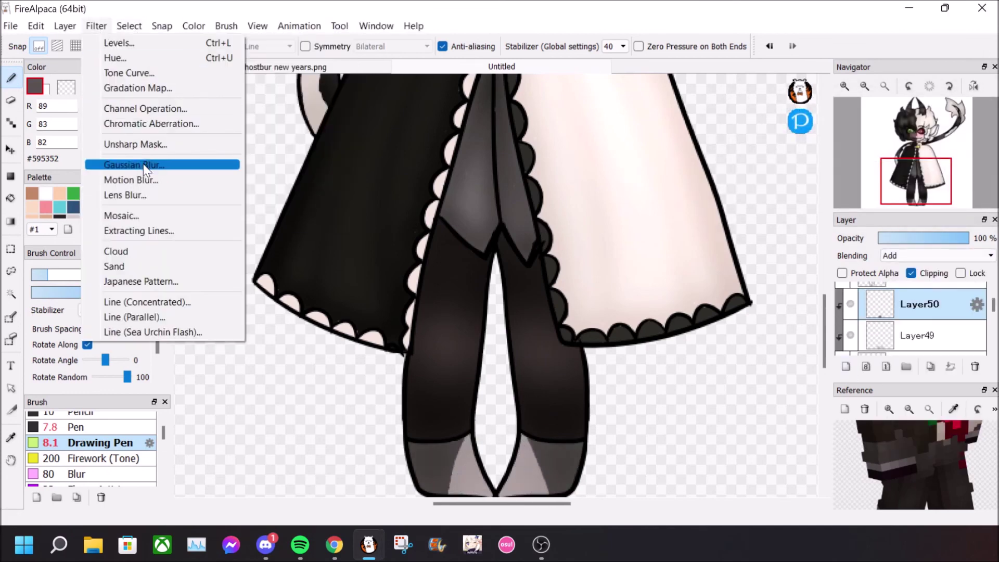
pyautogui.click(143, 160)
pyautogui.click(896, 170)
# Add a layer just above Layer1 and fill the background with a linear diagonal gradient starting from #8D8A89
pyautogui.click(885, 86)
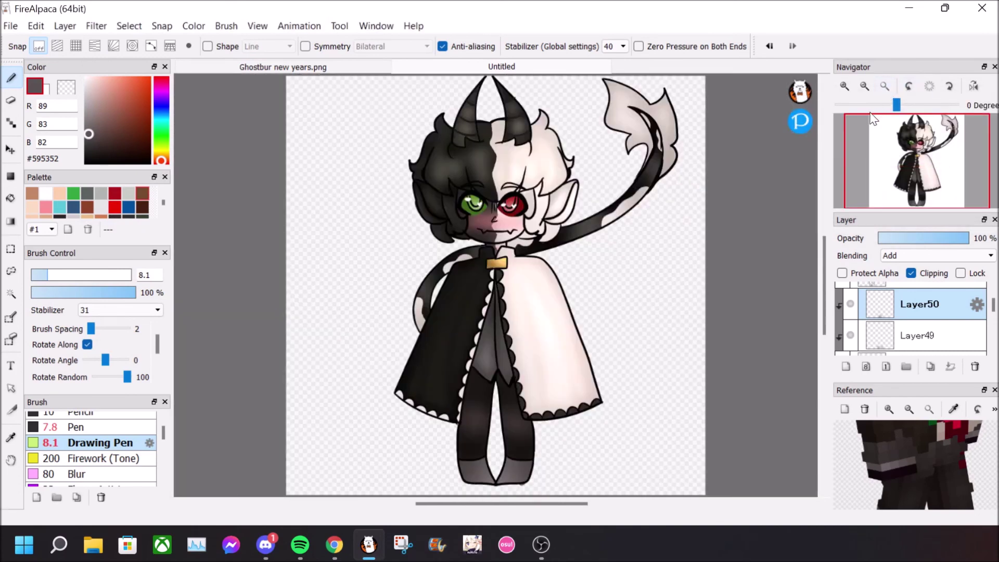
pyautogui.click(87, 115)
pyautogui.click(46, 89)
pyautogui.click(35, 87)
pyautogui.click(12, 223)
pyautogui.moveTo(993, 305); pyautogui.dragTo(992, 348)
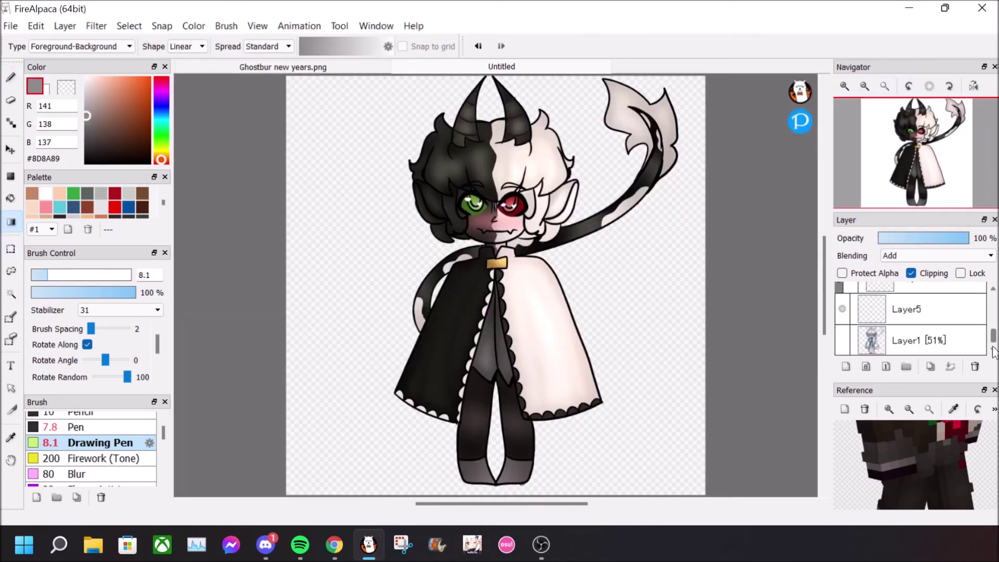
pyautogui.click(919, 340)
pyautogui.click(847, 367)
pyautogui.moveTo(297, 85); pyautogui.dragTo(830, 510)
# Make the hidden layers holding the green-and-red slash across the cape visible
pyautogui.moveTo(993, 336); pyautogui.dragTo(993, 302)
pyautogui.click(844, 299)
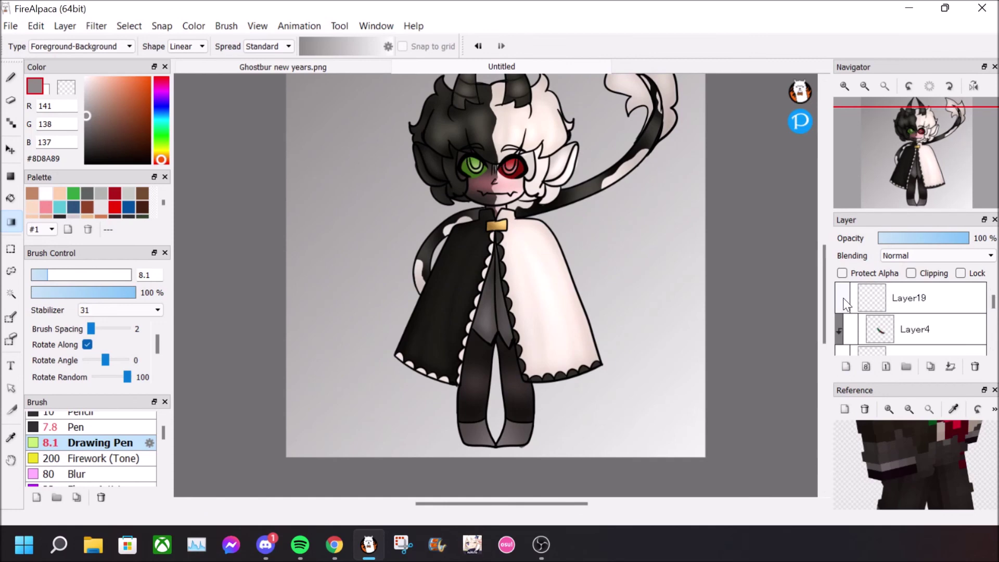
pyautogui.click(851, 330)
pyautogui.scroll(-1, 867, 341)
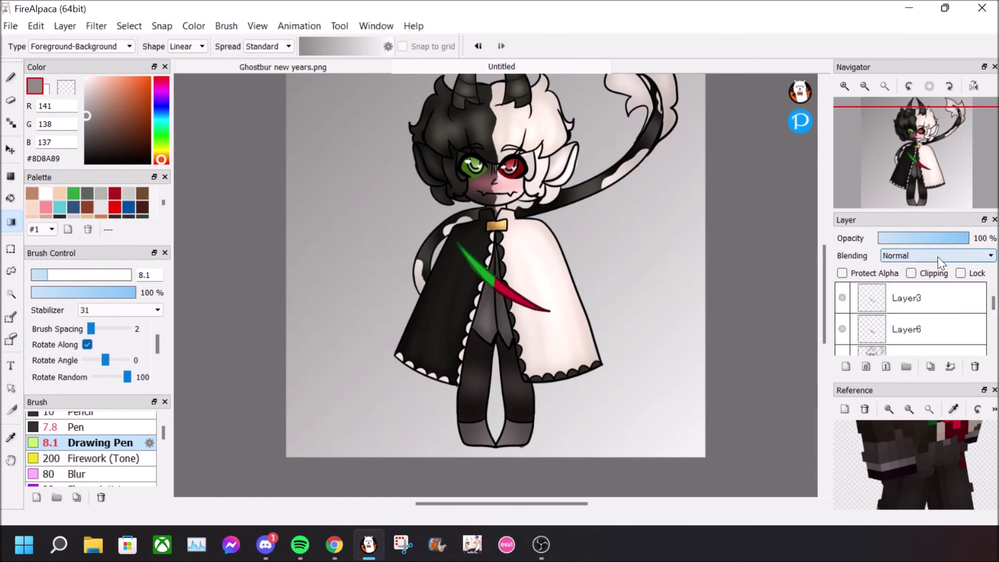
# Merge the slash's Layer3 down into Layer6 and set the merged layer's opacity to 68%
pyautogui.click(845, 87)
pyautogui.click(844, 87)
pyautogui.click(909, 330)
pyautogui.click(11, 100)
pyautogui.click(909, 298)
pyautogui.click(952, 366)
pyautogui.click(951, 367)
pyautogui.hotkey('ctrl', 'z')
pyautogui.moveTo(963, 238); pyautogui.dragTo(941, 239)
pyautogui.click(886, 87)
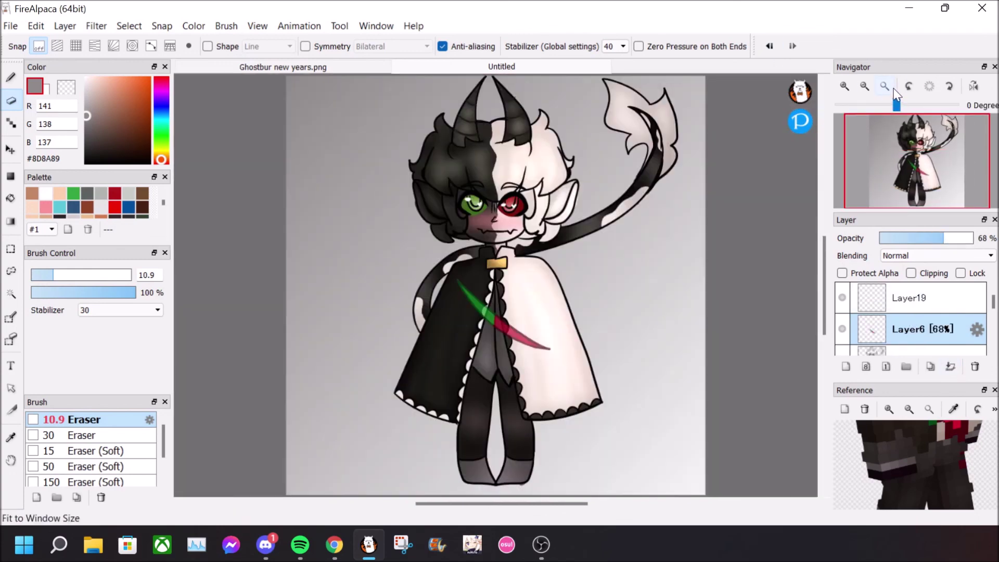
# Try hand-lettering the artist's signature in black with underline strokes in the canvas's upper-left corner on the slash layer
pyautogui.click(11, 77)
pyautogui.click(86, 163)
pyautogui.moveTo(297, 105); pyautogui.dragTo(314, 136)
pyautogui.moveTo(334, 103); pyautogui.dragTo(341, 115)
pyautogui.moveTo(356, 81)
pyautogui.mouseDown()
pyautogui.moveTo(354, 109)
pyautogui.moveTo(364, 103)
pyautogui.mouseUp()
pyautogui.moveTo(376, 85); pyautogui.dragTo(368, 98)
pyautogui.moveTo(382, 78)
pyautogui.mouseDown()
pyautogui.moveTo(405, 84)
pyautogui.moveTo(317, 163)
pyautogui.mouseUp()
pyautogui.moveTo(362, 110); pyautogui.dragTo(392, 125)
pyautogui.moveTo(340, 123); pyautogui.dragTo(374, 137)
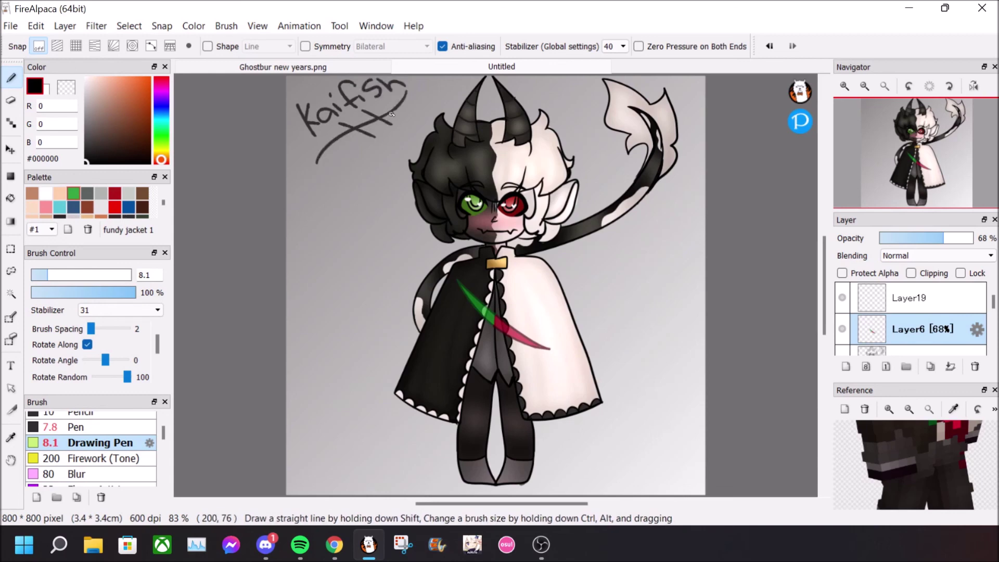
pyautogui.click(770, 47)
pyautogui.click(771, 48)
# On a new layer above Layer19, hand-letter the artist's signature in black with crossing underline strokes in the canvas's upper-left corner
pyautogui.click(909, 298)
pyautogui.click(846, 367)
pyautogui.moveTo(826, 281); pyautogui.dragTo(826, 271)
pyautogui.moveTo(291, 175); pyautogui.dragTo(310, 208)
pyautogui.moveTo(304, 174); pyautogui.dragTo(317, 191)
pyautogui.moveTo(329, 147); pyautogui.dragTo(341, 163)
pyautogui.moveTo(329, 148); pyautogui.dragTo(341, 137)
pyautogui.moveTo(336, 155); pyautogui.dragTo(346, 148)
pyautogui.moveTo(349, 145); pyautogui.dragTo(353, 151)
pyautogui.click(343, 139)
pyautogui.moveTo(330, 188); pyautogui.dragTo(392, 126)
pyautogui.moveTo(344, 170); pyautogui.dragTo(356, 163)
pyautogui.click(885, 86)
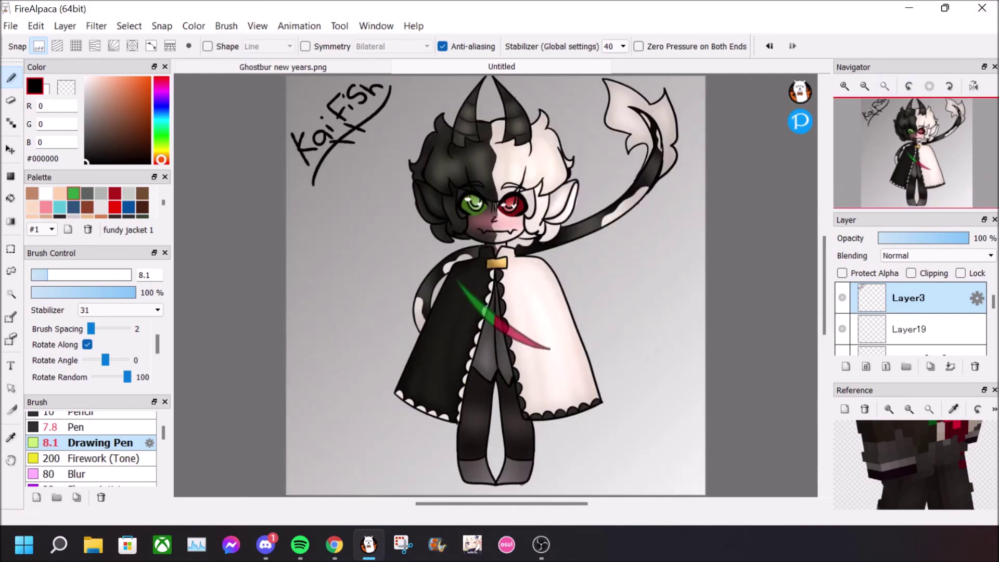